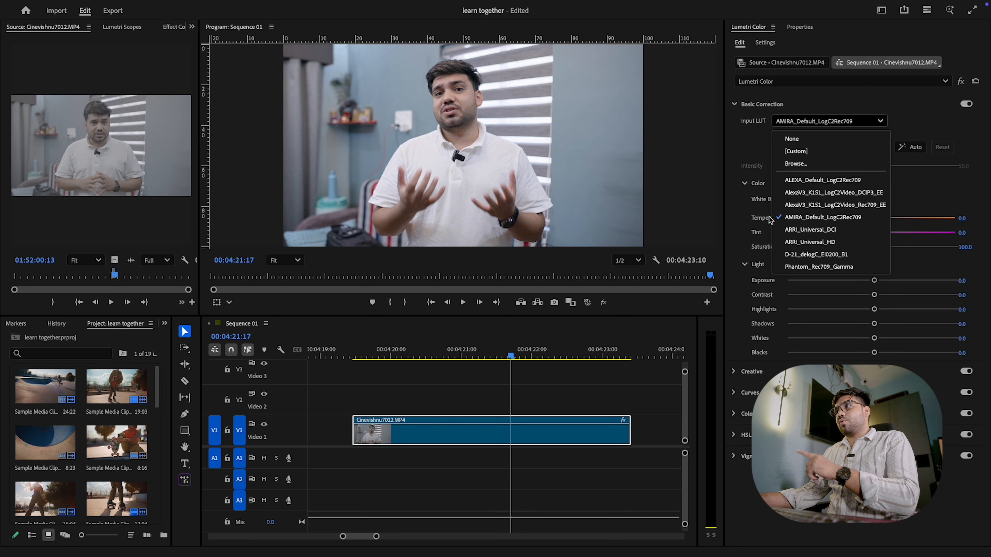
# Browse for a custom input LUT for the selected Cinevishnu7012.MP4 clip and leave without choosing a file.
pyautogui.click(533, 430)
pyautogui.click(830, 122)
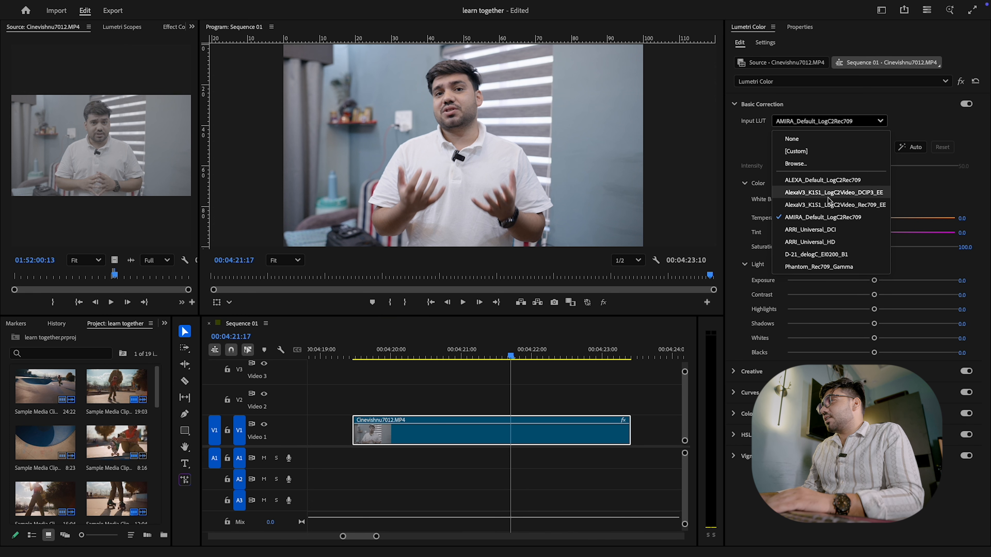
pyautogui.click(814, 164)
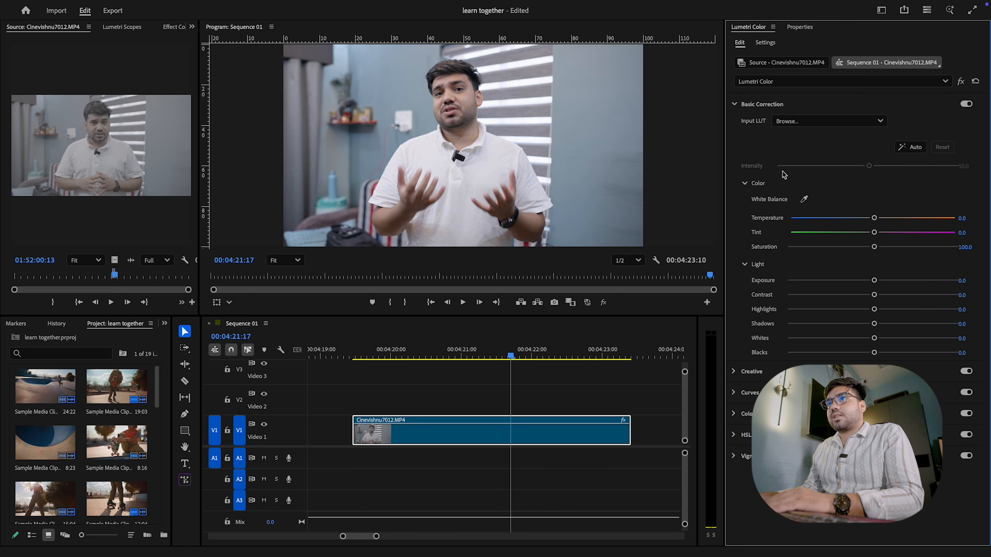
pyautogui.click(730, 419)
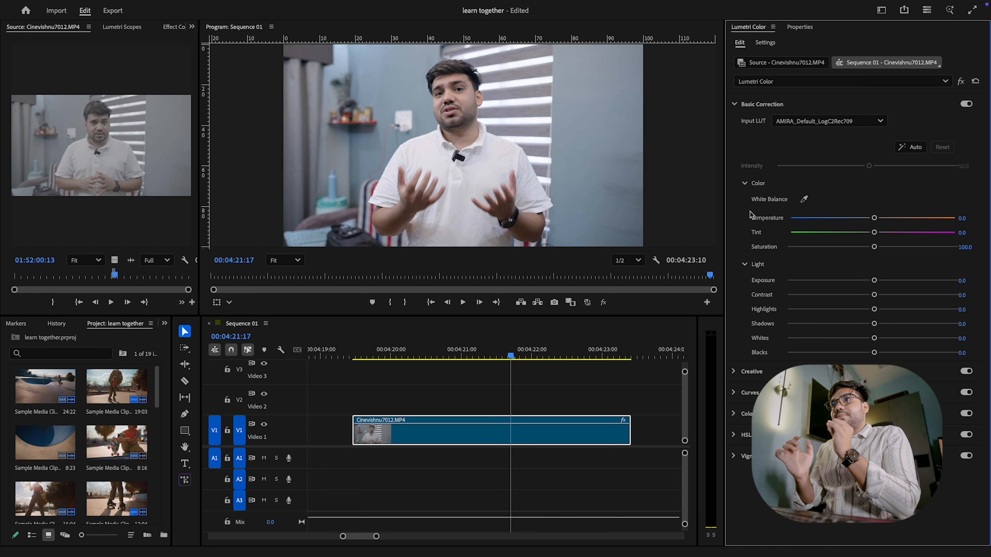
# Warm up the clip by raising its Temperature to 34.8 in Basic Correction.
pyautogui.scroll(3, 493, 186)
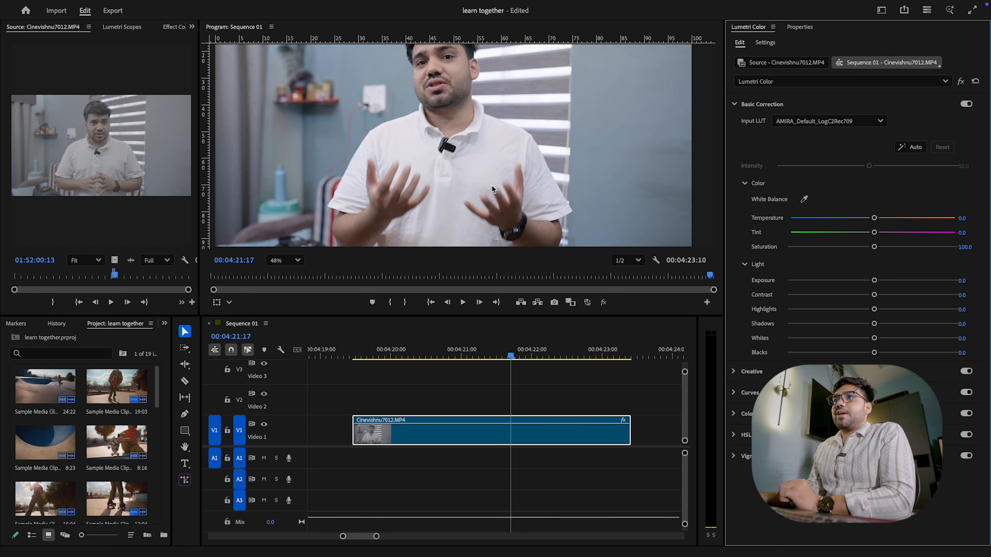
pyautogui.click(288, 260)
pyautogui.click(283, 278)
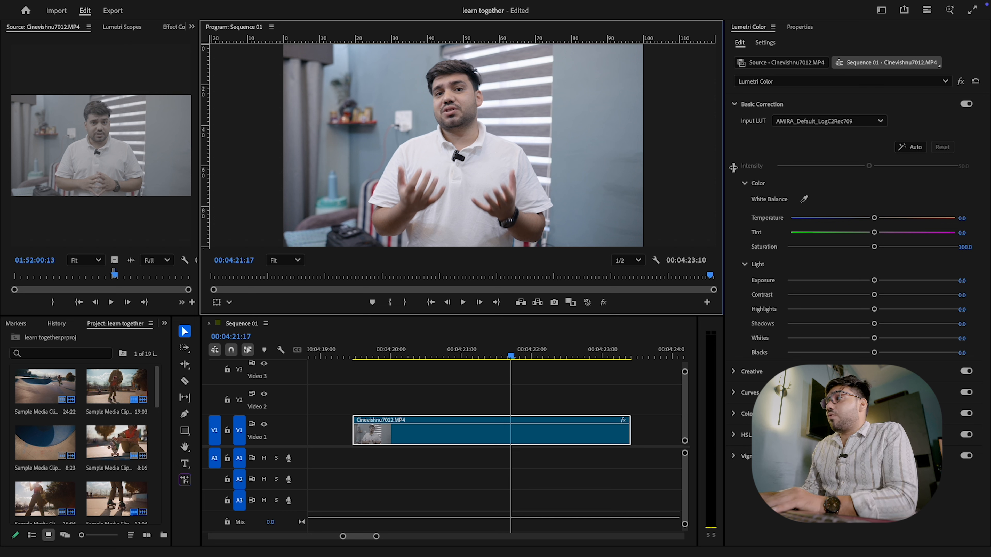
pyautogui.moveTo(888, 222); pyautogui.dragTo(902, 220)
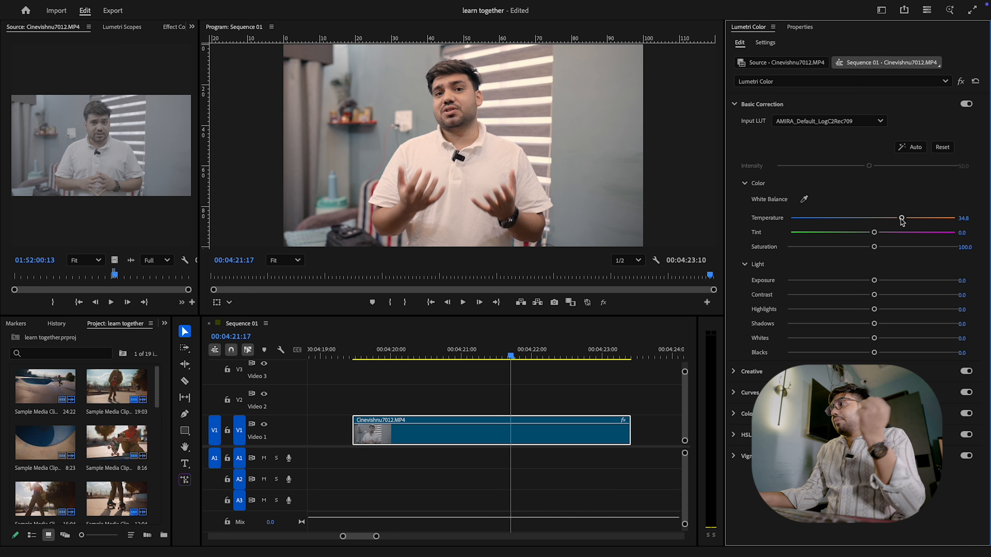
# Try a green Tint of -34.8 on the clip and reset the tint to 0.
pyautogui.moveTo(862, 233); pyautogui.dragTo(844, 233)
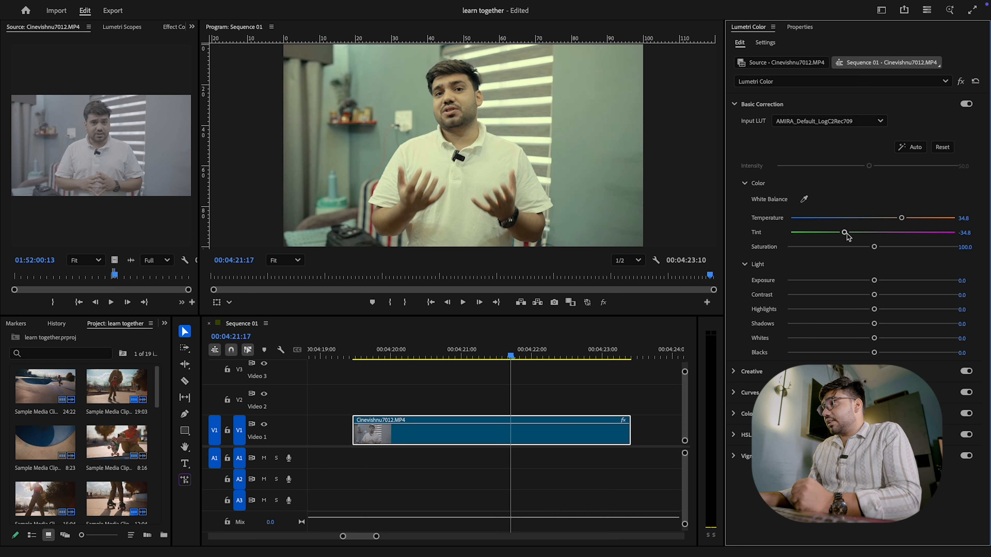
pyautogui.moveTo(850, 233); pyautogui.dragTo(876, 233)
pyautogui.doubleClick(866, 241)
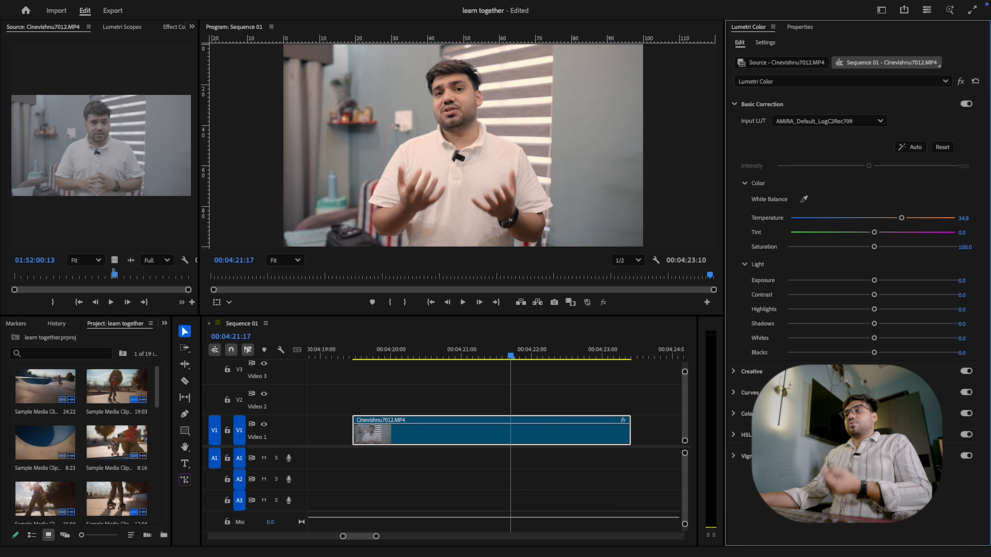
# View the Color Wheels & Match controls, and try the clip's Temperature at the extremes of -91.8 and 100.
pyautogui.click(757, 413)
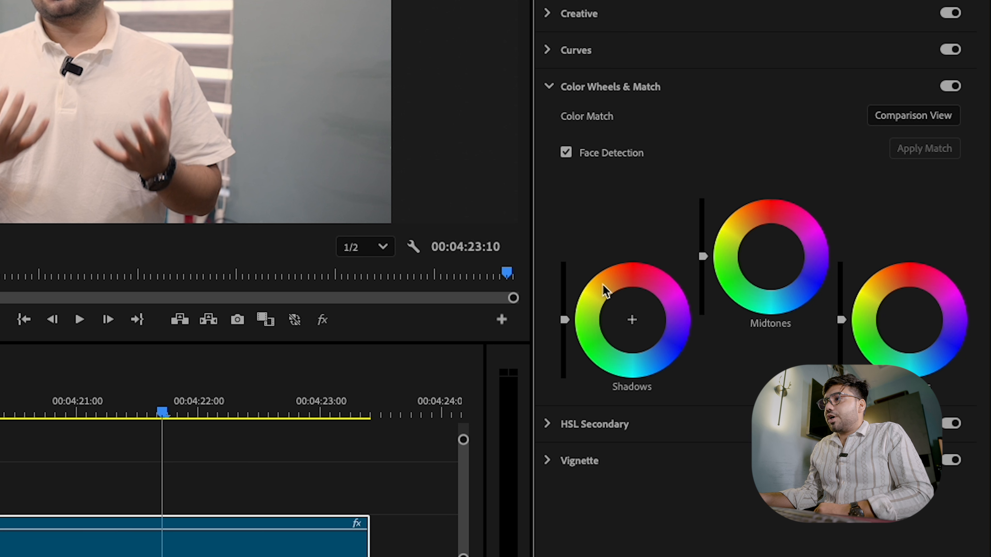
pyautogui.click(558, 3)
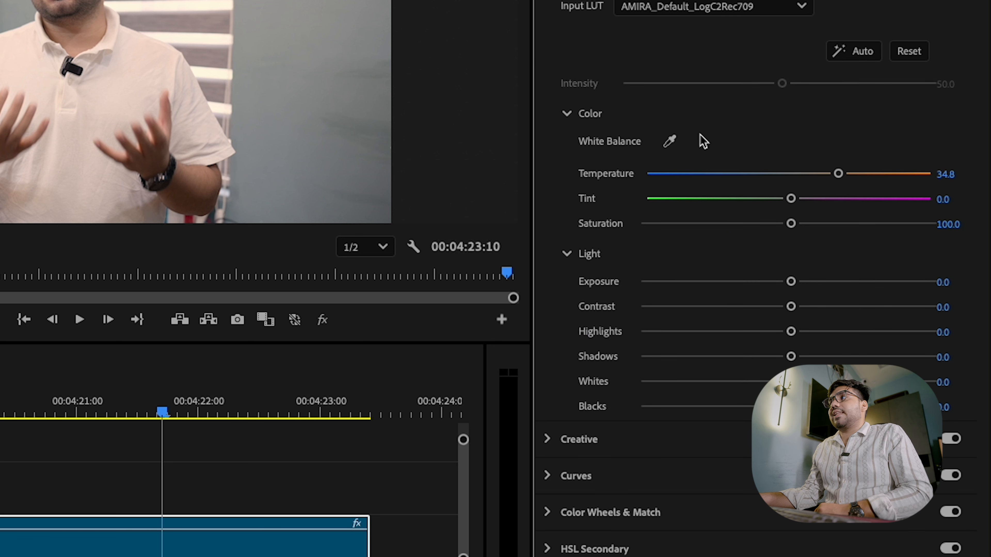
pyautogui.moveTo(837, 174); pyautogui.dragTo(659, 201)
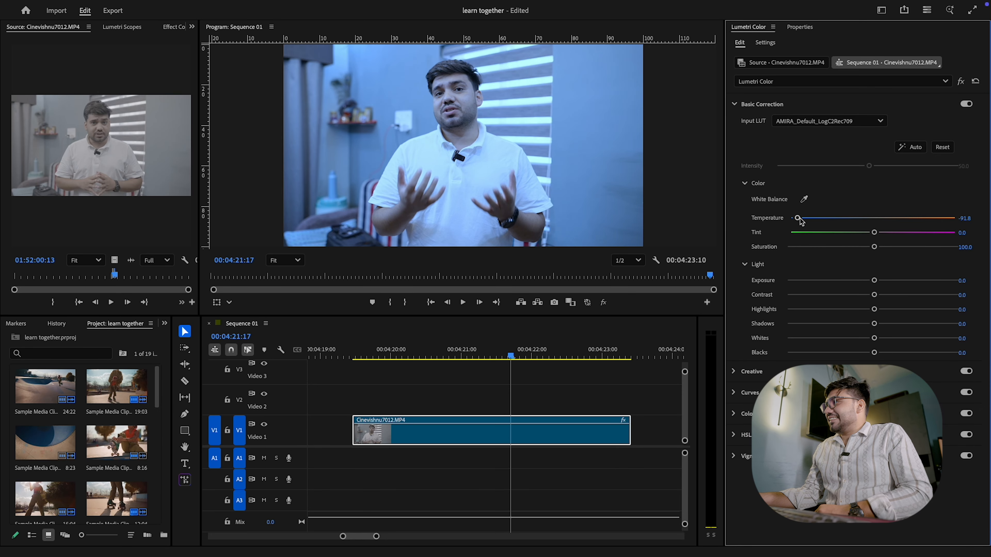
pyautogui.moveTo(800, 221); pyautogui.dragTo(960, 222)
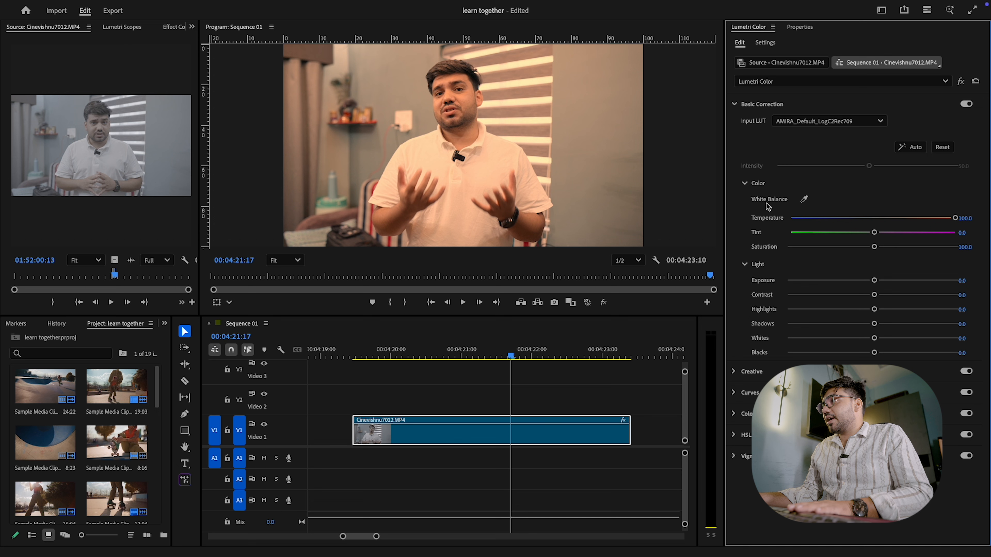
# Correct the clip's white balance by sampling the subject's white shirt with the eyedropper.
pyautogui.click(804, 200)
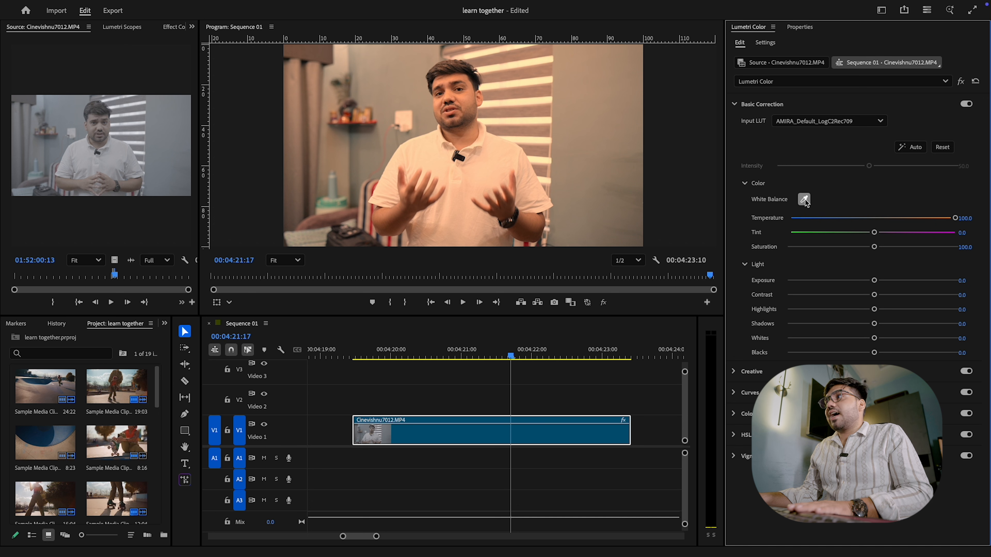
pyautogui.click(484, 181)
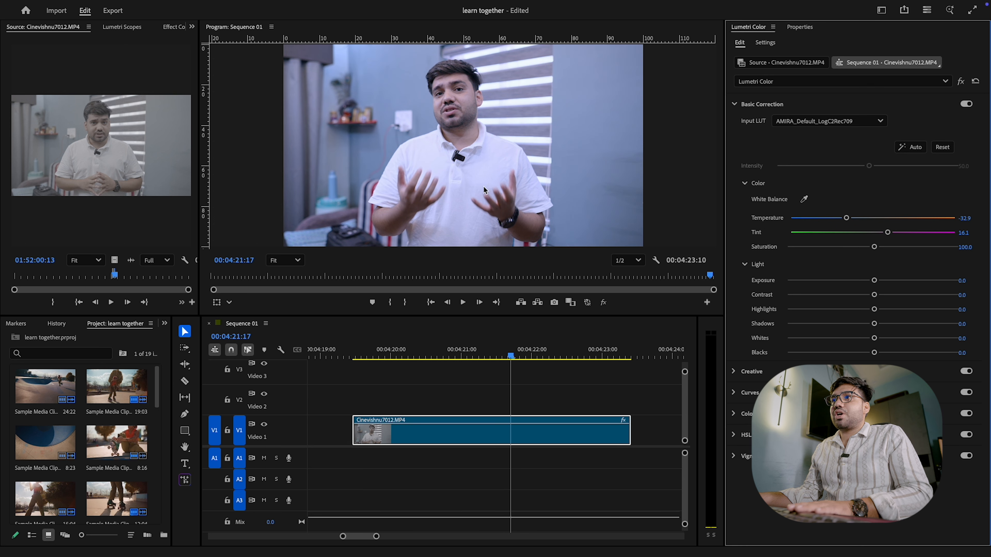
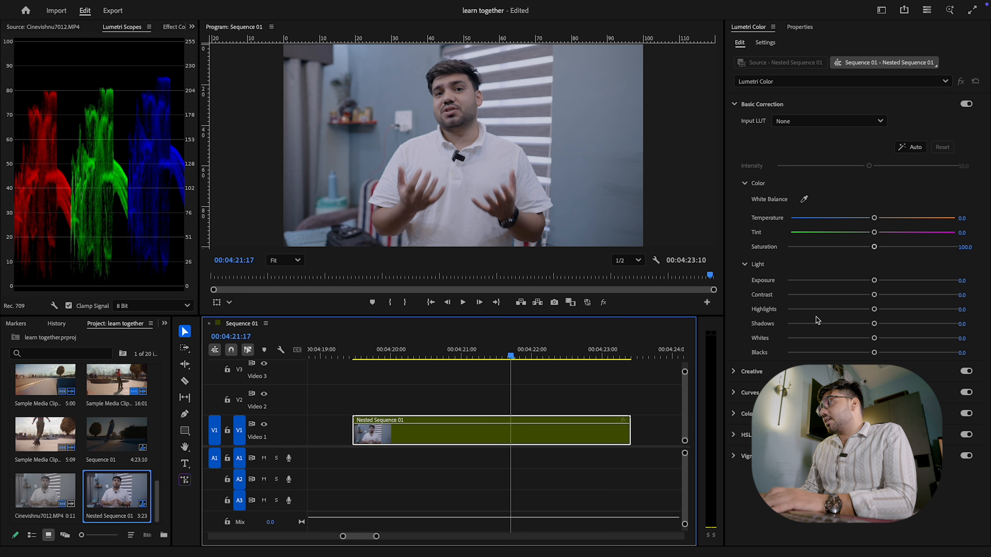
# Set the nested sequence's Exposure to 0.5, testing 0.6 and 0.4 against the RGB parade.
pyautogui.moveTo(875, 280); pyautogui.dragTo(883, 281)
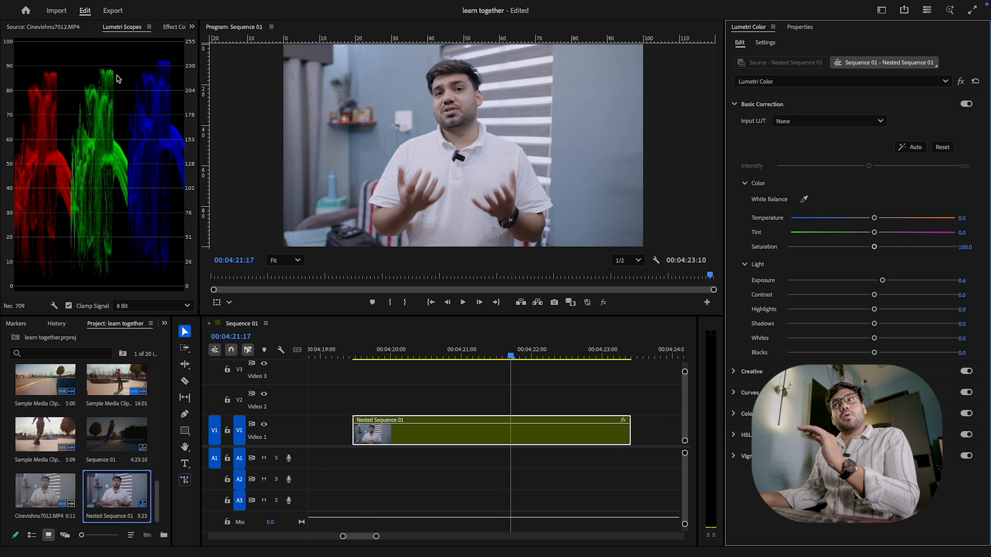
pyautogui.moveTo(882, 280)
pyautogui.mouseDown()
pyautogui.moveTo(900, 278)
pyautogui.moveTo(880, 282)
pyautogui.mouseUp()
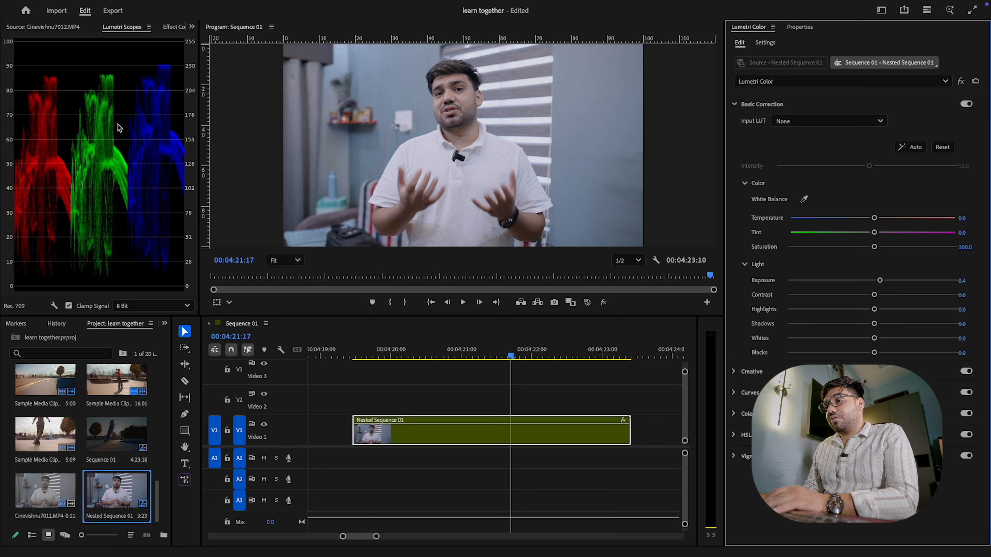
pyautogui.click(467, 404)
pyautogui.moveTo(377, 539)
pyautogui.mouseDown()
pyautogui.moveTo(387, 538)
pyautogui.moveTo(379, 538)
pyautogui.mouseUp()
pyautogui.click(480, 431)
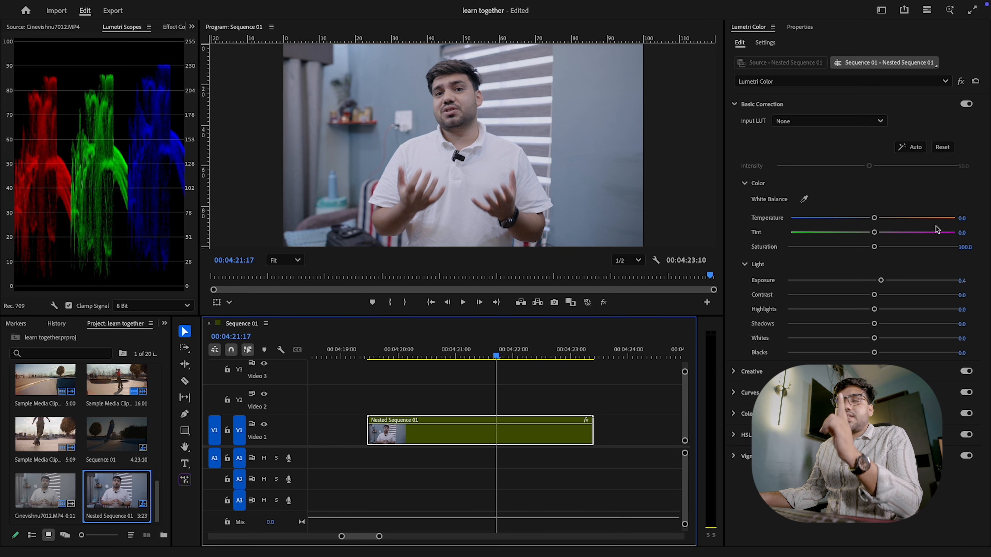
pyautogui.moveTo(882, 282); pyautogui.dragTo(883, 284)
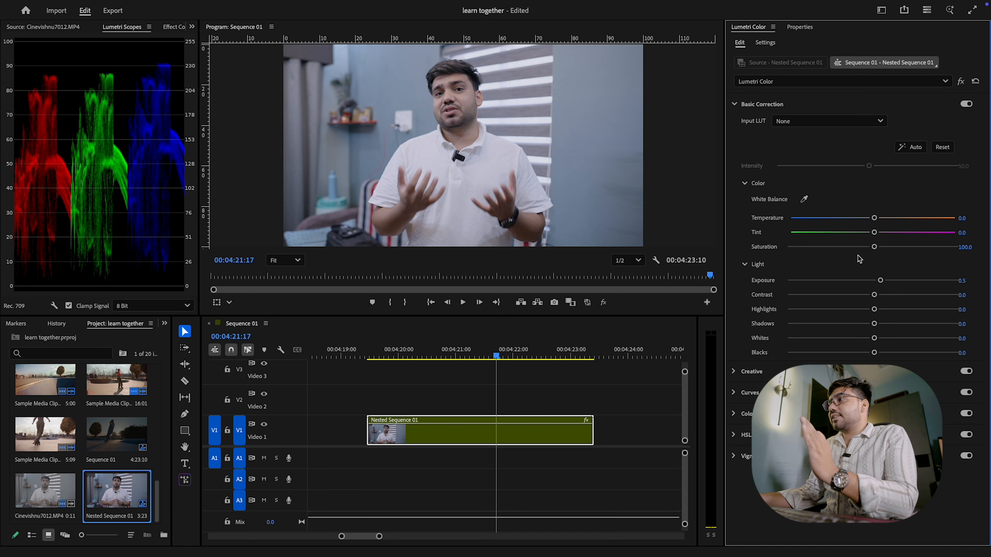
# Enlarge the program preview and zoom in on the subject's face to examine its light and shadow areas.
pyautogui.scroll(2, 444, 64)
pyautogui.scroll(3, 446, 66)
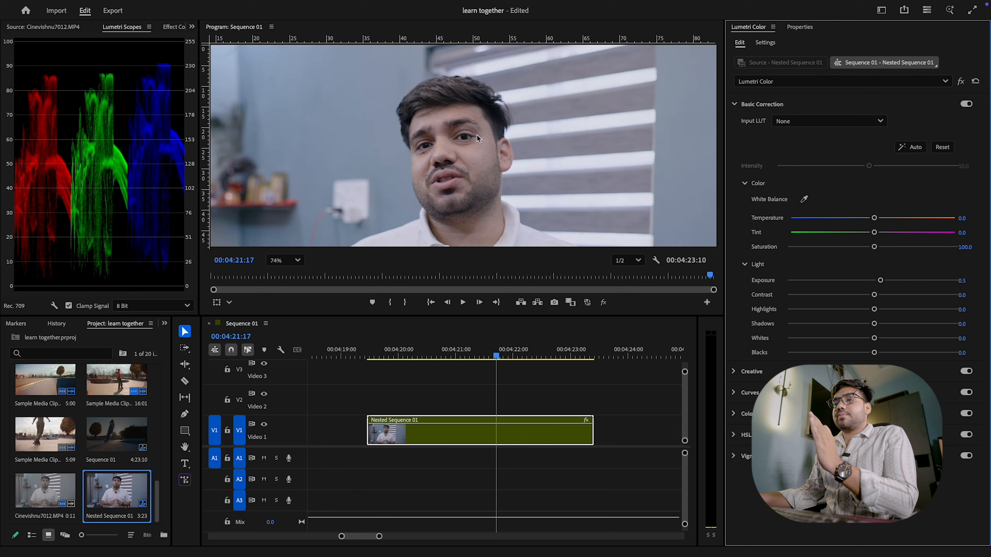
pyautogui.moveTo(412, 316); pyautogui.dragTo(412, 440)
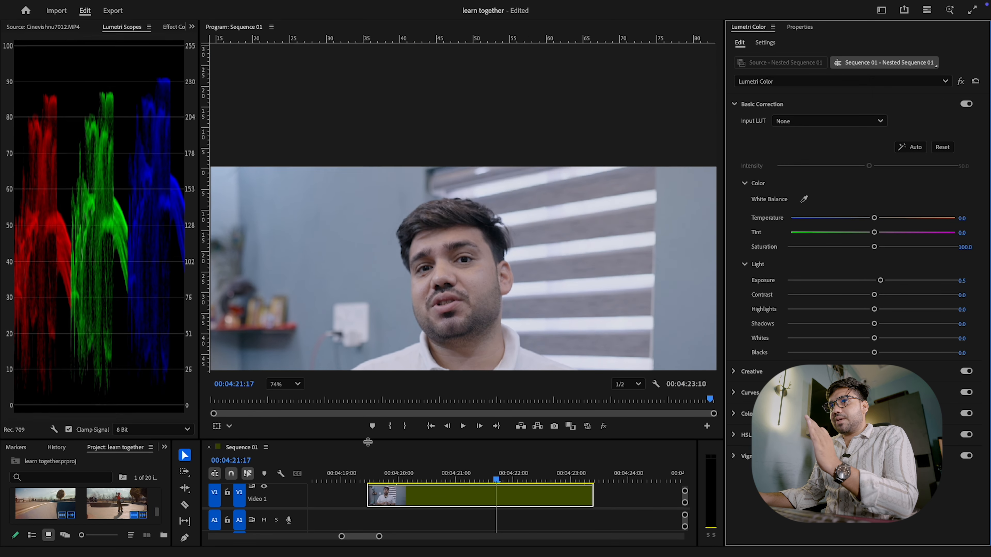
pyautogui.click(286, 385)
pyautogui.click(283, 402)
pyautogui.scroll(1, 473, 111)
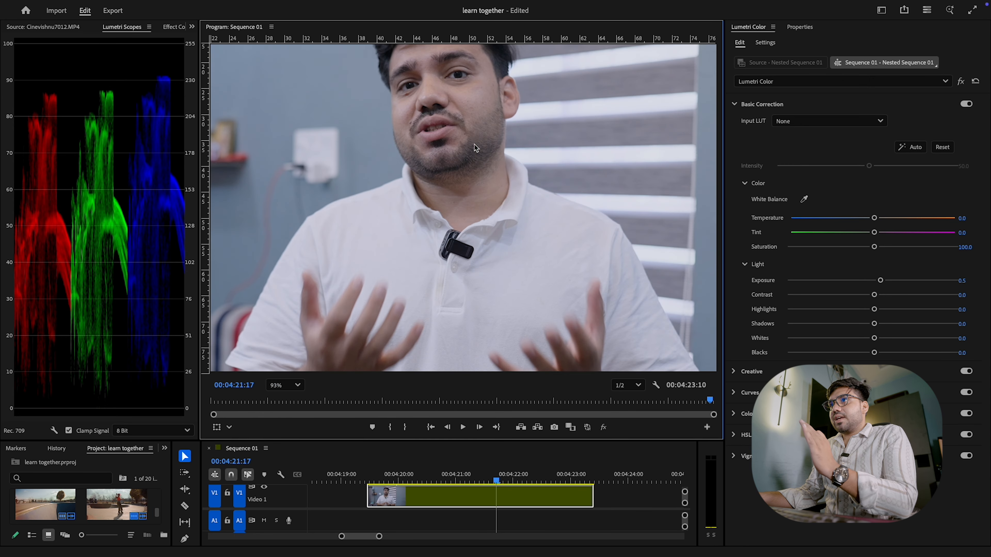
pyautogui.scroll(-3, 472, 78)
pyautogui.scroll(5, 472, 78)
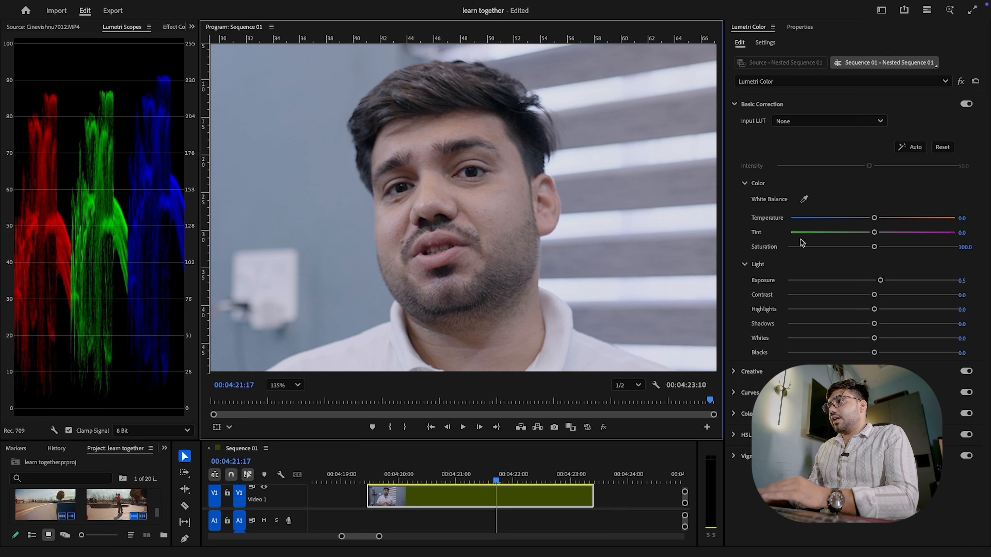
# Try a Contrast of -90 on the nested sequence, inspect the full frame and face, and reset contrast to 0.
pyautogui.moveTo(873, 295); pyautogui.dragTo(799, 299)
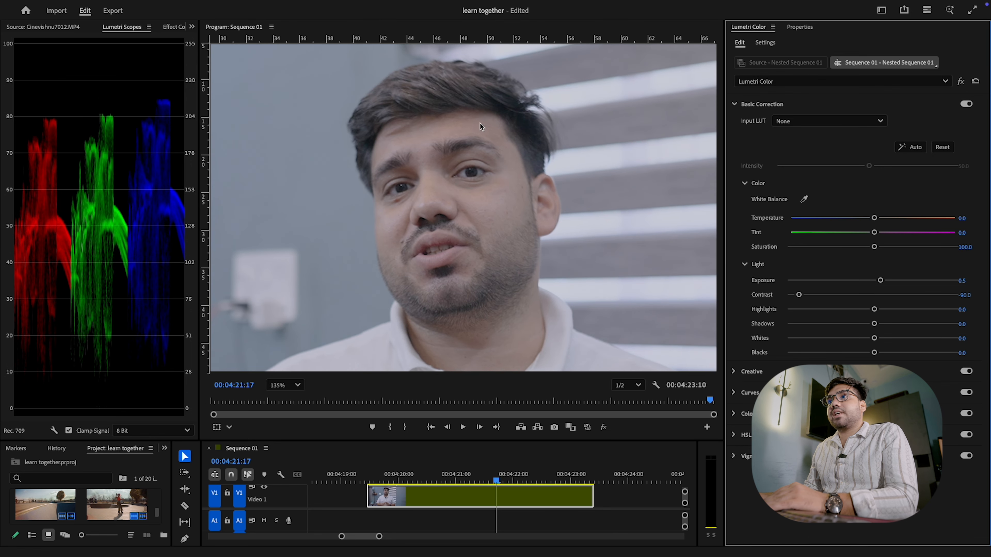
pyautogui.click(273, 385)
pyautogui.click(289, 398)
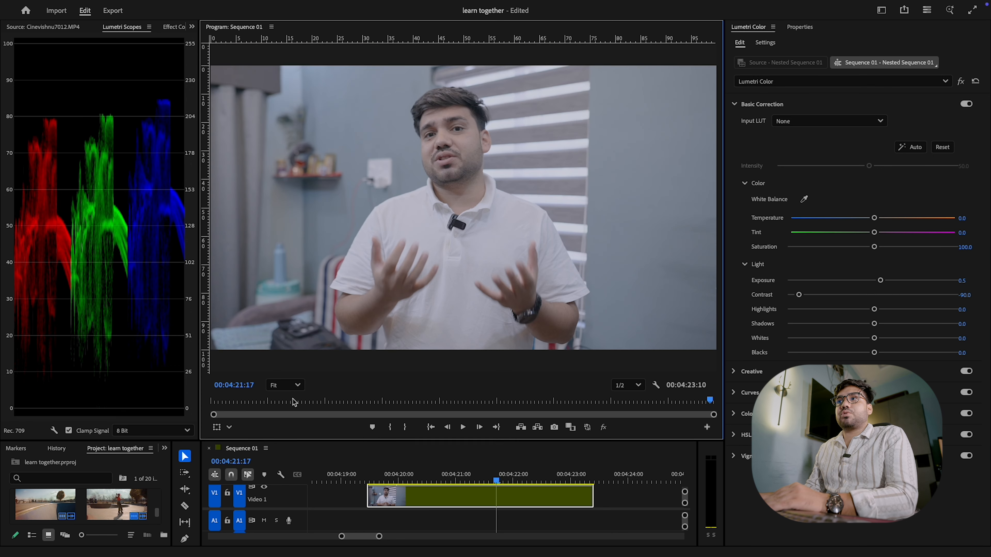
pyautogui.scroll(5, 468, 131)
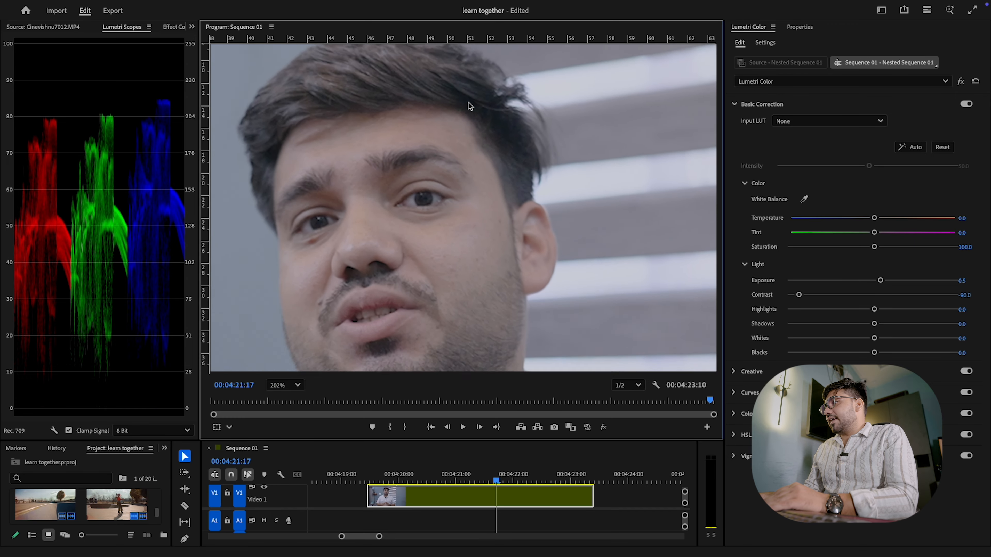
pyautogui.scroll(1, 468, 128)
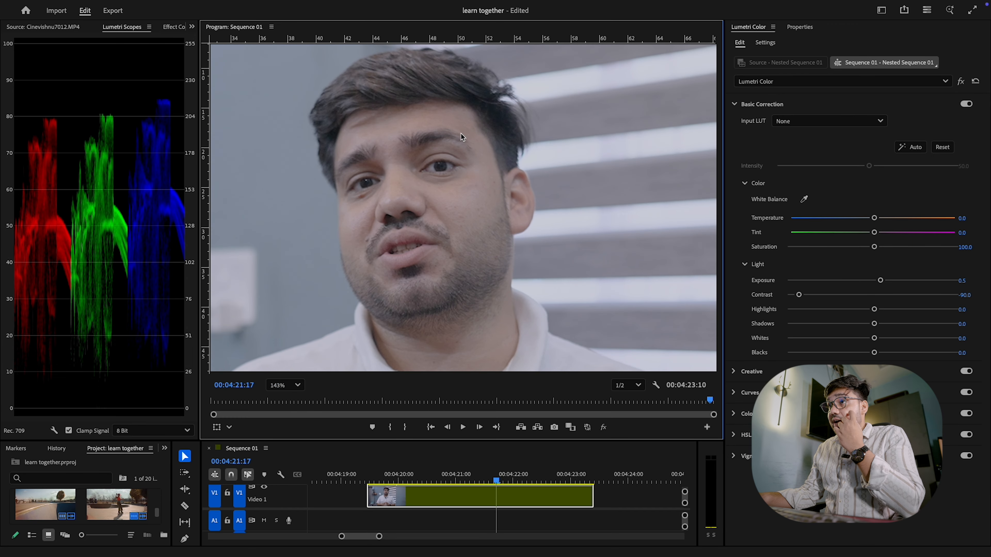
pyautogui.scroll(1, 461, 135)
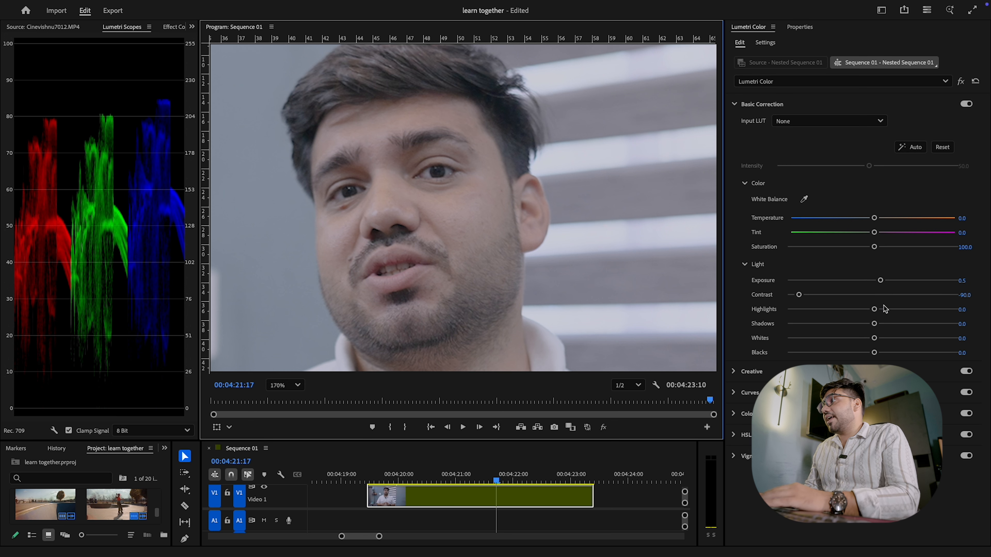
pyautogui.click(965, 295)
pyautogui.write('0')
pyautogui.press('Return')
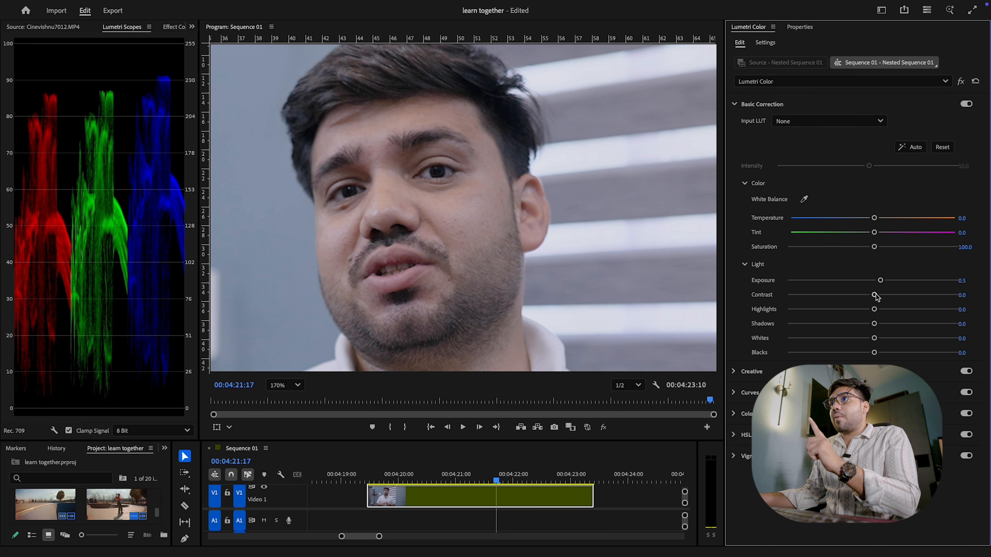
# Compare strong and weak contrast on the face by trying Contrast values of 83.7, 0, 73 and -37.3.
pyautogui.moveTo(876, 295); pyautogui.dragTo(942, 296)
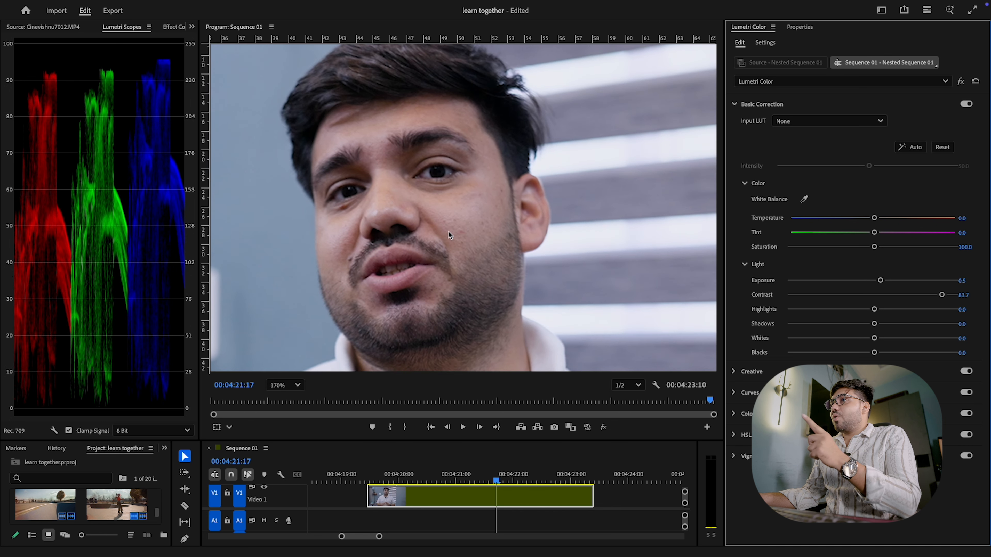
pyautogui.moveTo(942, 295); pyautogui.dragTo(875, 295)
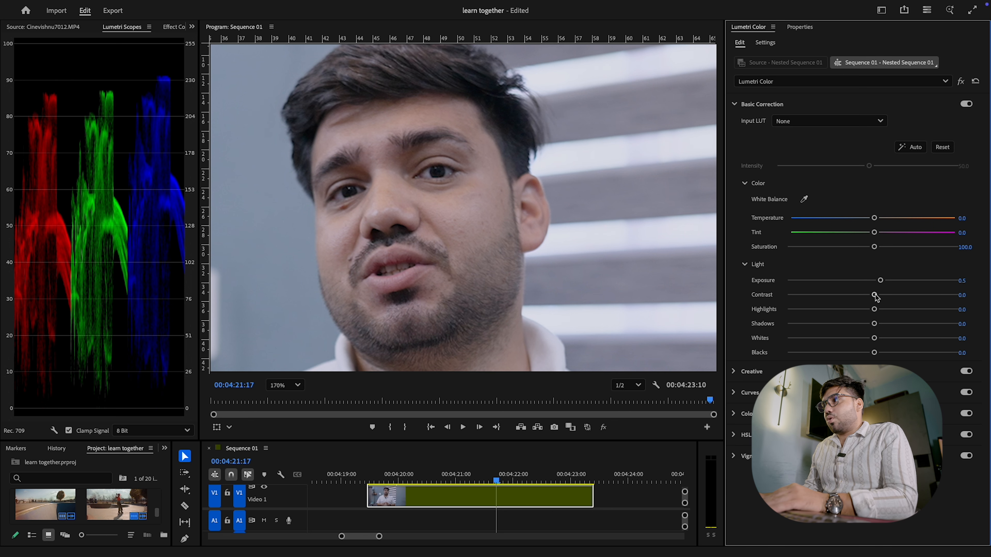
pyautogui.moveTo(876, 296); pyautogui.dragTo(933, 295)
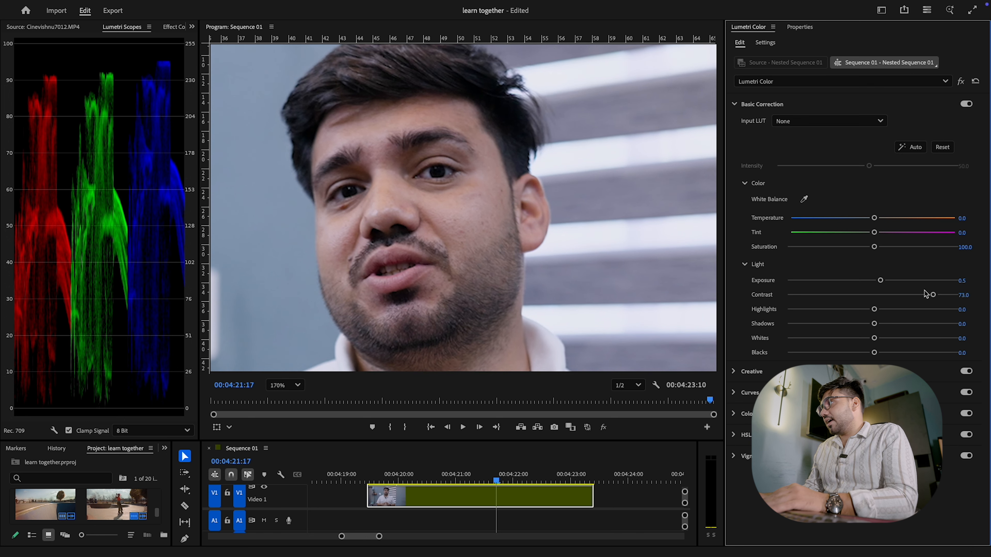
pyautogui.moveTo(922, 300); pyautogui.dragTo(842, 295)
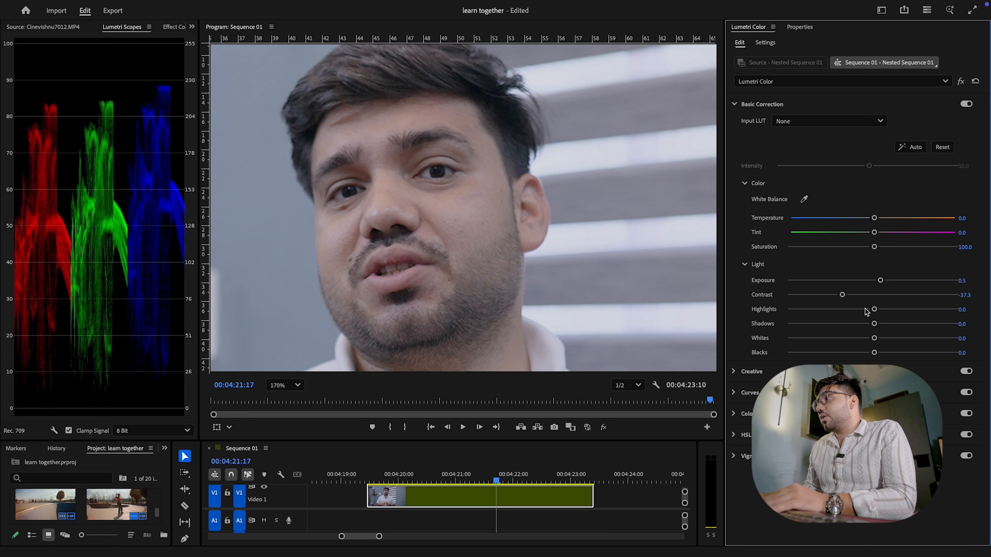
# Reset the nested sequence's Contrast to 0 and lower it slightly to -13.5.
pyautogui.click(966, 294)
pyautogui.write('0')
pyautogui.press('Return')
pyautogui.moveTo(874, 297); pyautogui.dragTo(862, 297)
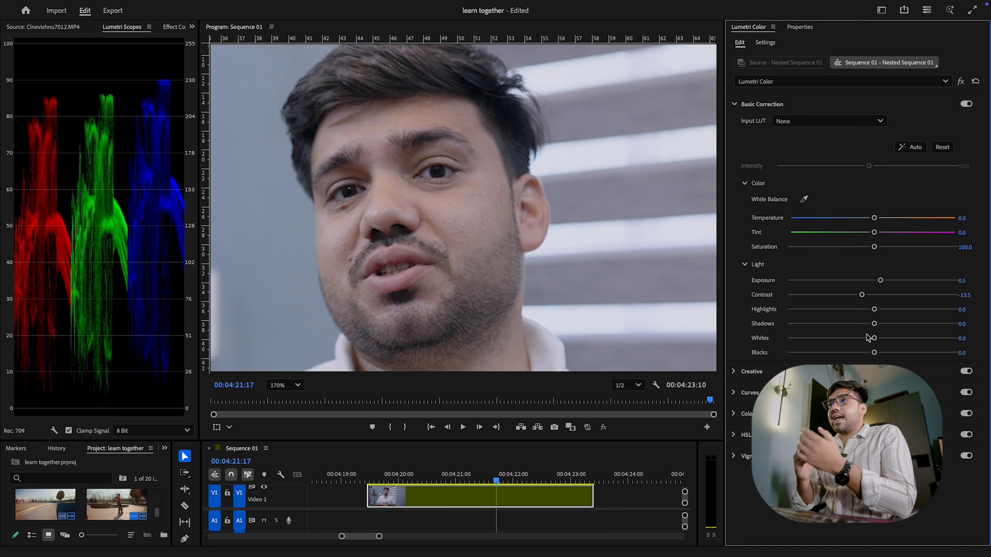
# Examine the highlights on the face and the window blinds, comparing the full frame with close-up views of the preview.
pyautogui.click(291, 386)
pyautogui.click(289, 401)
pyautogui.scroll(6, 584, 86)
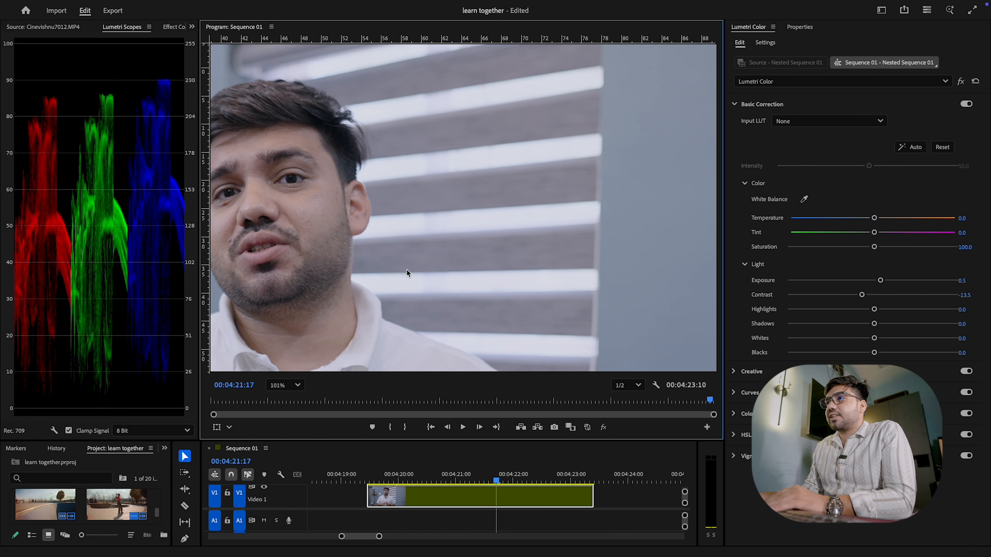
pyautogui.scroll(-4, 407, 269)
pyautogui.scroll(3, 415, 250)
pyautogui.scroll(4, 420, 246)
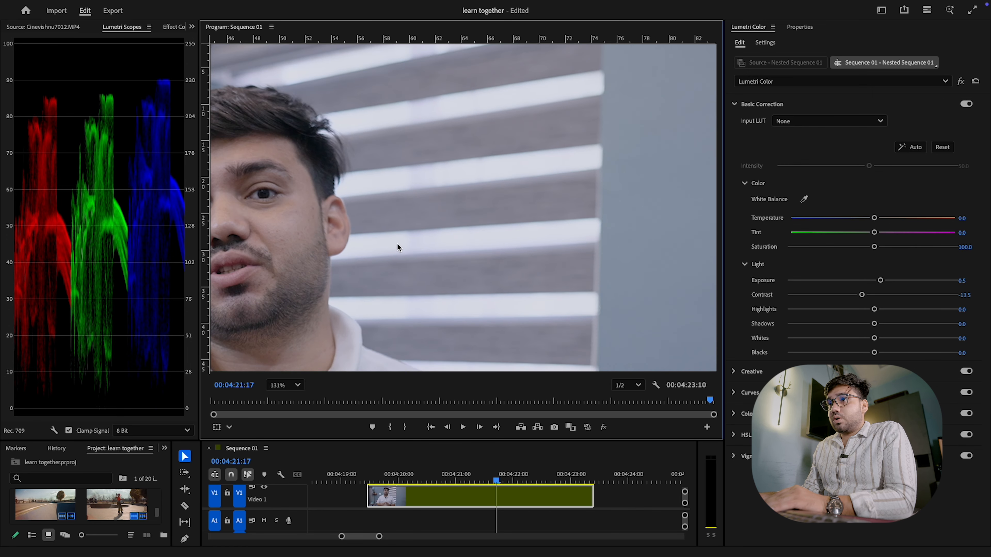
pyautogui.scroll(4, 398, 243)
pyautogui.scroll(-2, 396, 242)
pyautogui.scroll(-2, 396, 241)
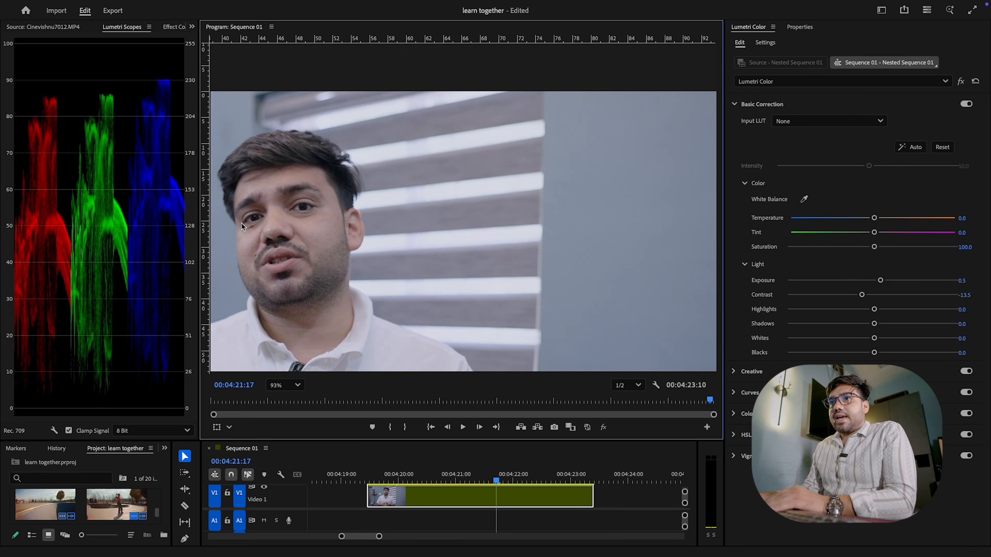
pyautogui.scroll(5, 241, 223)
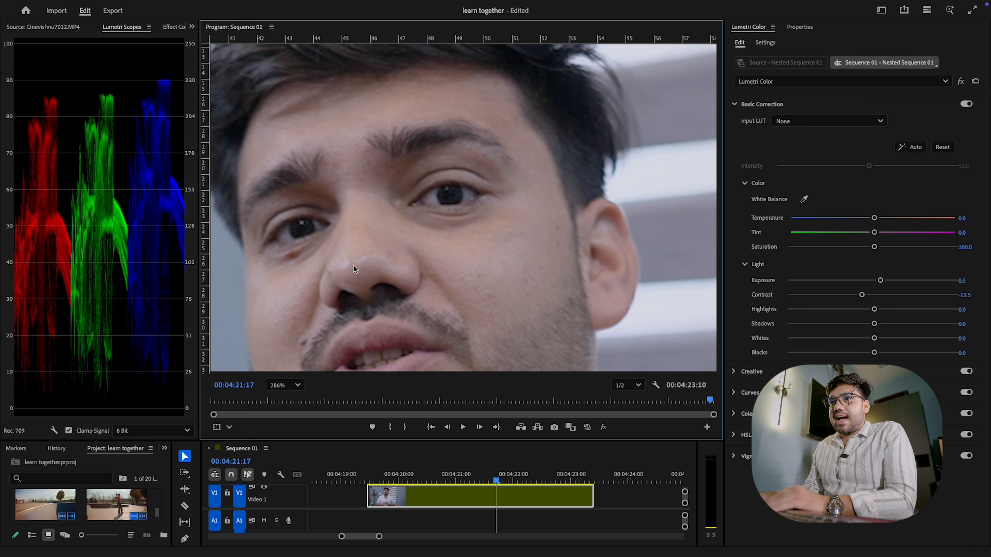
pyautogui.scroll(-6, 354, 266)
pyautogui.click(296, 385)
pyautogui.click(288, 498)
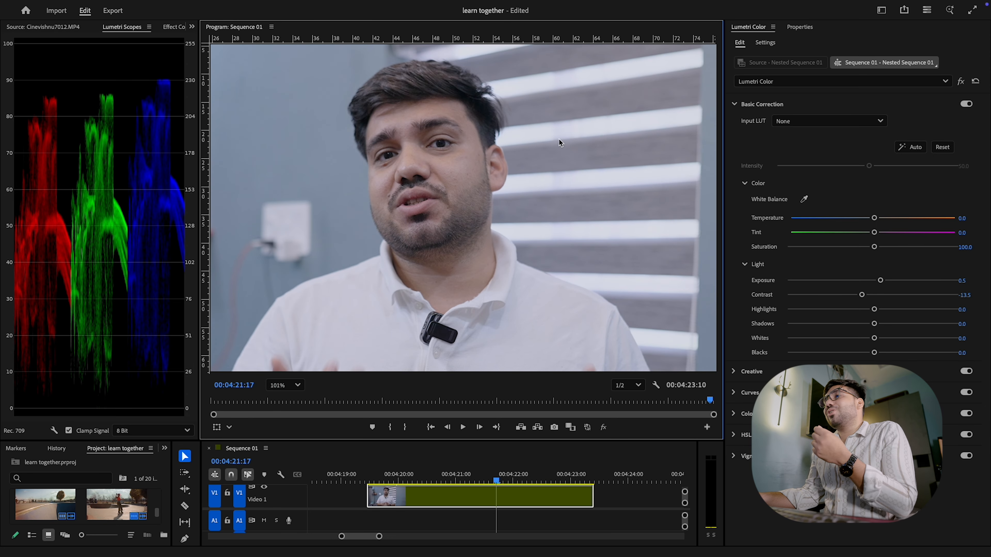
pyautogui.click(278, 385)
pyautogui.click(283, 488)
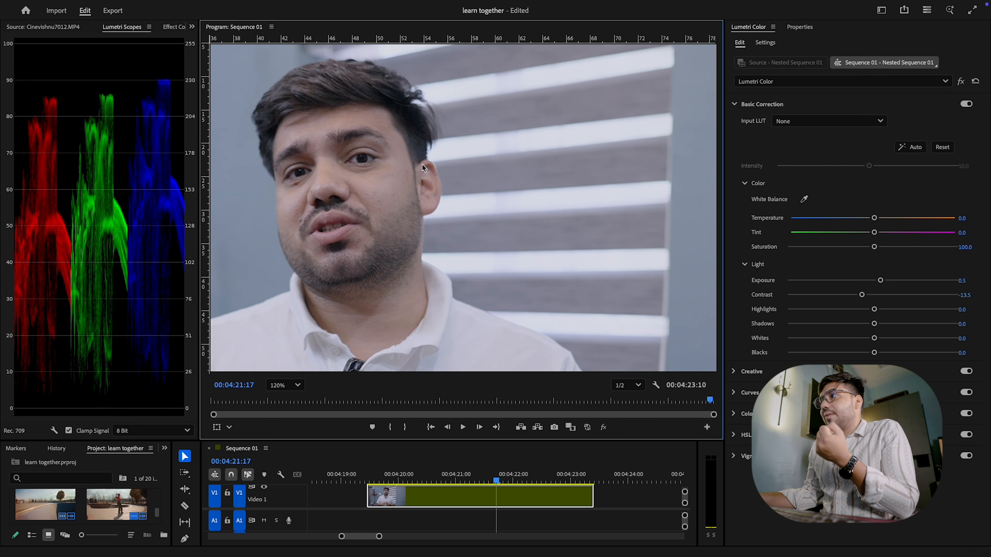
# Lower the nested sequence's Highlights to -39.2 and check the result on the full frame.
pyautogui.scroll(1, 368, 172)
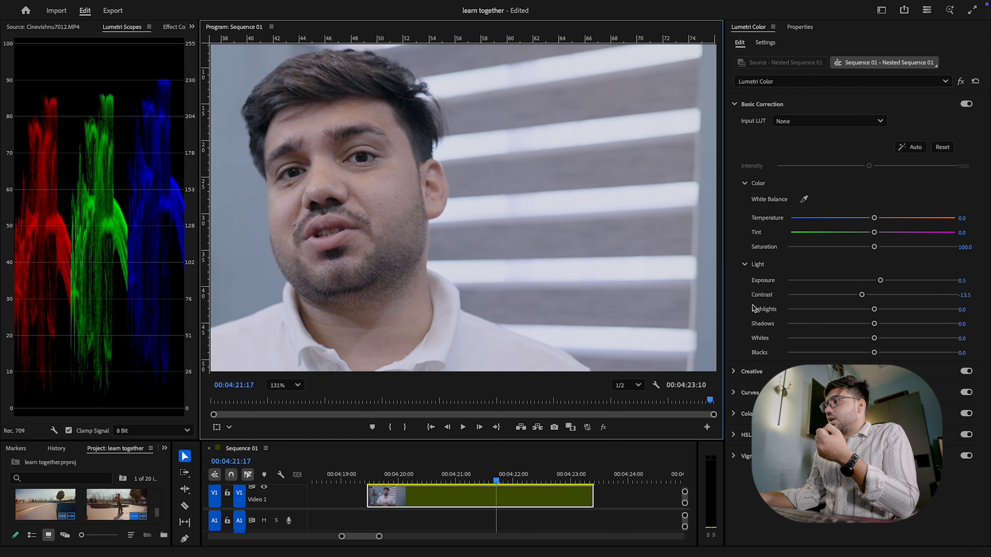
pyautogui.moveTo(875, 309); pyautogui.dragTo(840, 314)
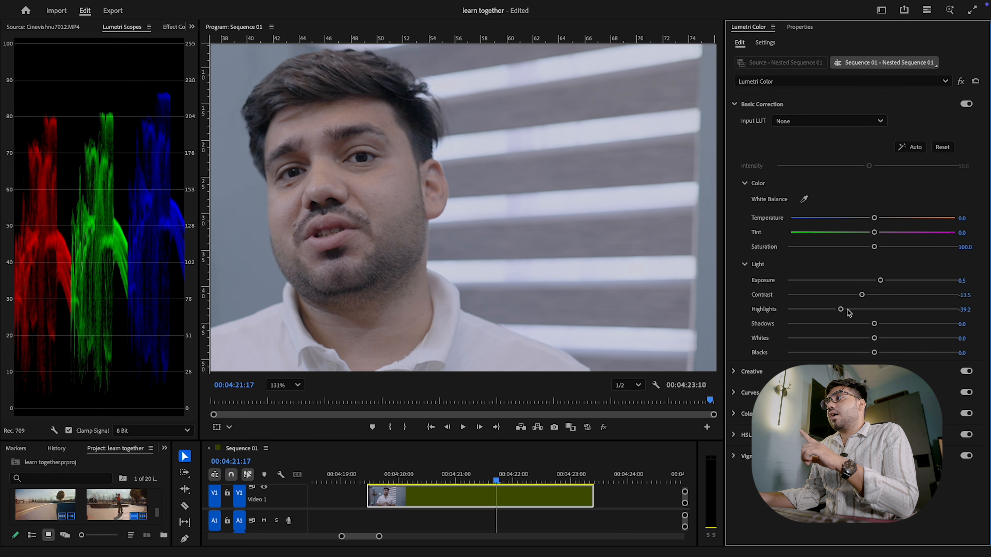
pyautogui.moveTo(849, 312); pyautogui.dragTo(857, 344)
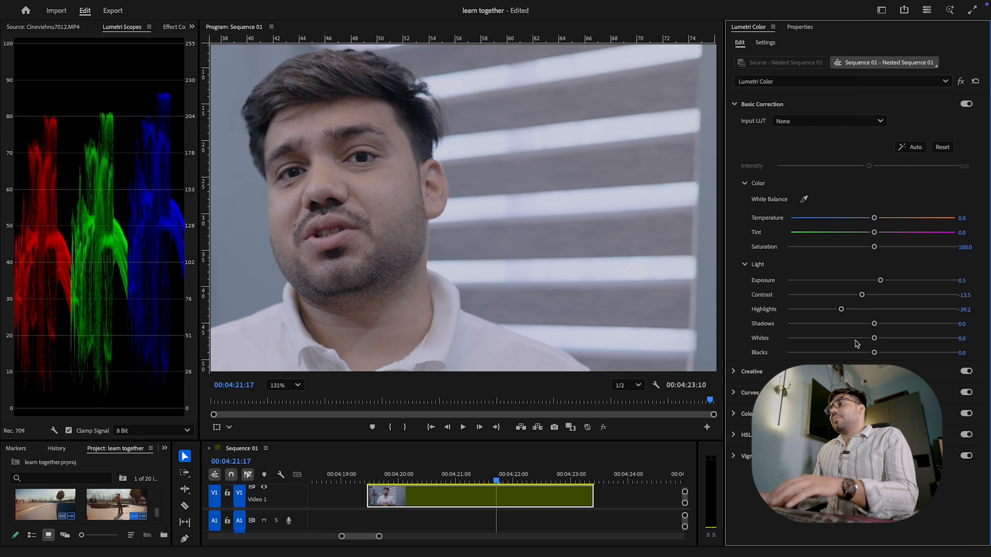
pyautogui.scroll(-5, 347, 234)
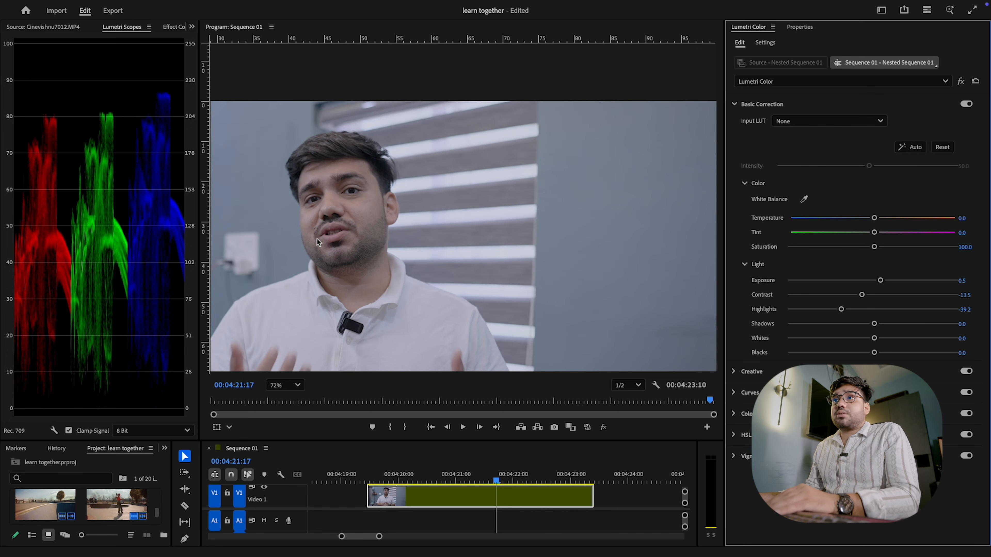
pyautogui.click(285, 385)
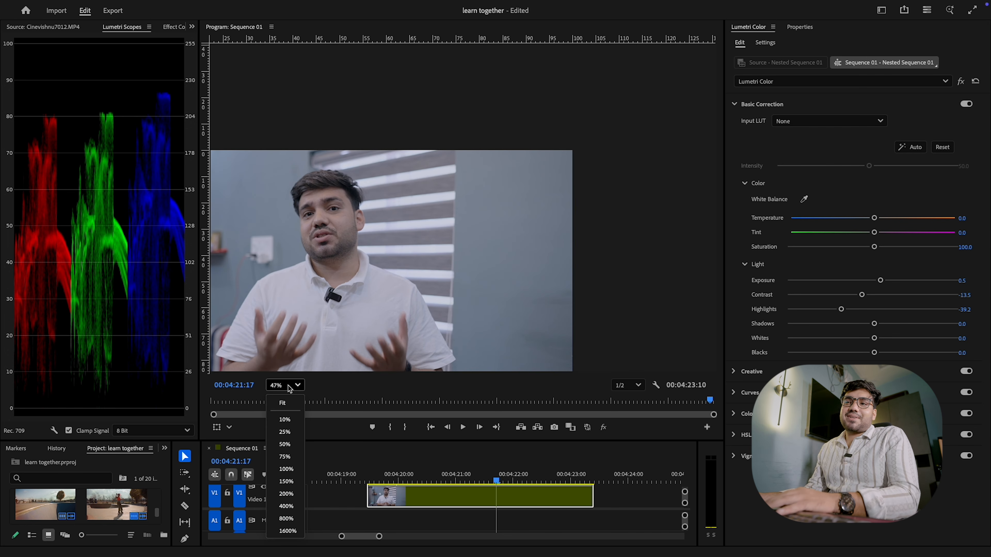
pyautogui.click(285, 403)
# Inspect the shadow under the chin, try a Shadows value of -66.8, and check the full frame.
pyautogui.scroll(4, 497, 137)
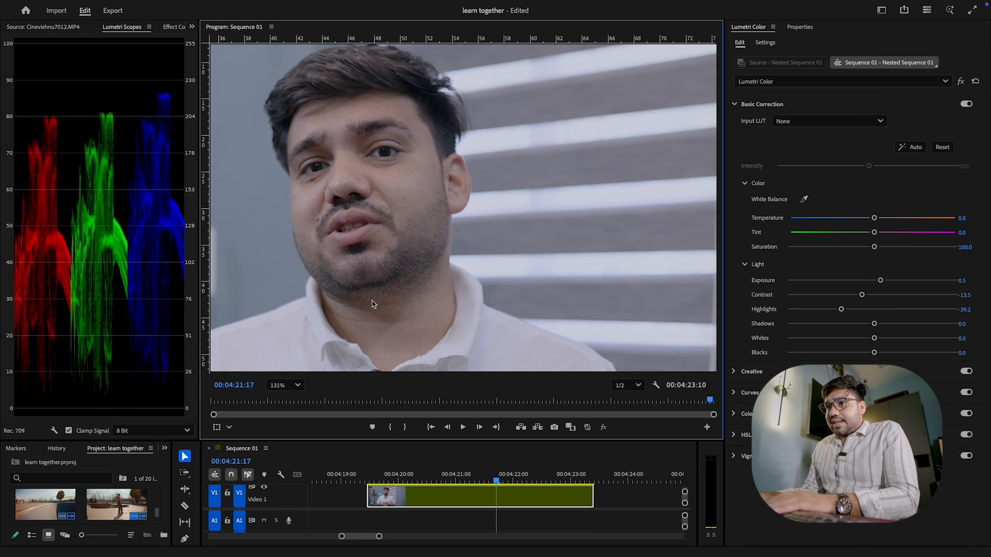
pyautogui.scroll(-6, 373, 304)
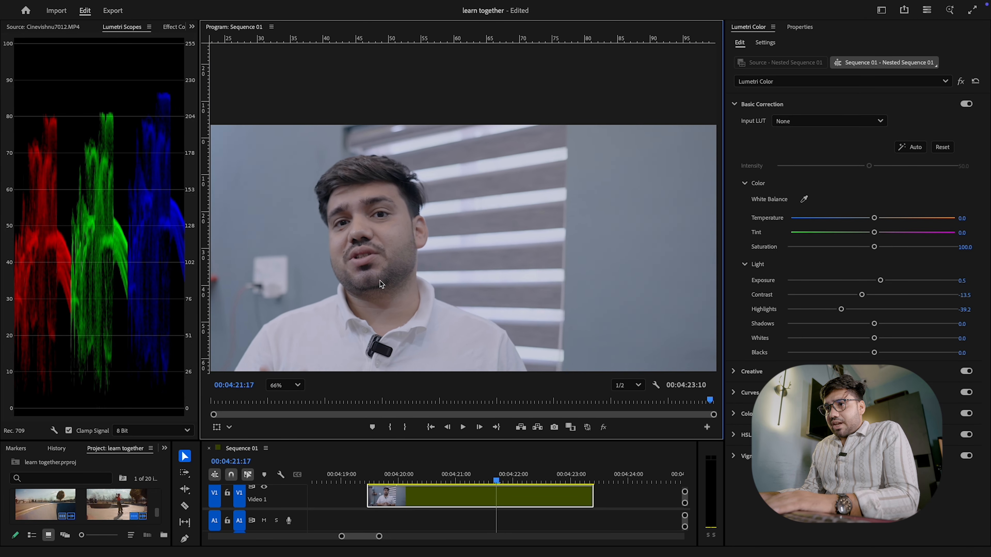
pyautogui.scroll(7, 363, 324)
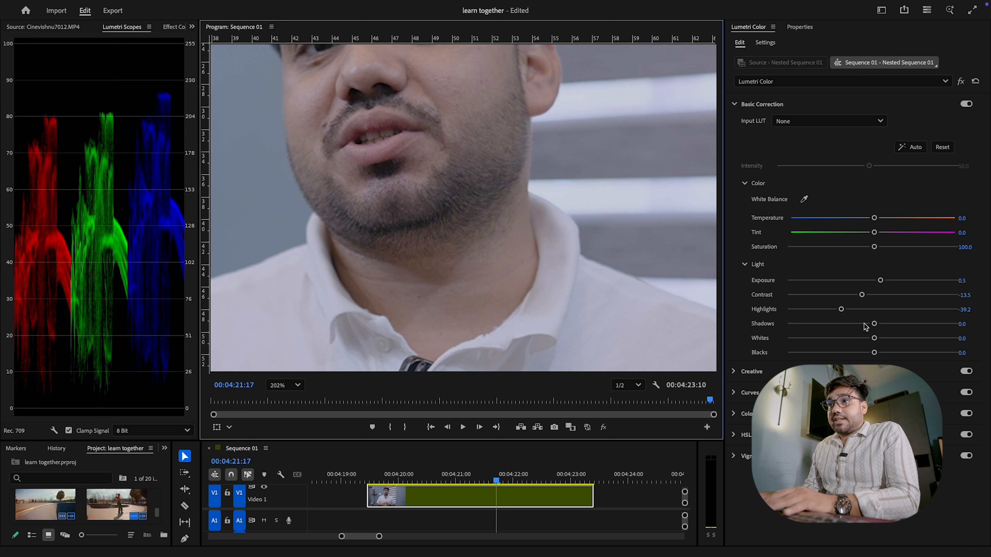
pyautogui.moveTo(868, 326); pyautogui.dragTo(819, 326)
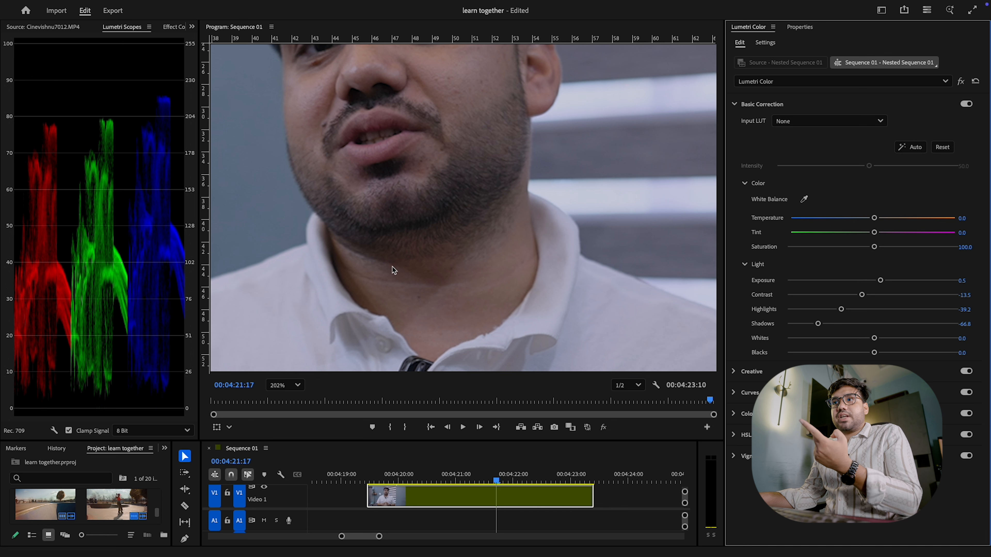
pyautogui.scroll(-5, 449, 46)
pyautogui.click(292, 387)
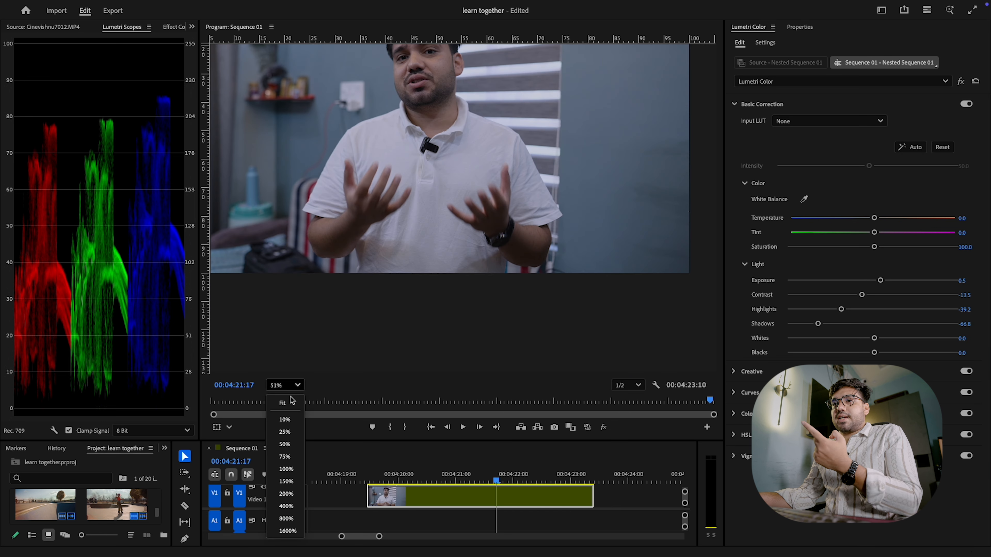
pyautogui.click(288, 403)
# Compare lifted shadows on the face by trying Shadows values of 32.9, 10.3 and 16.6.
pyautogui.scroll(3, 461, 126)
pyautogui.scroll(3, 463, 128)
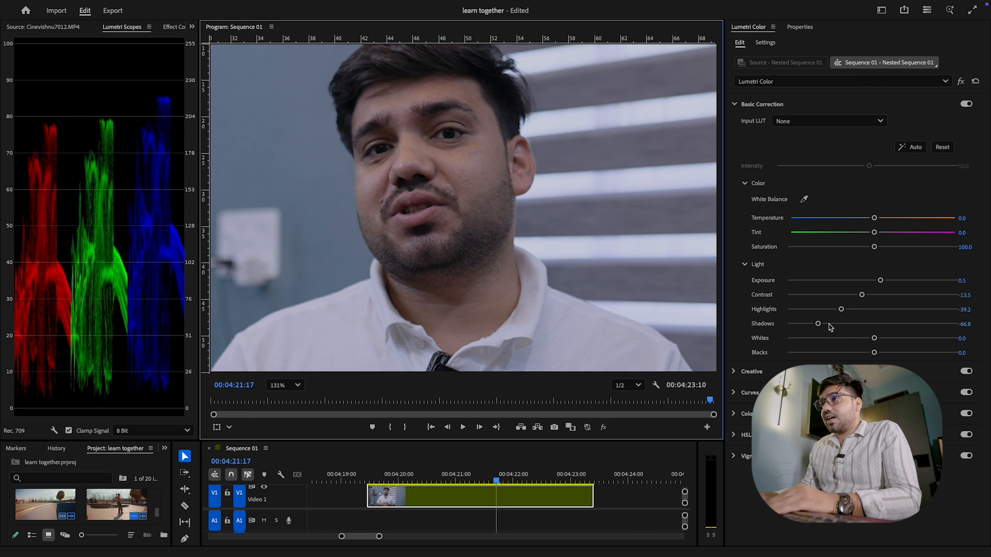
pyautogui.moveTo(836, 325); pyautogui.dragTo(900, 324)
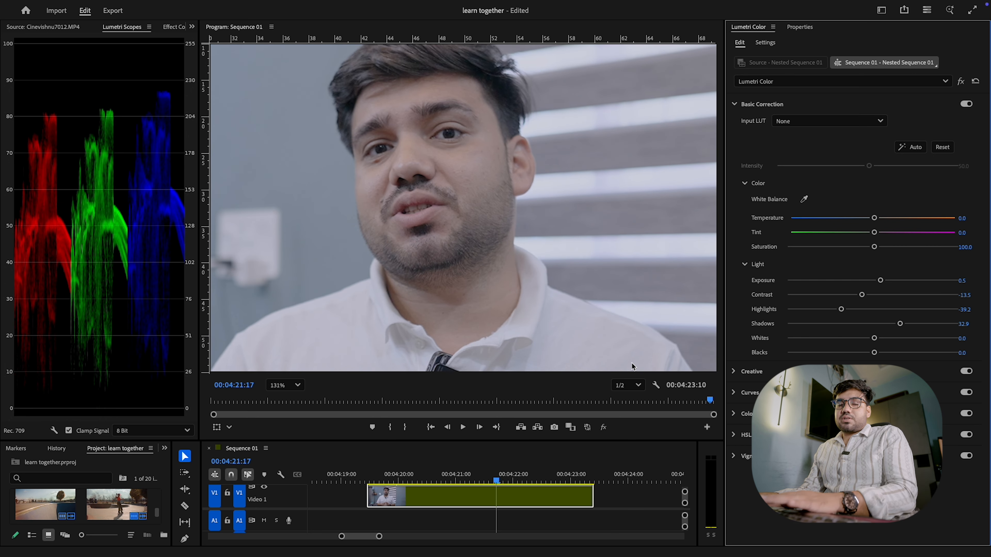
pyautogui.moveTo(905, 324); pyautogui.dragTo(885, 325)
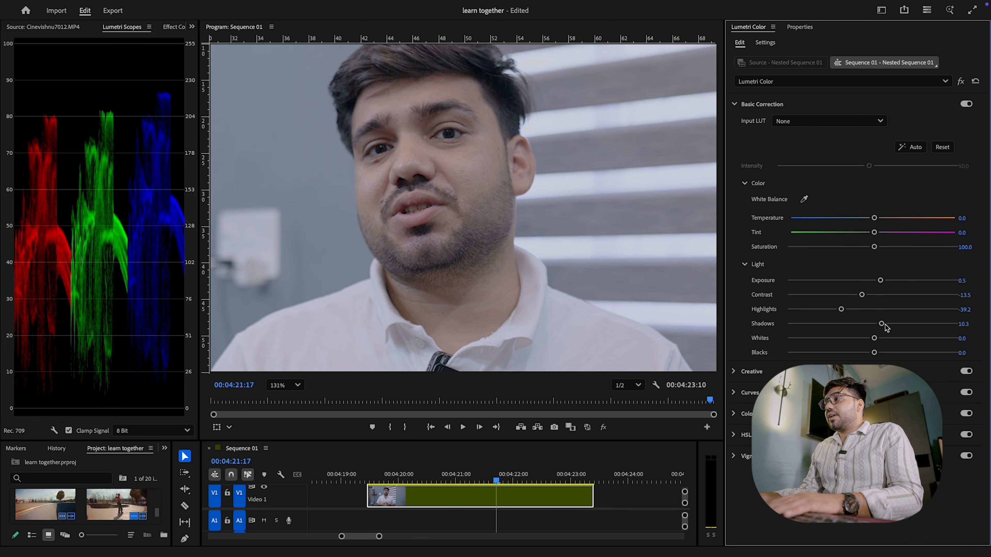
pyautogui.click(885, 325)
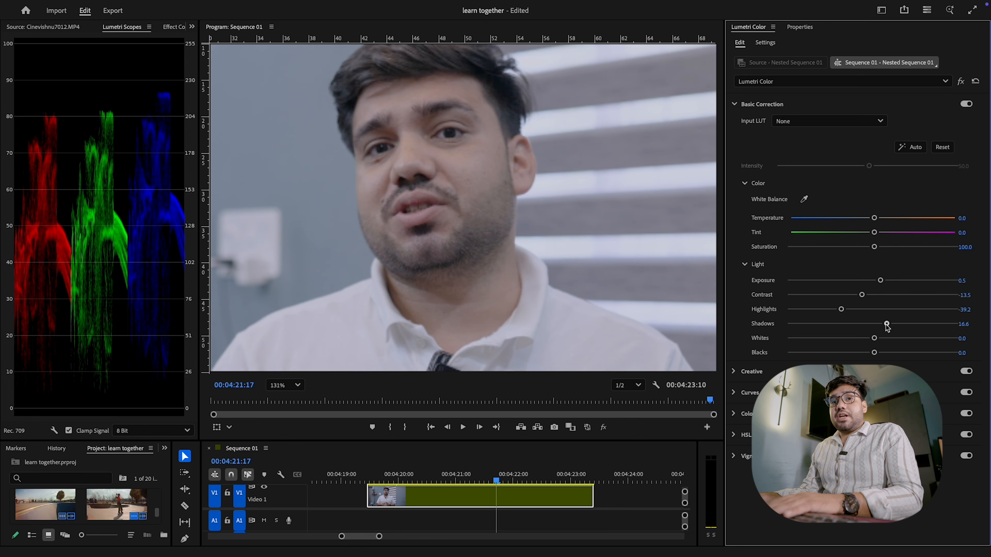
# Try Shadows at -78.1 on the full frame, and bring the value back to -3.4.
pyautogui.moveTo(885, 324); pyautogui.dragTo(809, 336)
pyautogui.click(289, 386)
pyautogui.click(290, 405)
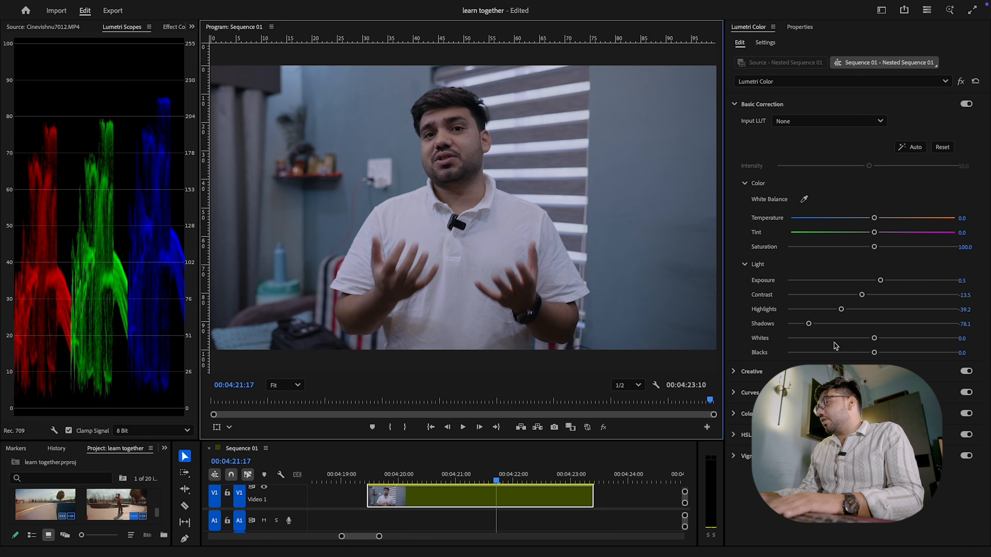
pyautogui.moveTo(827, 329); pyautogui.dragTo(870, 329)
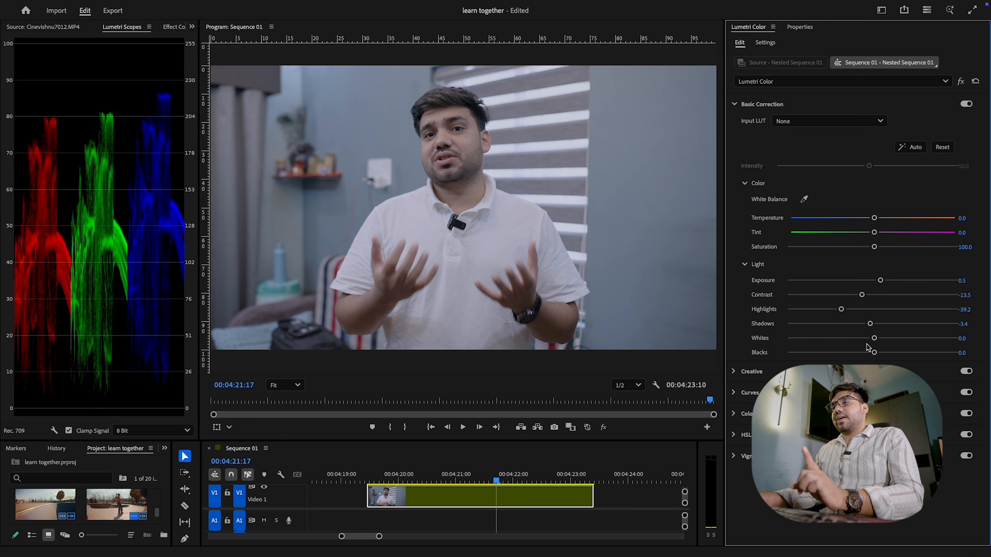
# Try Whites at -18.5 on the nested sequence, and adjust to Whites -15.4 and Shadows -1.6.
pyautogui.scroll(1, 478, 250)
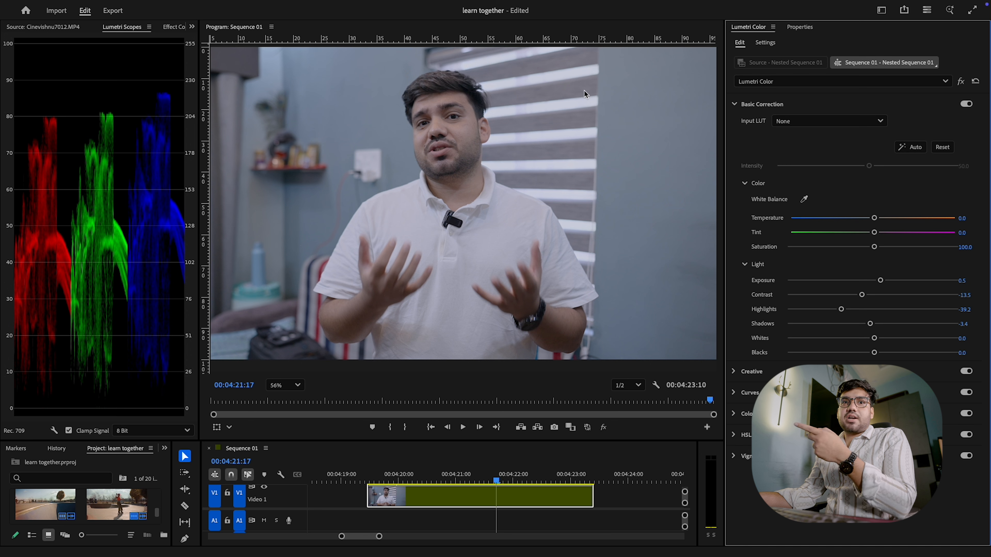
pyautogui.moveTo(874, 338)
pyautogui.mouseDown()
pyautogui.moveTo(804, 354)
pyautogui.moveTo(870, 353)
pyautogui.moveTo(798, 353)
pyautogui.moveTo(866, 352)
pyautogui.moveTo(826, 354)
pyautogui.moveTo(848, 361)
pyautogui.moveTo(858, 342)
pyautogui.mouseUp()
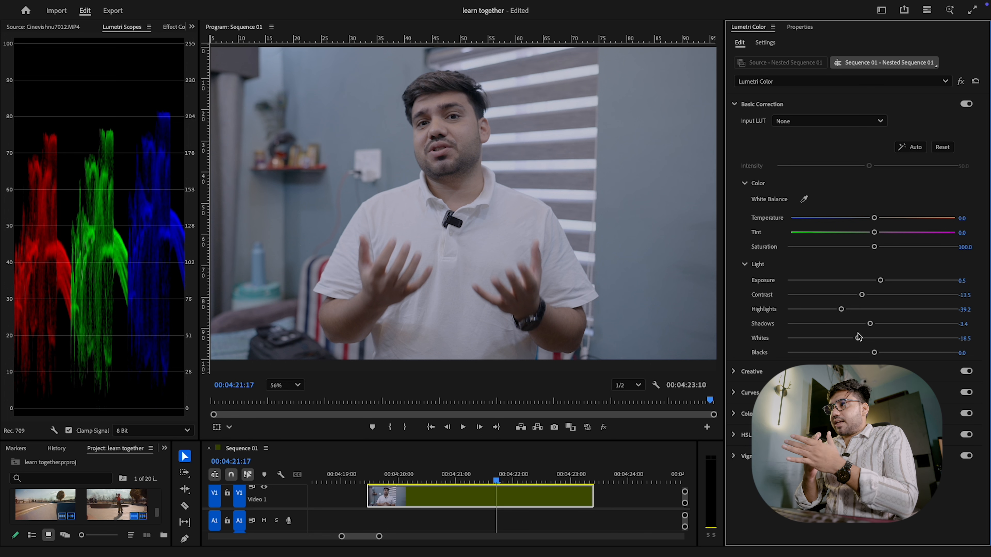
pyautogui.moveTo(859, 338); pyautogui.dragTo(871, 324)
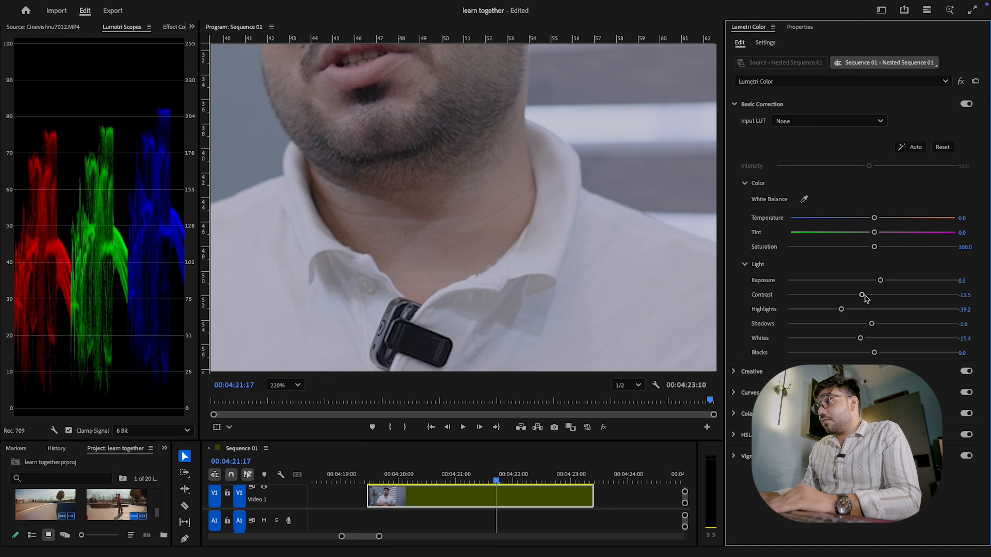
# Compare Contrast values of 75.5 and -80.6 on the neck shadow, and set Contrast to 0.3 and Highlights to -22.9.
pyautogui.moveTo(863, 296); pyautogui.dragTo(936, 294)
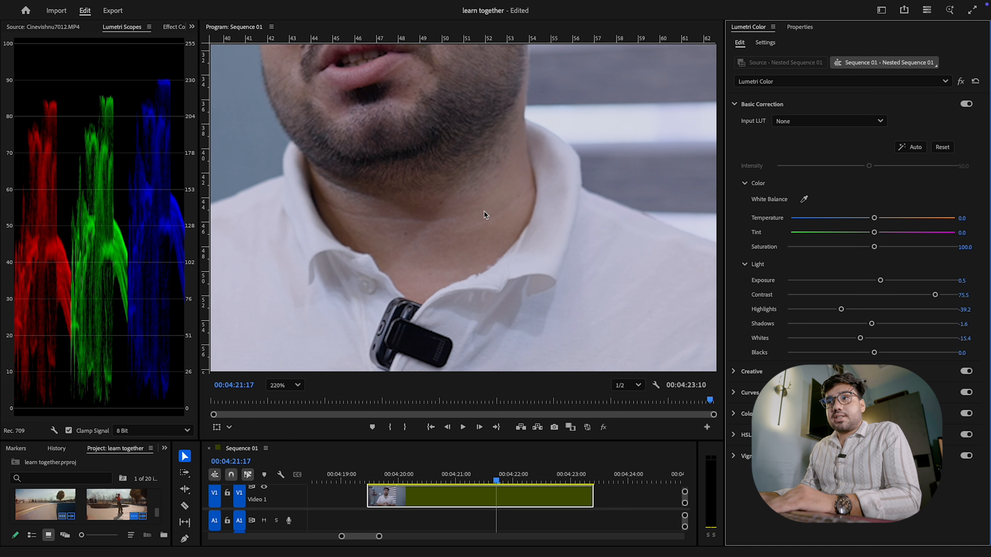
pyautogui.moveTo(926, 297); pyautogui.dragTo(807, 296)
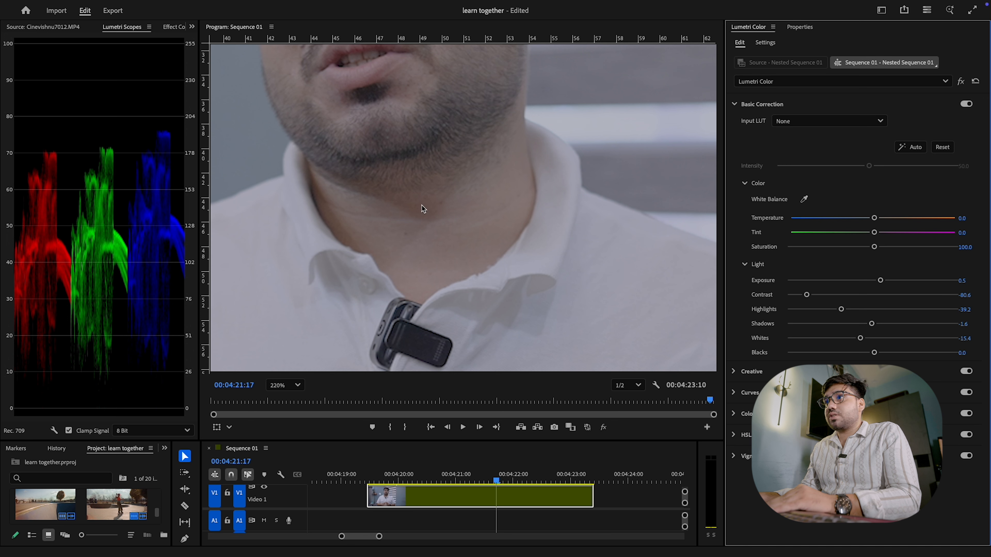
pyautogui.moveTo(844, 294)
pyautogui.mouseDown()
pyautogui.moveTo(874, 297)
pyautogui.moveTo(853, 310)
pyautogui.mouseUp()
pyautogui.click(284, 386)
pyautogui.click(287, 395)
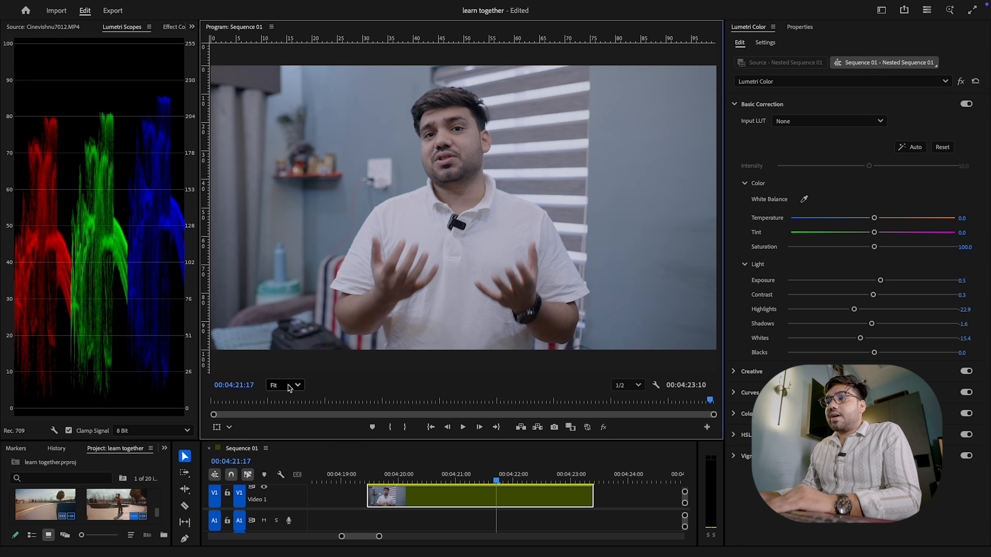
# Fine-tune the nested sequence's light settings to Highlights -11.6, Shadows 2.2, Whites -6.6 and Contrast -17.9.
pyautogui.moveTo(851, 311); pyautogui.dragTo(867, 341)
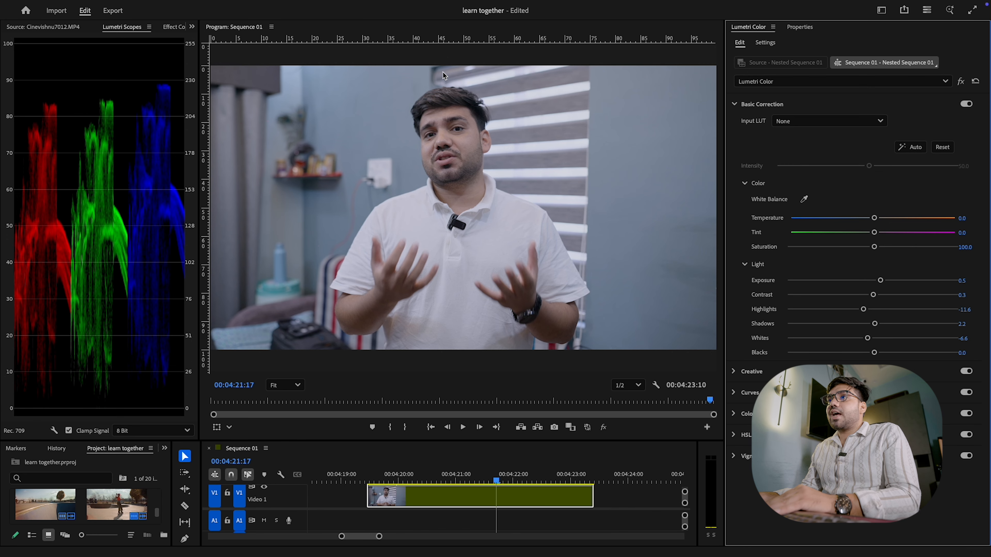
pyautogui.scroll(8, 444, 74)
pyautogui.scroll(-5, 453, 100)
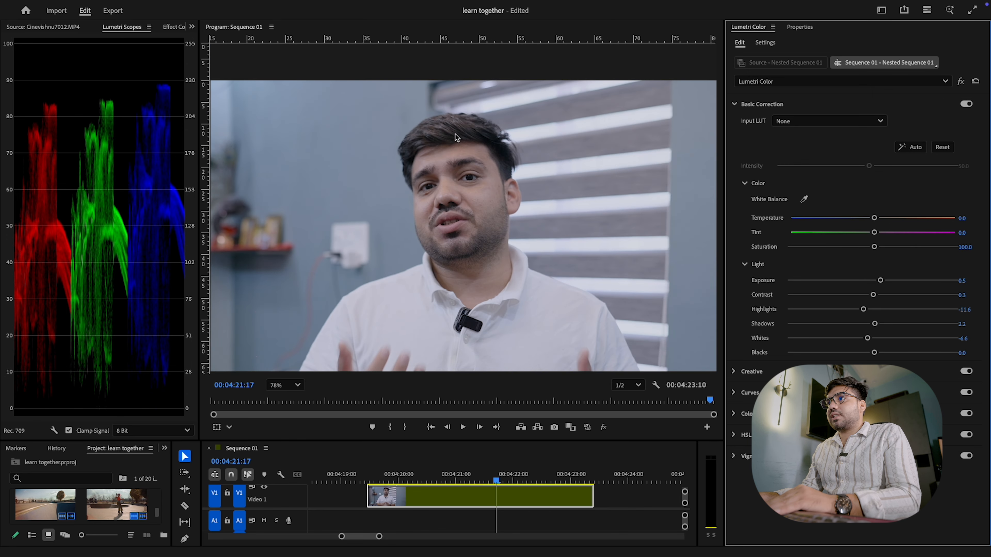
pyautogui.scroll(3, 469, 182)
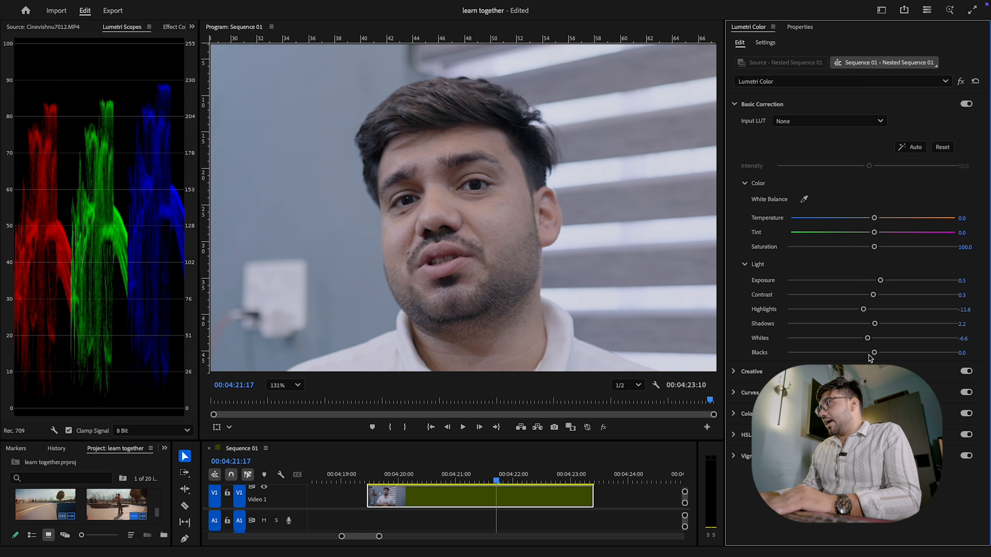
pyautogui.moveTo(869, 299); pyautogui.dragTo(861, 298)
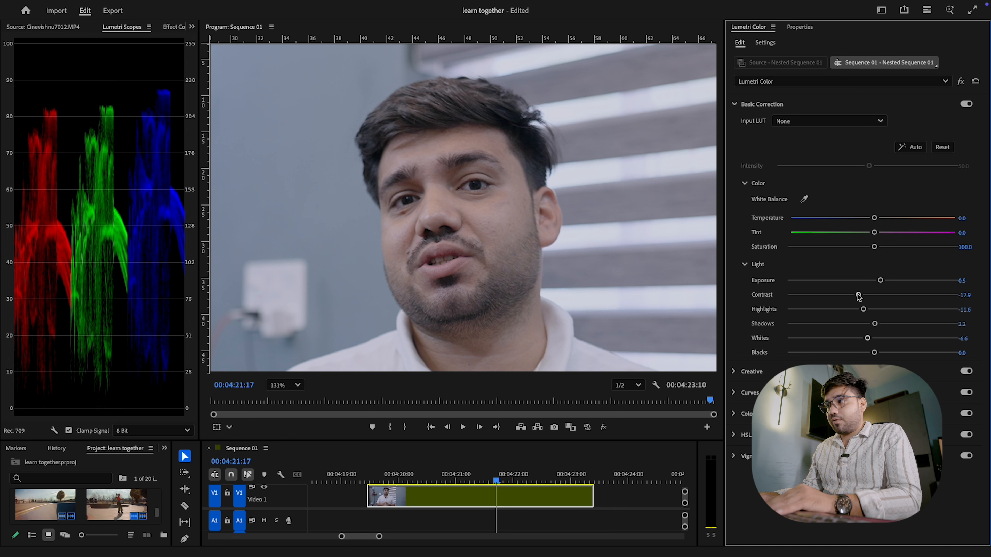
# Try Blacks at -38.6, inspect the eyes and beard up close, and set Blacks to -10.3.
pyautogui.moveTo(875, 353); pyautogui.dragTo(842, 353)
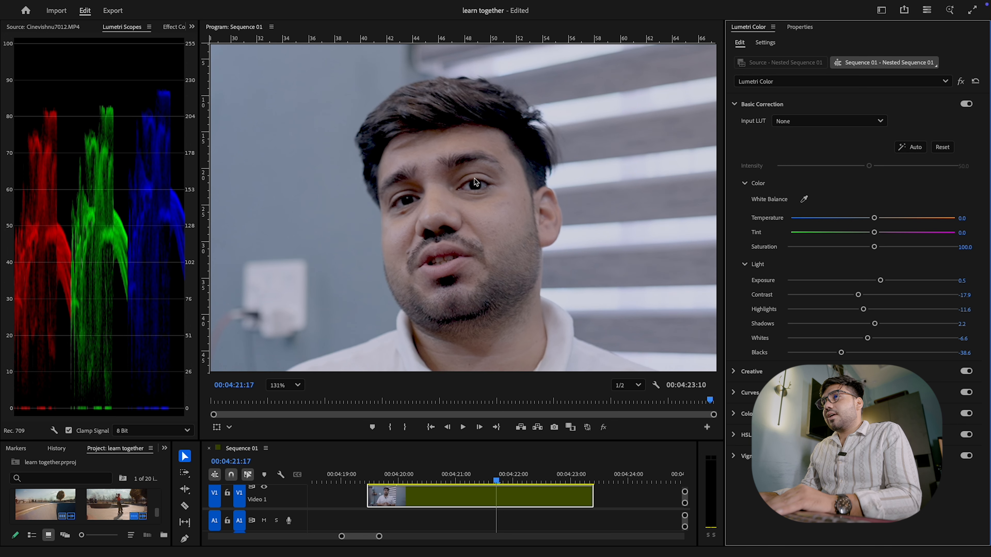
pyautogui.scroll(2, 445, 242)
pyautogui.scroll(2, 444, 242)
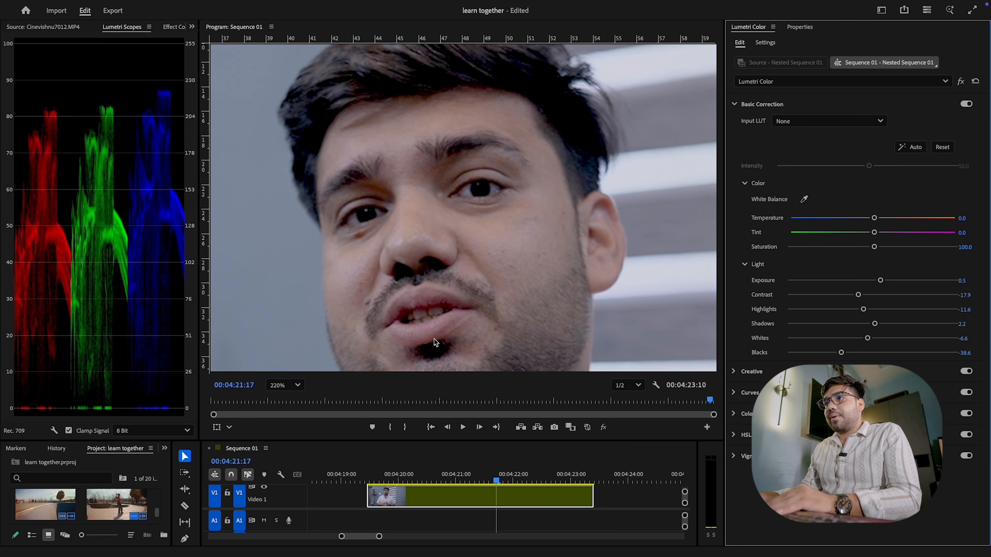
pyautogui.moveTo(847, 354); pyautogui.dragTo(865, 353)
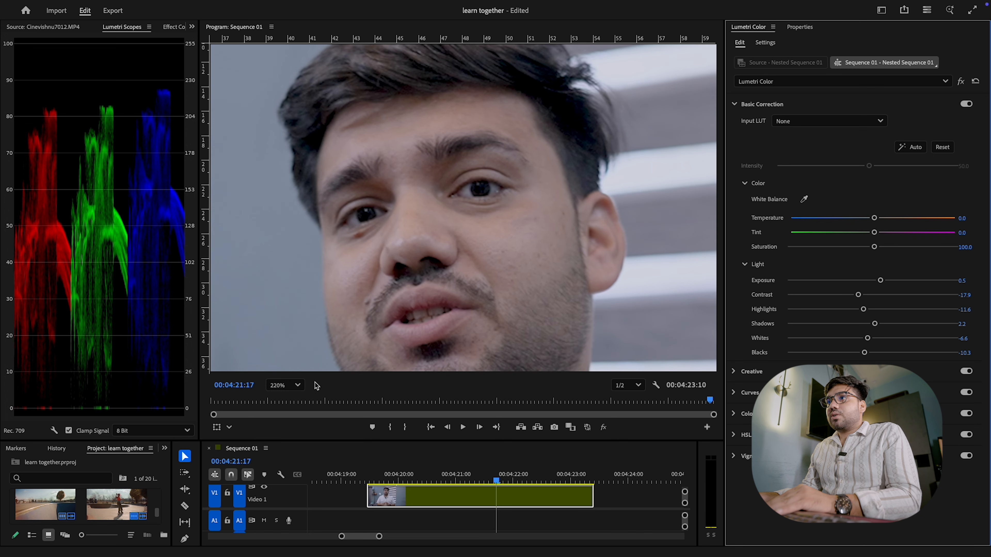
# Set the nested sequence's Blacks to -6.6, and compare the full frame with a close view of the face.
pyautogui.click(297, 386)
pyautogui.click(295, 400)
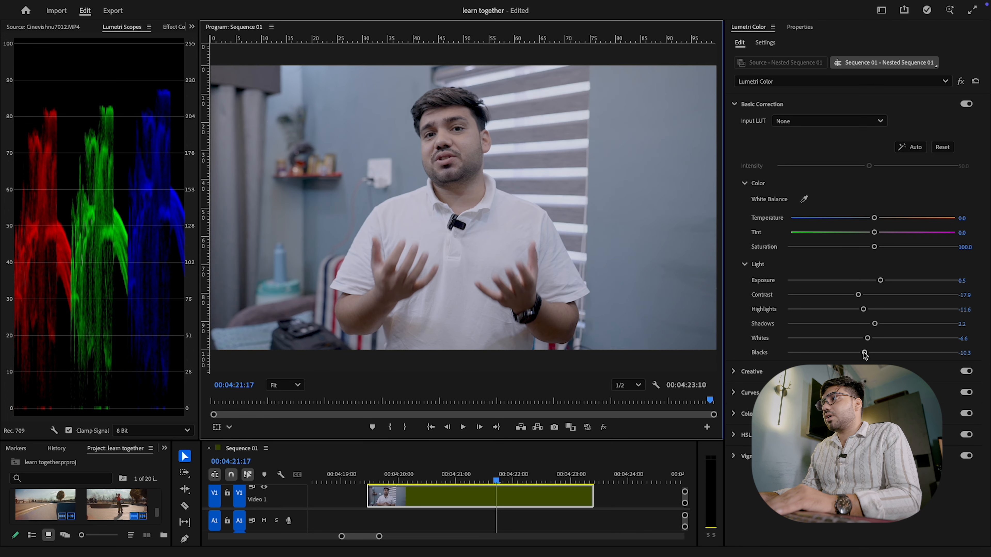
pyautogui.click(969, 352)
pyautogui.click(869, 353)
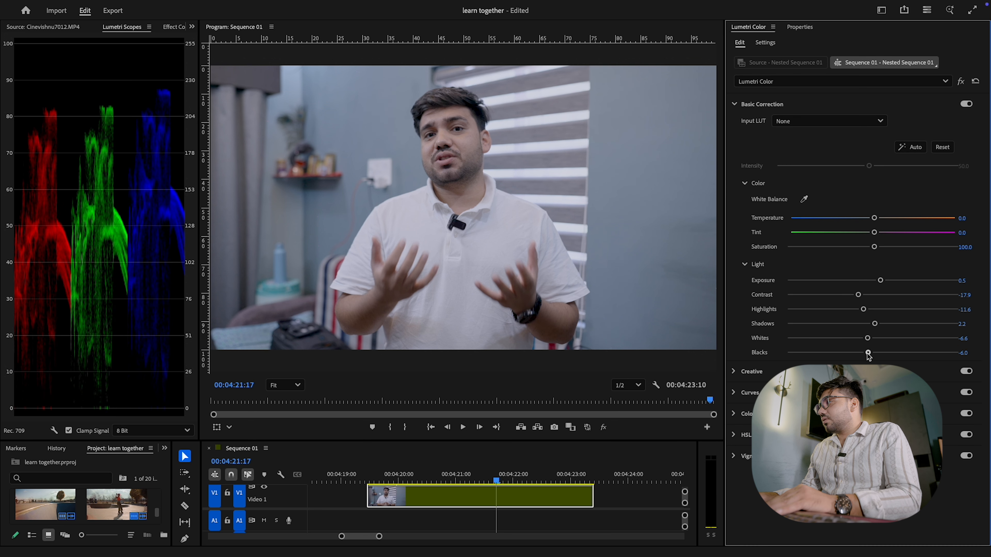
pyautogui.scroll(5, 468, 86)
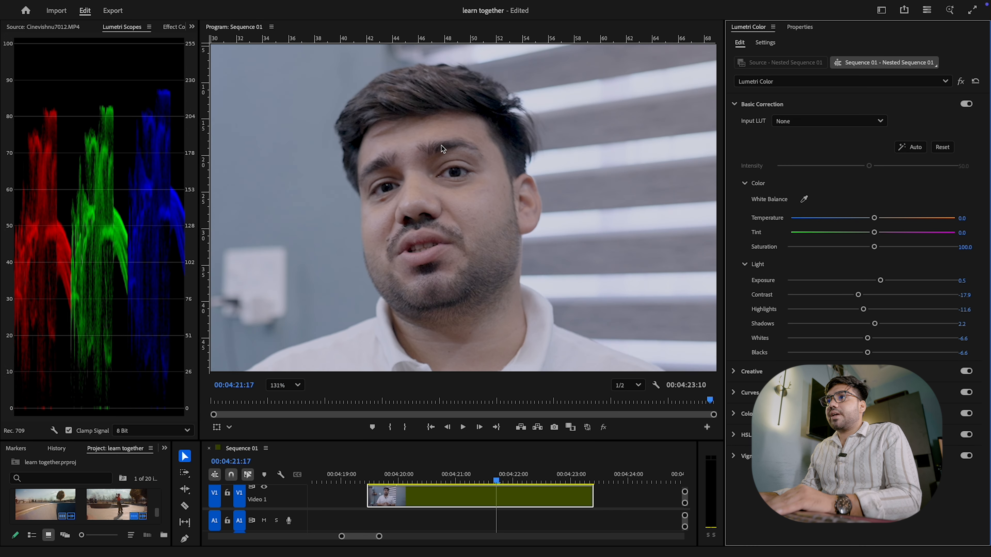
pyautogui.click(284, 386)
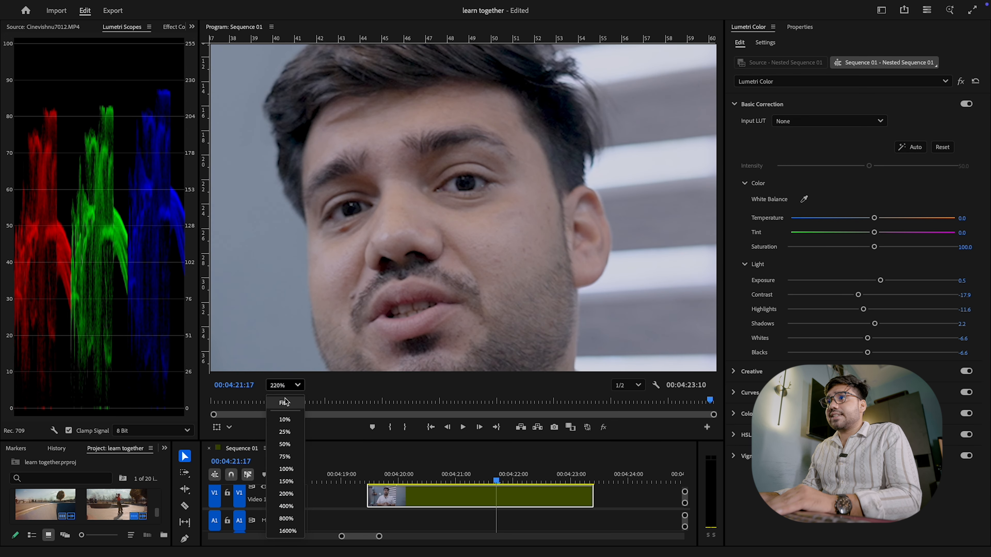
pyautogui.click(285, 398)
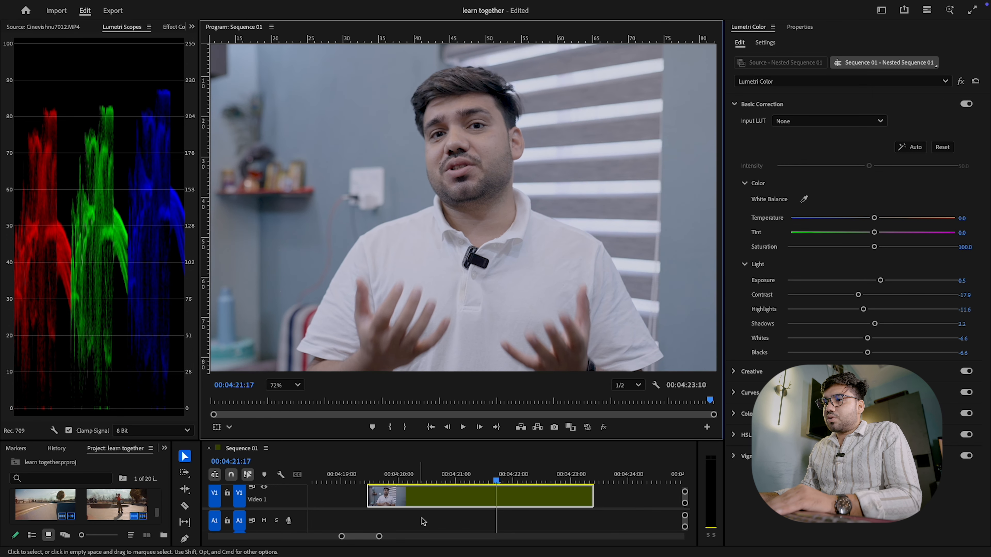
# Set the nested sequence's Contrast to -10.3 and inspect the face and neck up close.
pyautogui.doubleClick(686, 494)
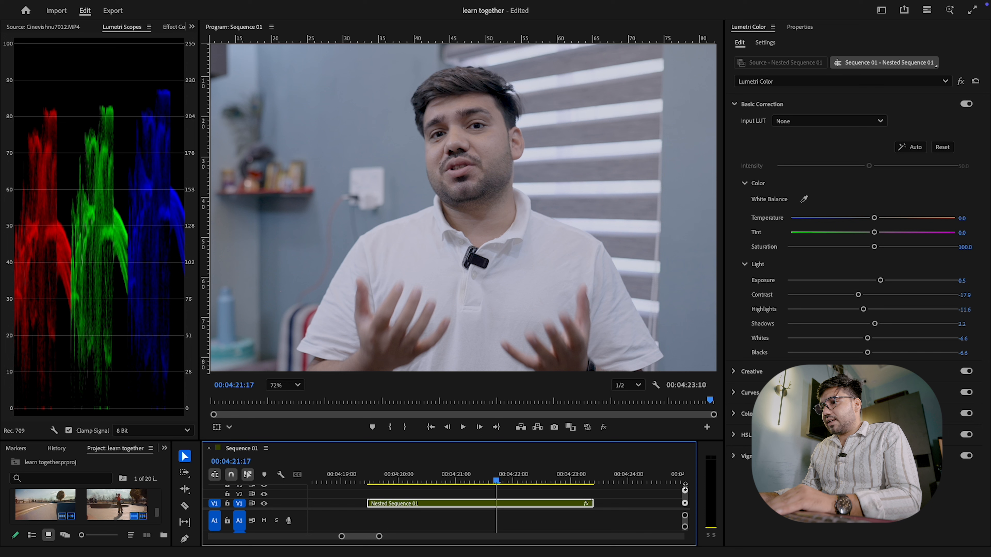
pyautogui.click(476, 504)
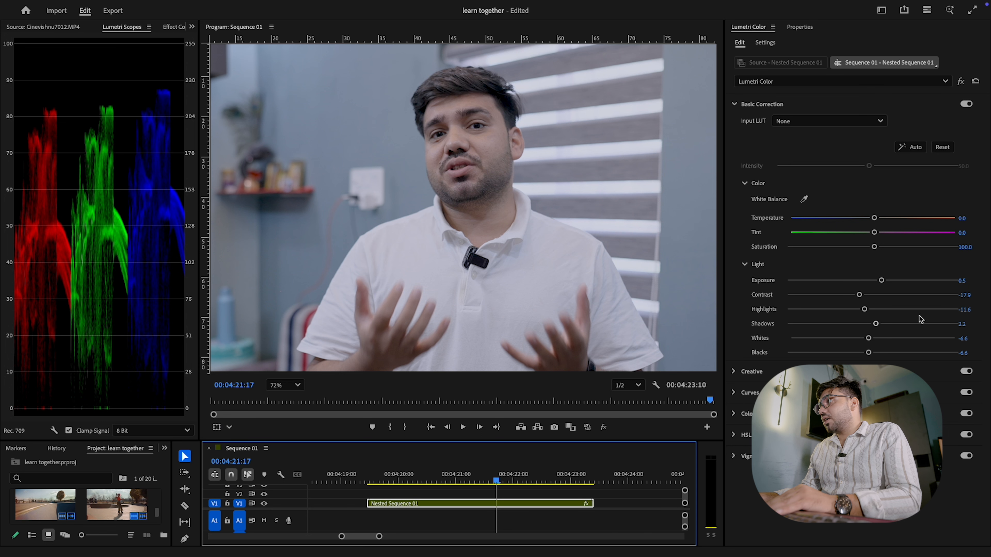
pyautogui.click(865, 294)
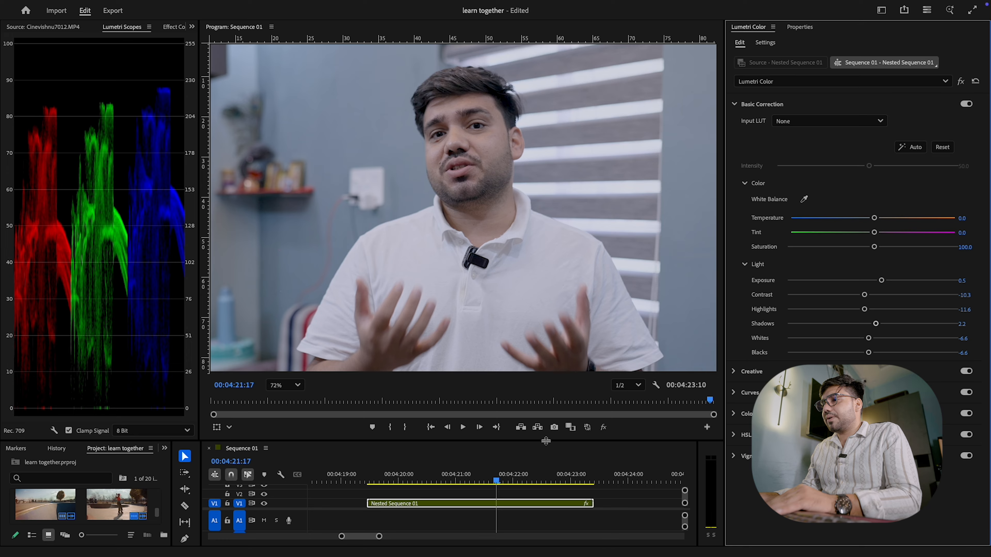
pyautogui.moveTo(545, 440); pyautogui.dragTo(545, 420)
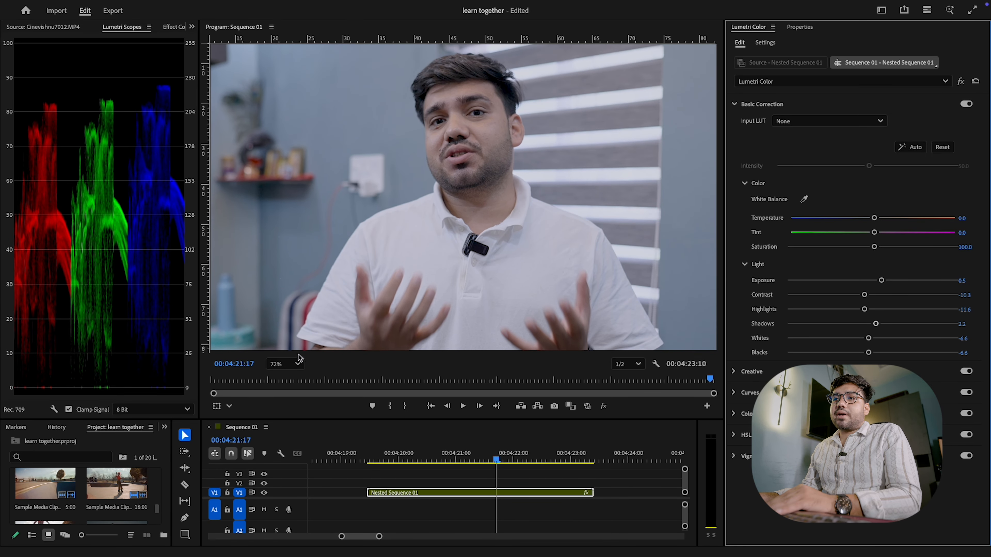
pyautogui.scroll(5, 447, 99)
pyautogui.scroll(-3, 415, 101)
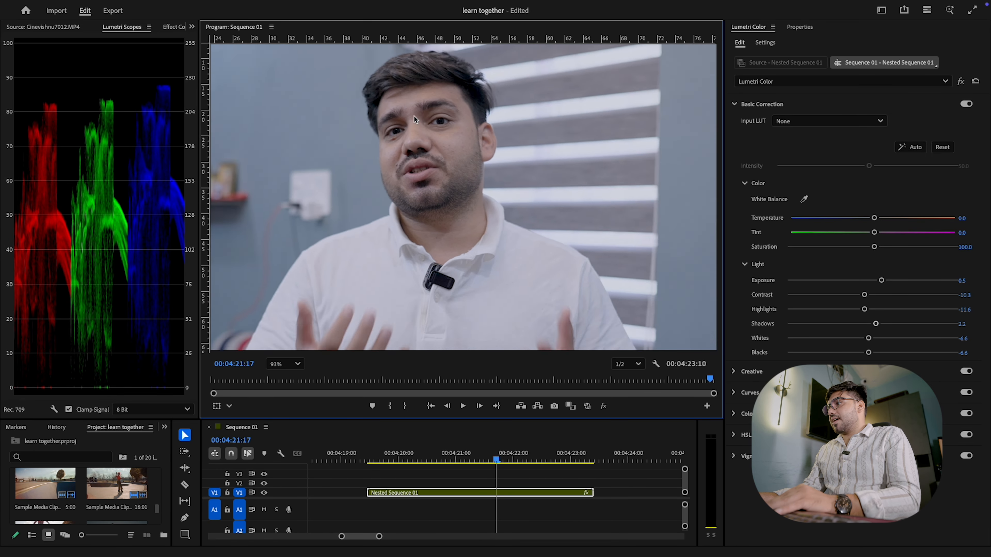
pyautogui.scroll(5, 414, 112)
pyautogui.scroll(-4, 414, 113)
pyautogui.scroll(2, 444, 149)
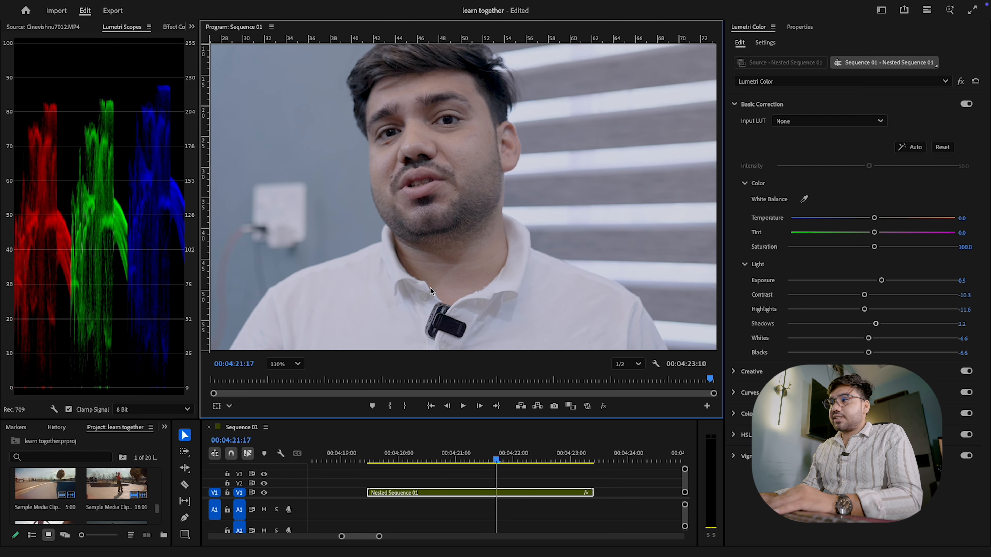
# Give the clip inside the nested sequence a warm cast, and try Auto correction on the nested sequence in Sequence 01.
pyautogui.doubleClick(529, 494)
pyautogui.moveTo(866, 218); pyautogui.dragTo(851, 232)
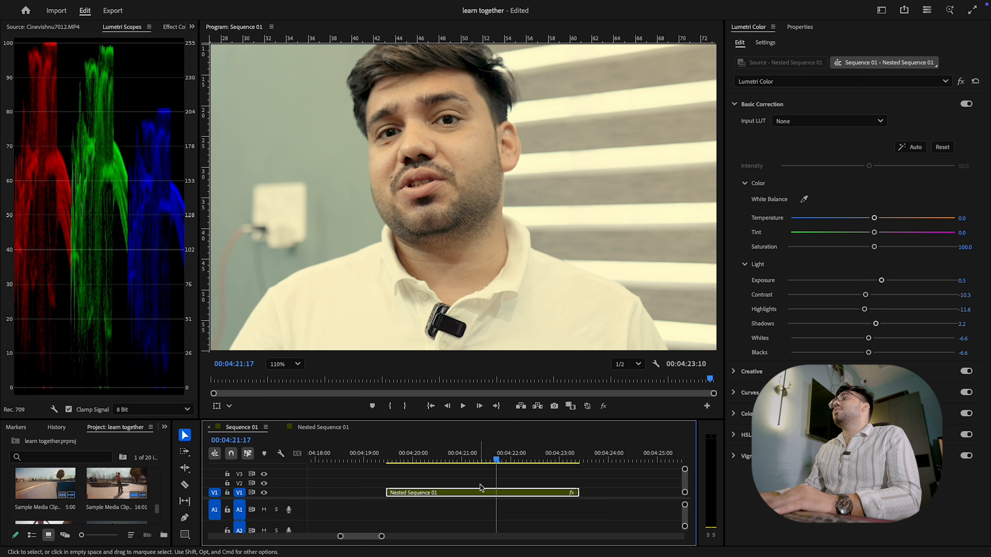
pyautogui.click(913, 148)
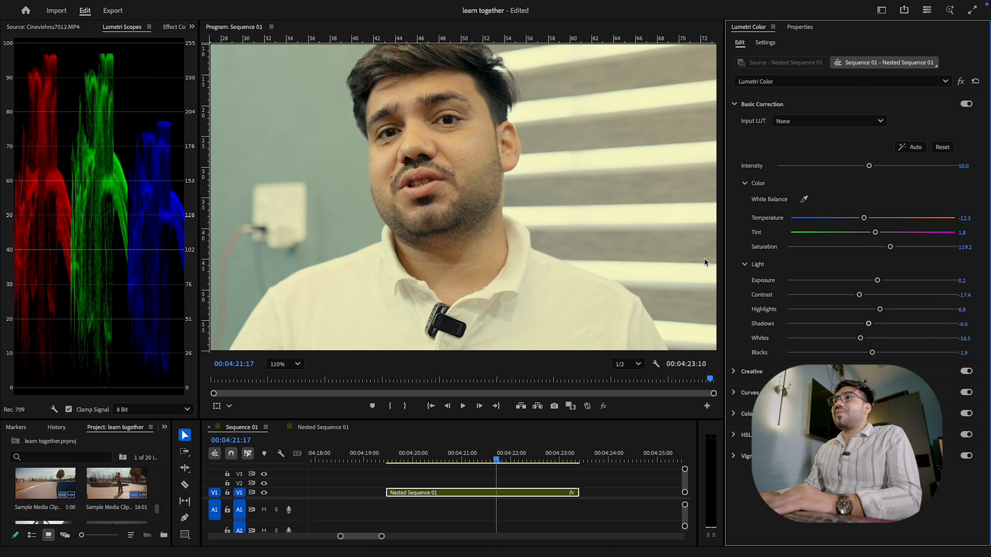
pyautogui.click(298, 364)
pyautogui.click(296, 384)
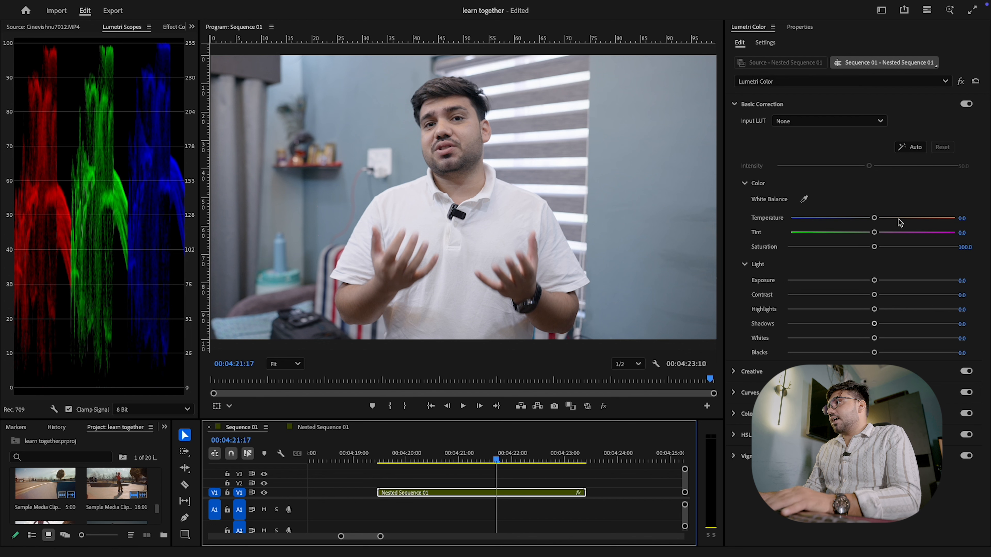
# Set the nested sequence's Temperature to 2.8, and open Nested Sequence 01 with the clip Cinevishnu7012.MP4 selected.
pyautogui.moveTo(875, 219); pyautogui.dragTo(877, 220)
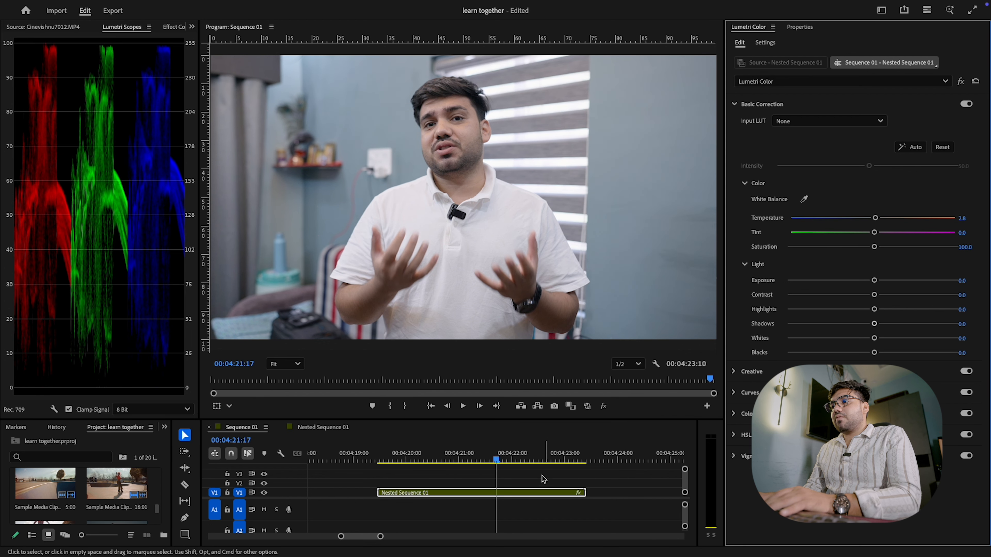
pyautogui.doubleClick(534, 492)
pyautogui.moveTo(238, 538); pyautogui.dragTo(250, 537)
pyautogui.click(567, 484)
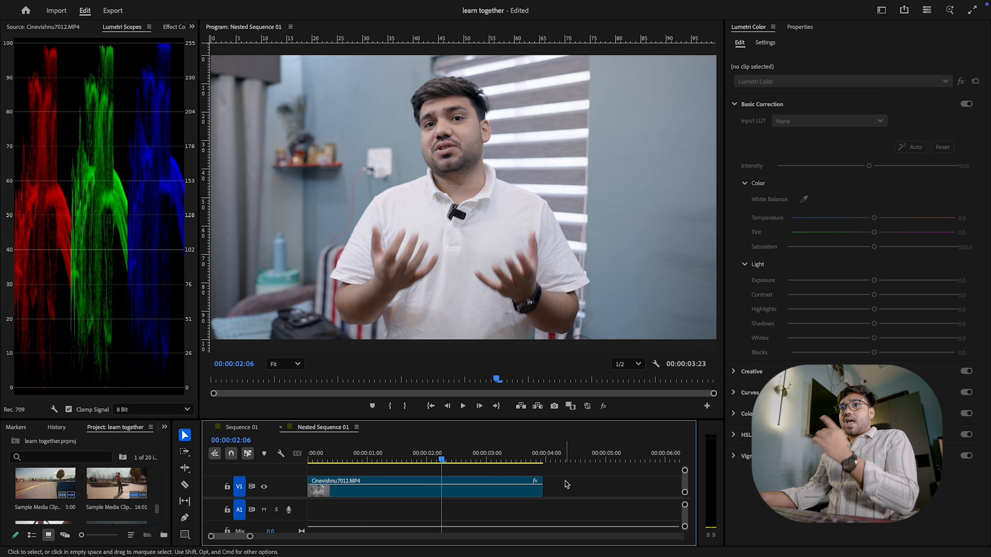
pyautogui.click(496, 493)
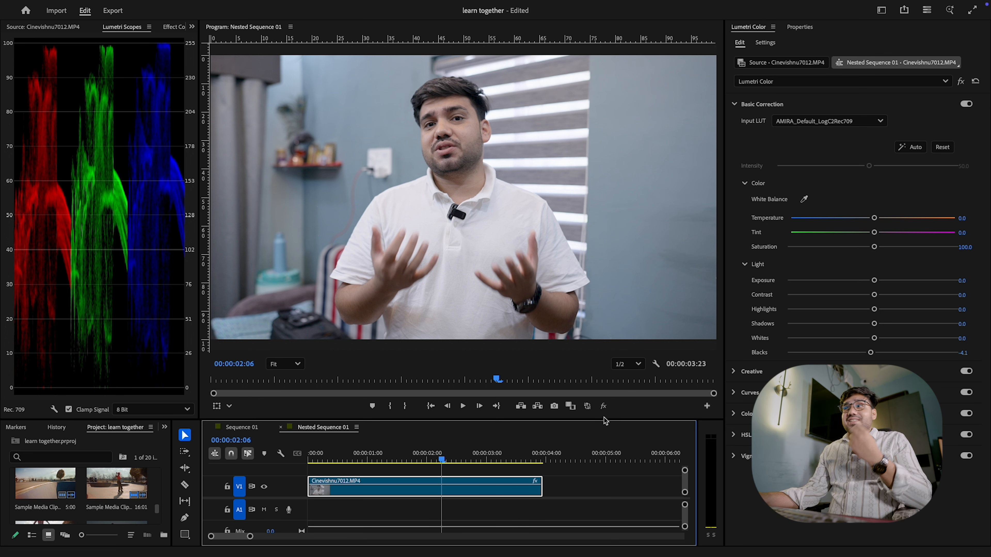
# Try the Creative look Monochrome Kodak 5205 Fuji 3510 (by Adobe) on the clip.
pyautogui.click(734, 372)
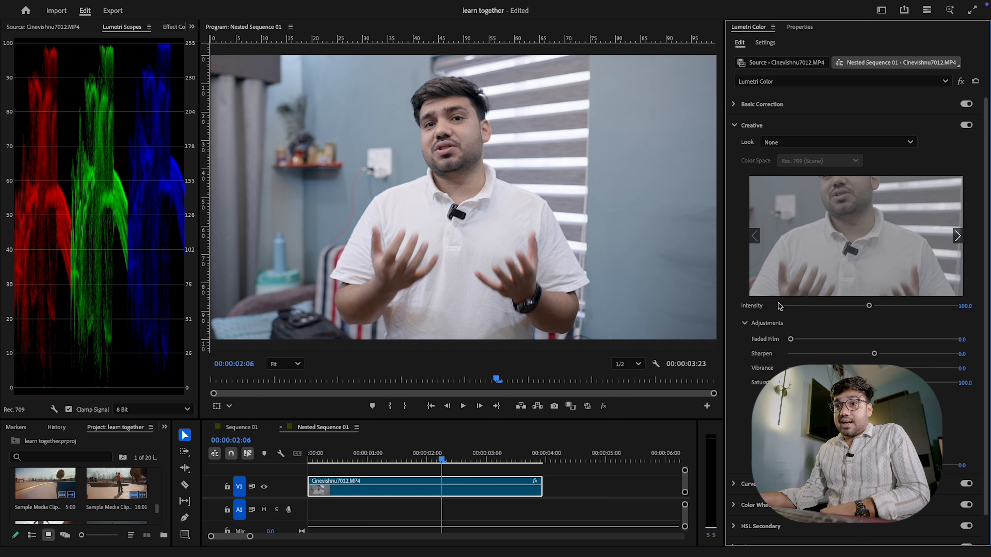
pyautogui.click(810, 108)
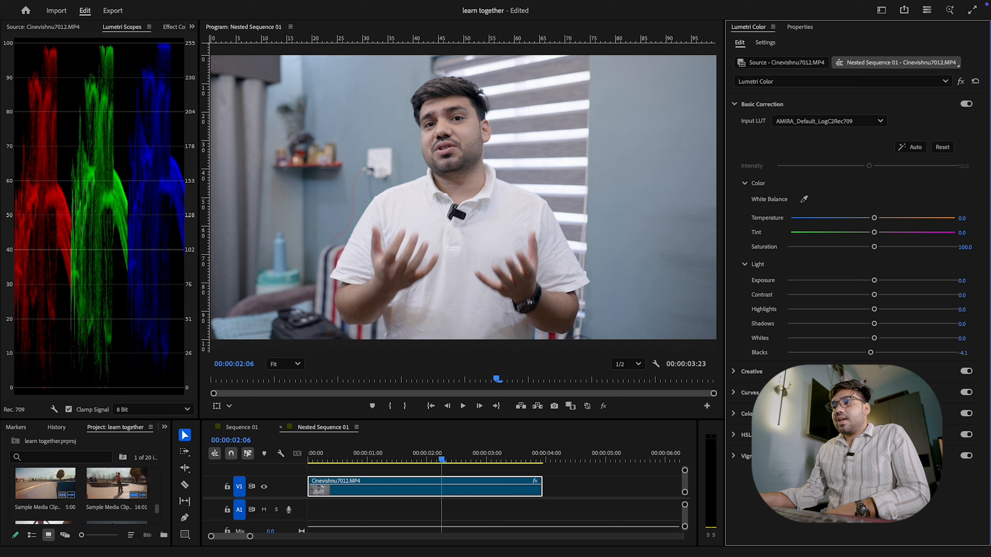
pyautogui.click(752, 371)
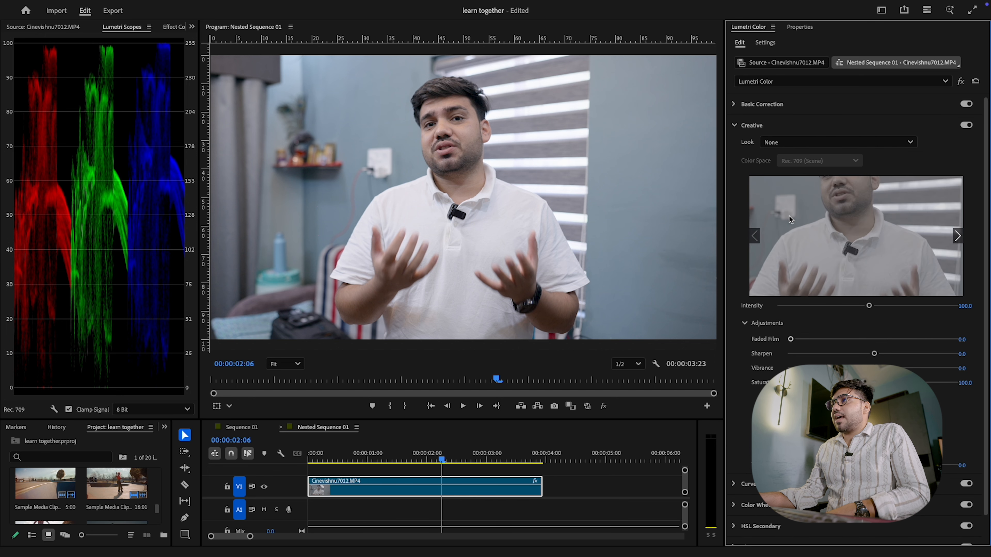
pyautogui.click(767, 143)
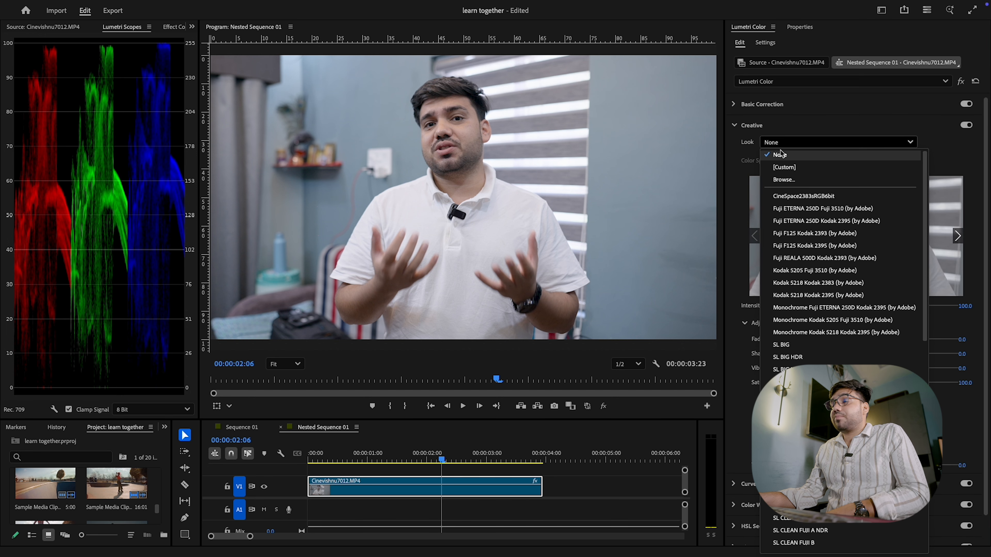
pyautogui.click(799, 321)
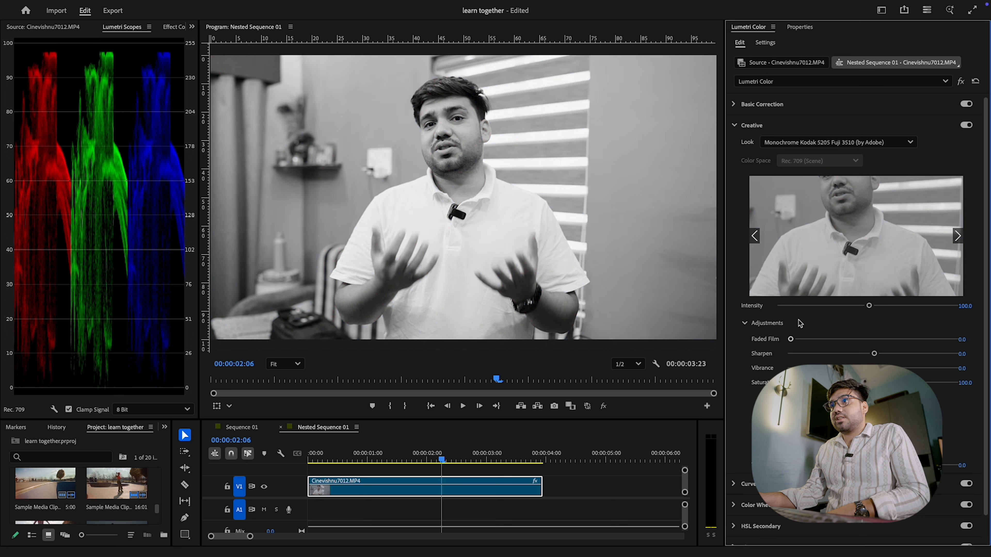
# Try the SL BIG LDR look on the clip with its Intensity lowered to 26.5.
pyautogui.click(803, 143)
pyautogui.click(811, 205)
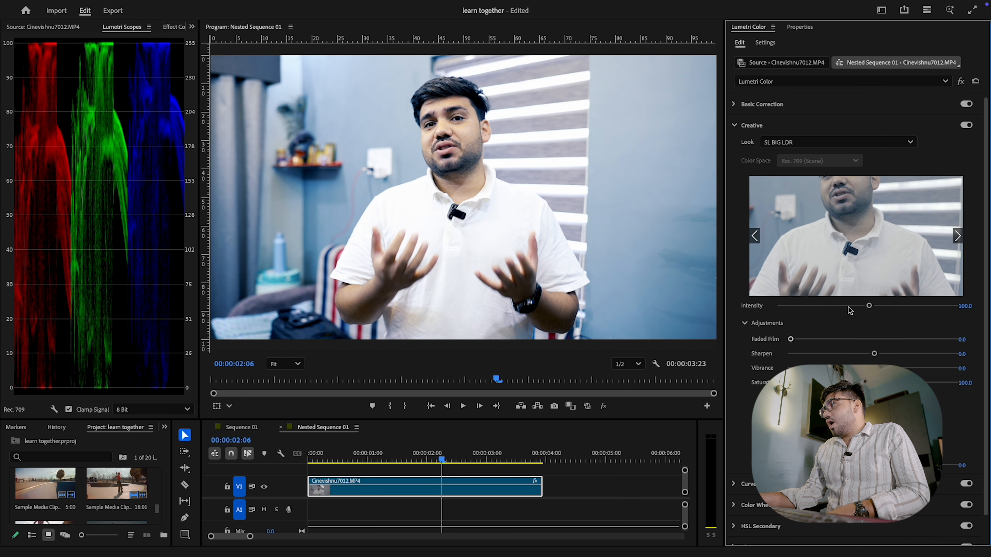
pyautogui.moveTo(868, 308); pyautogui.dragTo(803, 309)
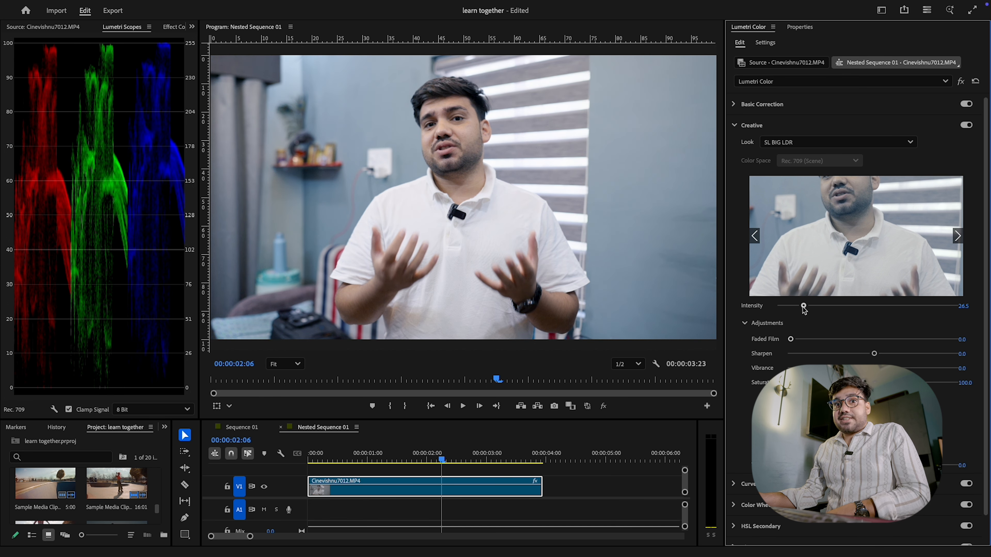
# Apply the SL CLEAN KODAK C look to the clip and set its Intensity to 47.8.
pyautogui.click(812, 104)
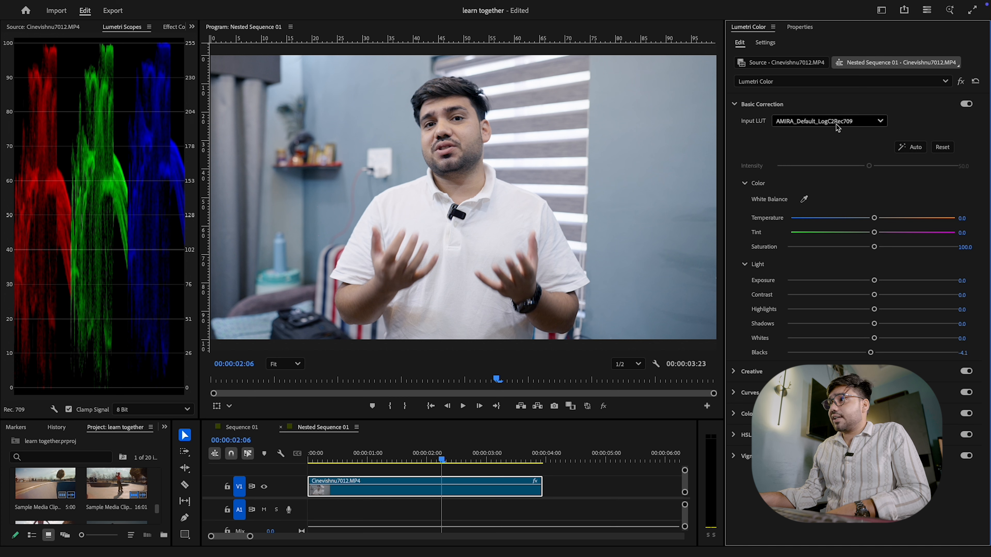
pyautogui.click(751, 371)
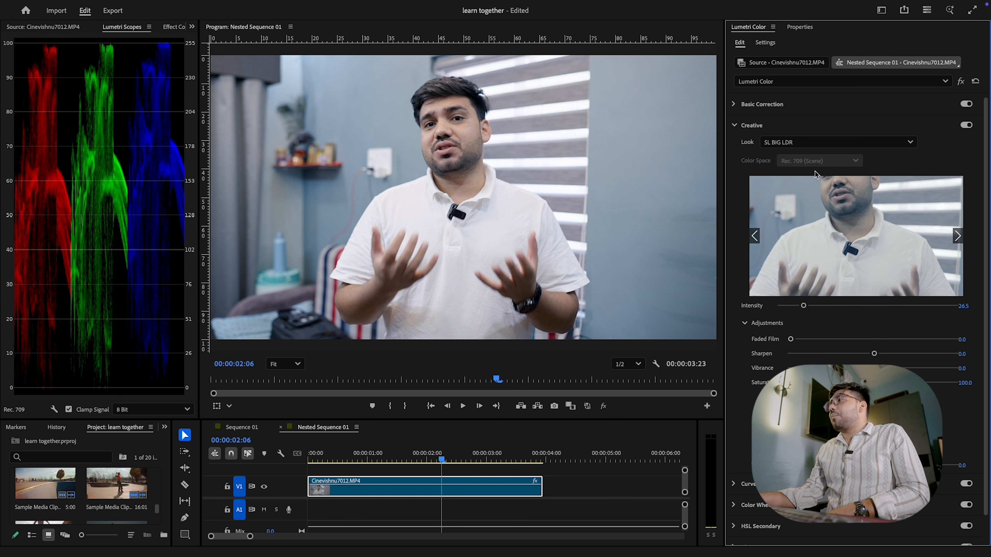
pyautogui.click(816, 143)
pyautogui.scroll(-3, 799, 292)
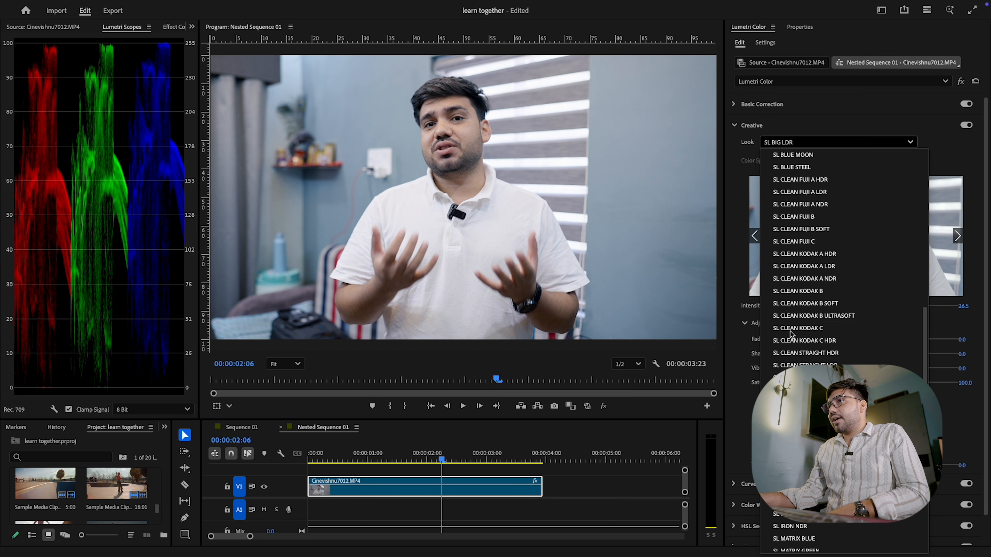
pyautogui.click(794, 339)
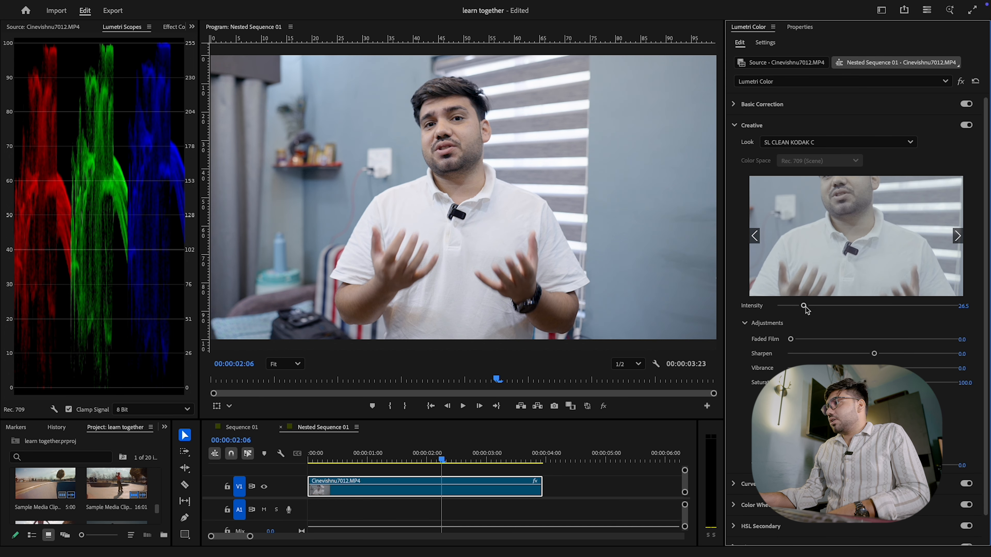
pyautogui.moveTo(806, 307); pyautogui.dragTo(822, 307)
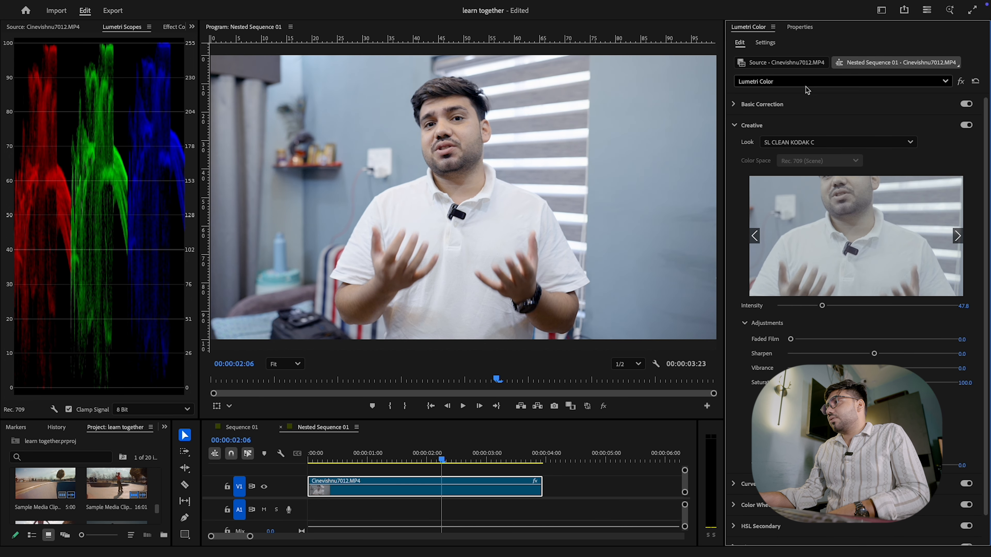
# Lower the clip's Basic Correction Highlights to -27.9 and Whites to -36.7, and enlarge the timeline area.
pyautogui.click(810, 104)
pyautogui.click(855, 310)
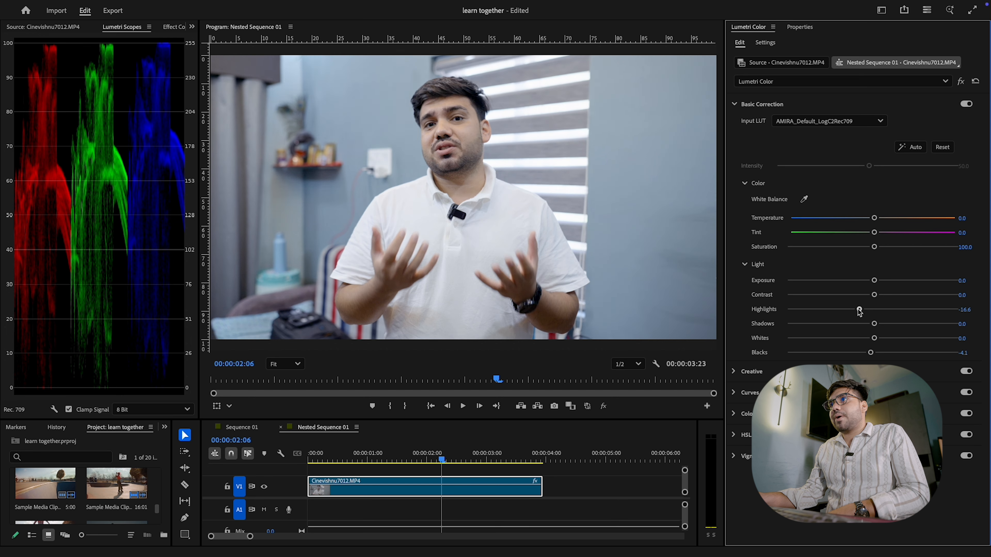
pyautogui.moveTo(864, 339); pyautogui.dragTo(843, 339)
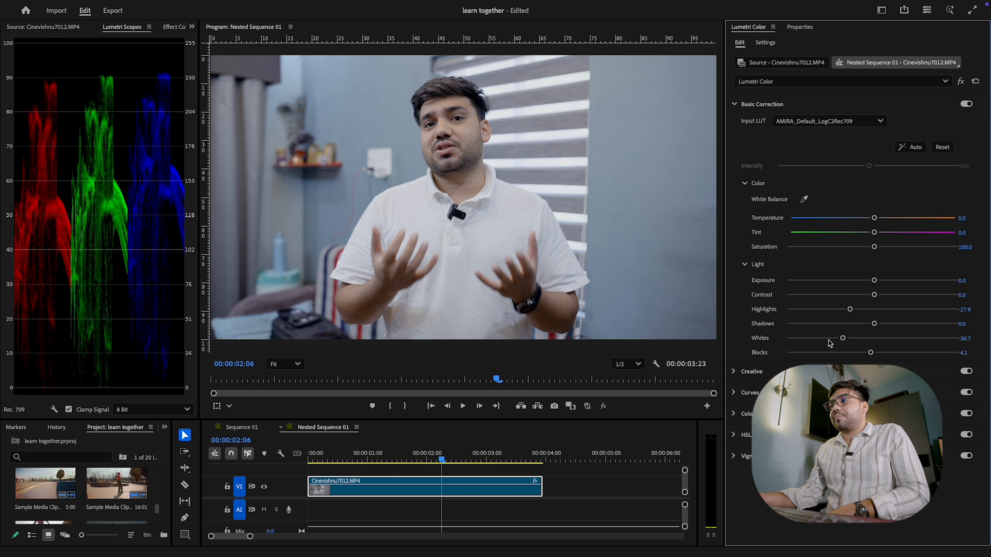
pyautogui.moveTo(587, 419); pyautogui.dragTo(587, 394)
# Try Faded Film at 100 in the clip's Creative adjustments, and reset it to 0.
pyautogui.click(752, 371)
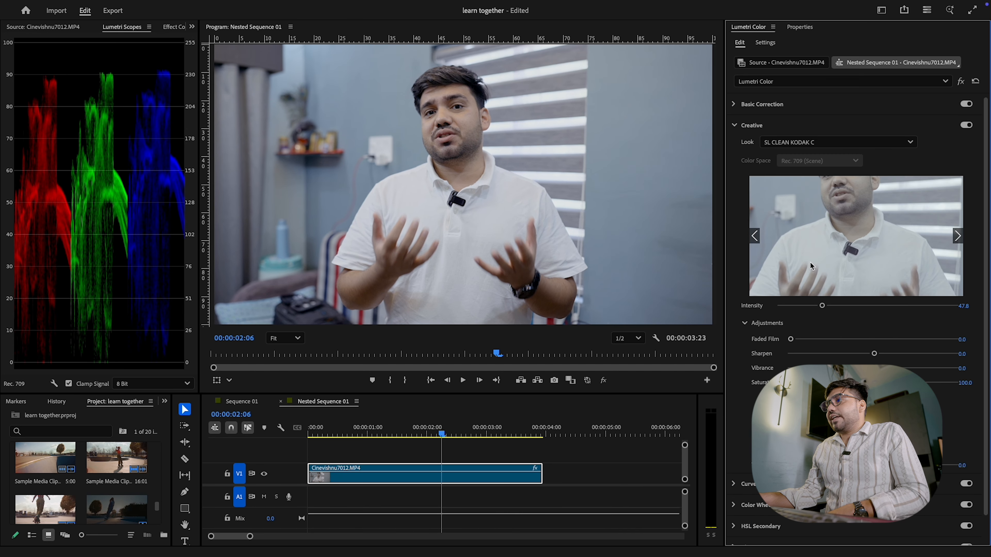
pyautogui.scroll(-2, 830, 328)
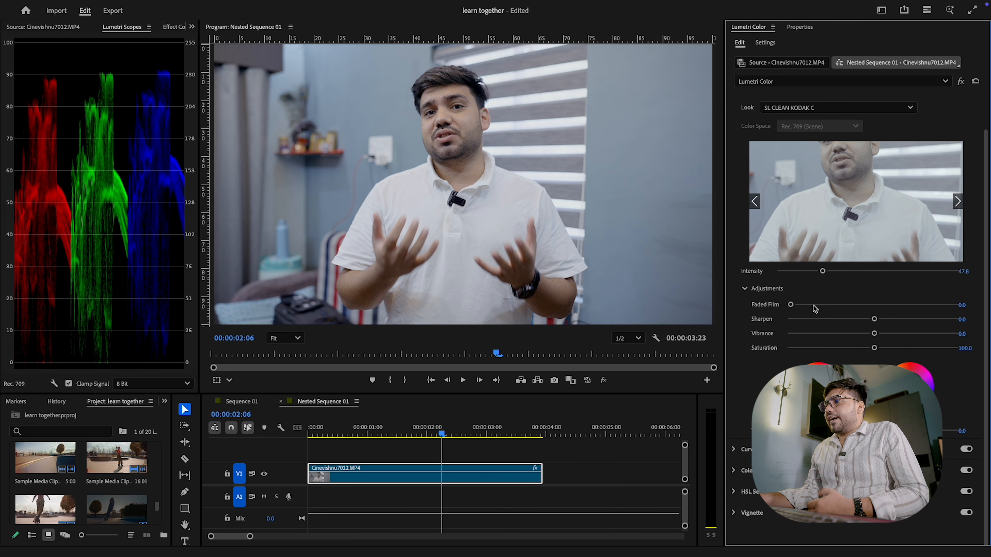
pyautogui.moveTo(795, 306); pyautogui.dragTo(968, 297)
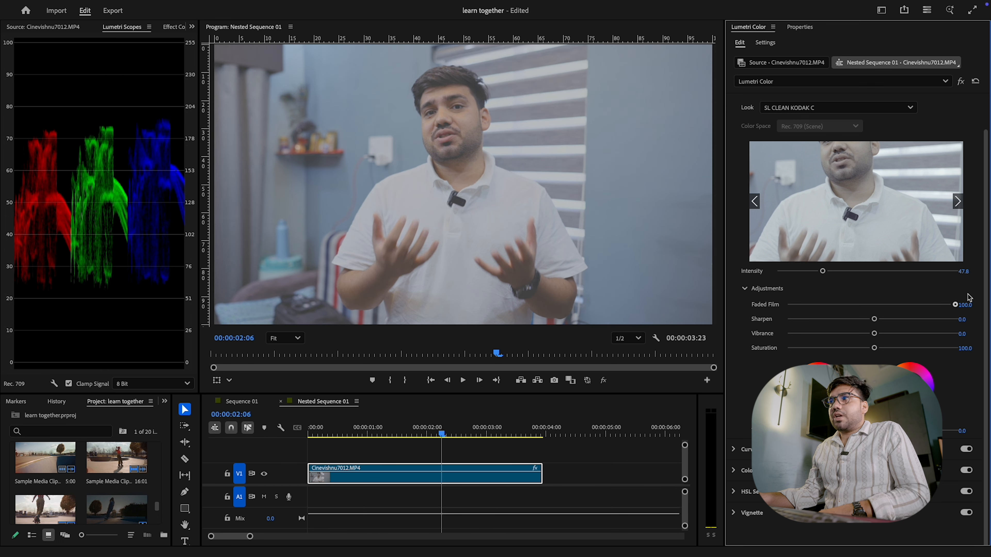
pyautogui.doubleClick(952, 305)
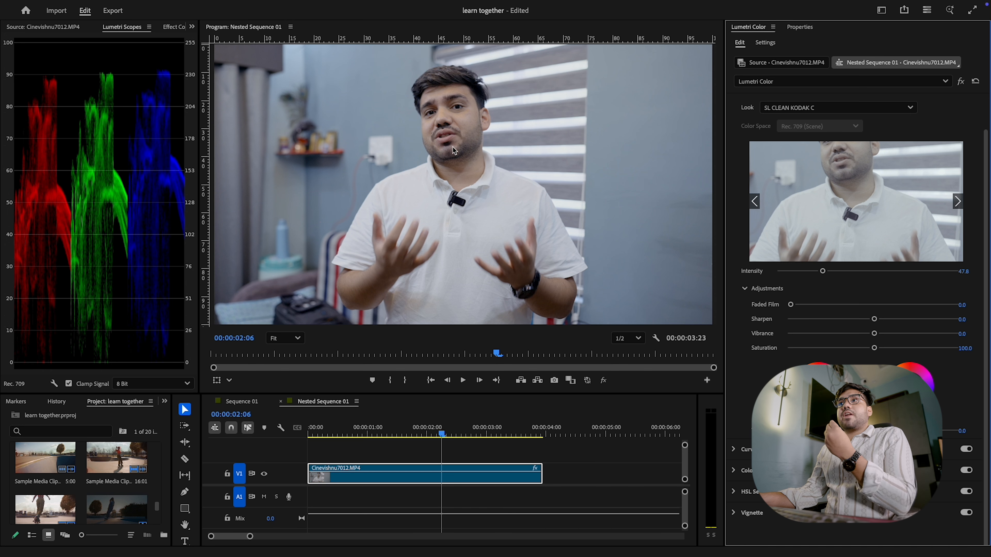
# Try the clip's Creative Sharpen at 64.9 while inspecting the face up close.
pyautogui.scroll(5, 464, 93)
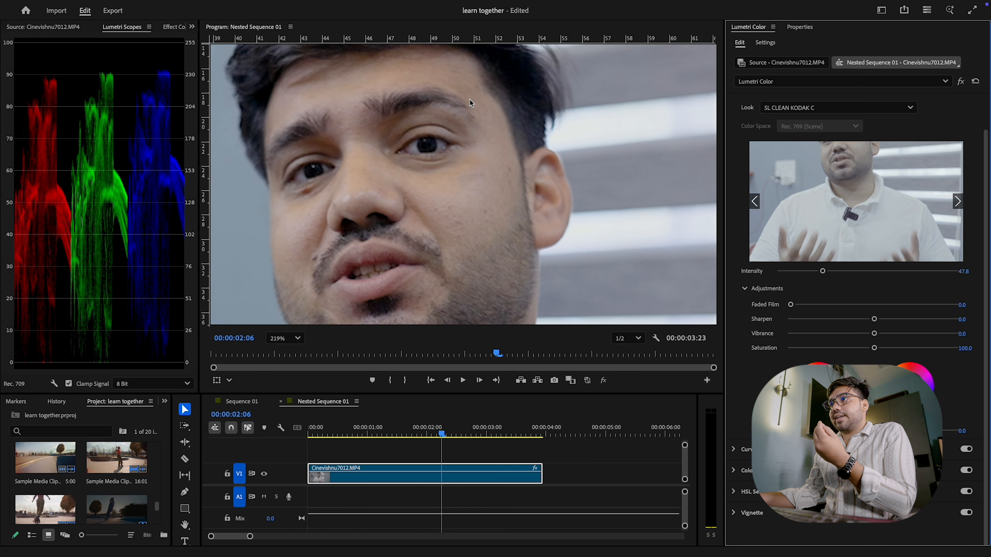
pyautogui.scroll(1, 467, 192)
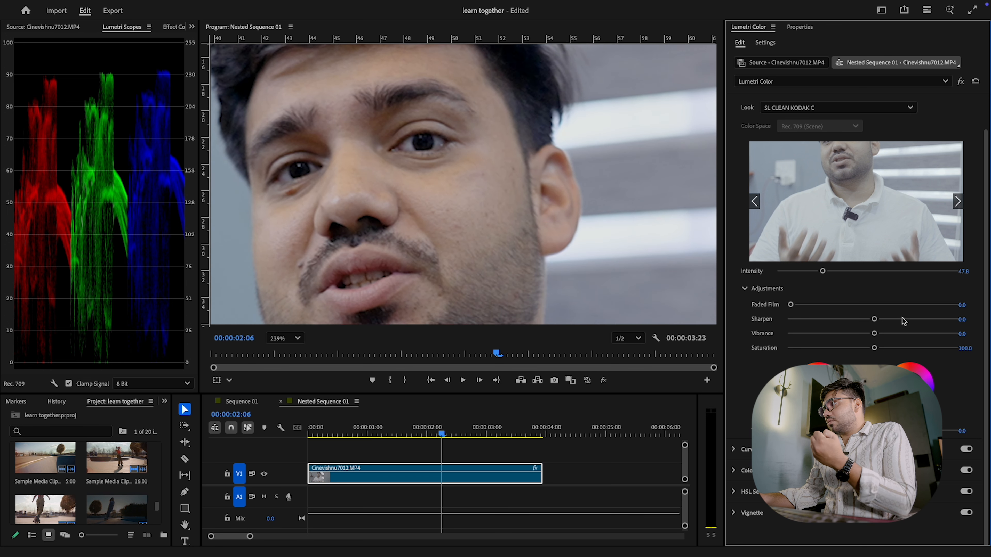
pyautogui.moveTo(901, 320); pyautogui.dragTo(926, 319)
pyautogui.scroll(2, 482, 193)
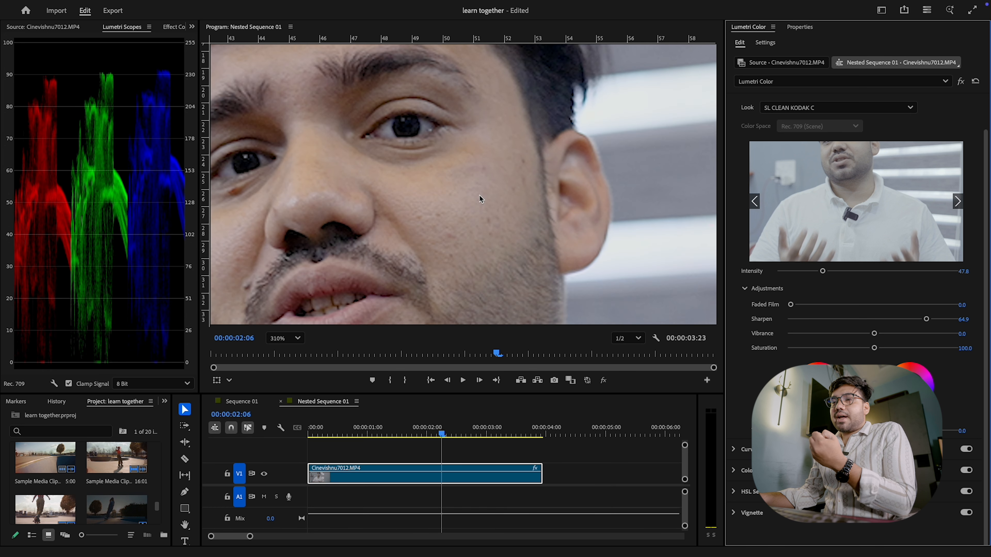
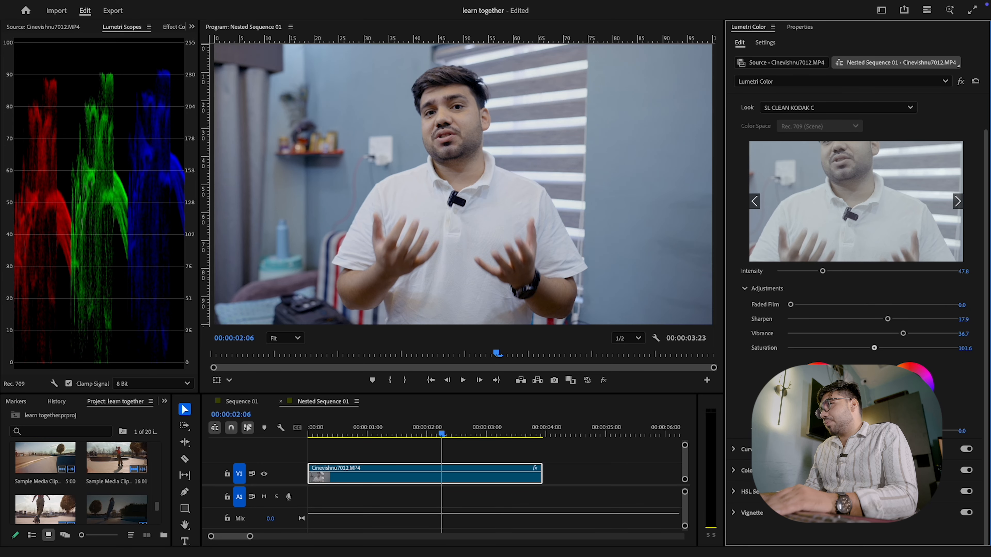
# Try stronger Saturation and a Vibrance of 100 in the clip's Creative adjustments, and reset Vibrance to 0.
pyautogui.moveTo(879, 349); pyautogui.dragTo(914, 351)
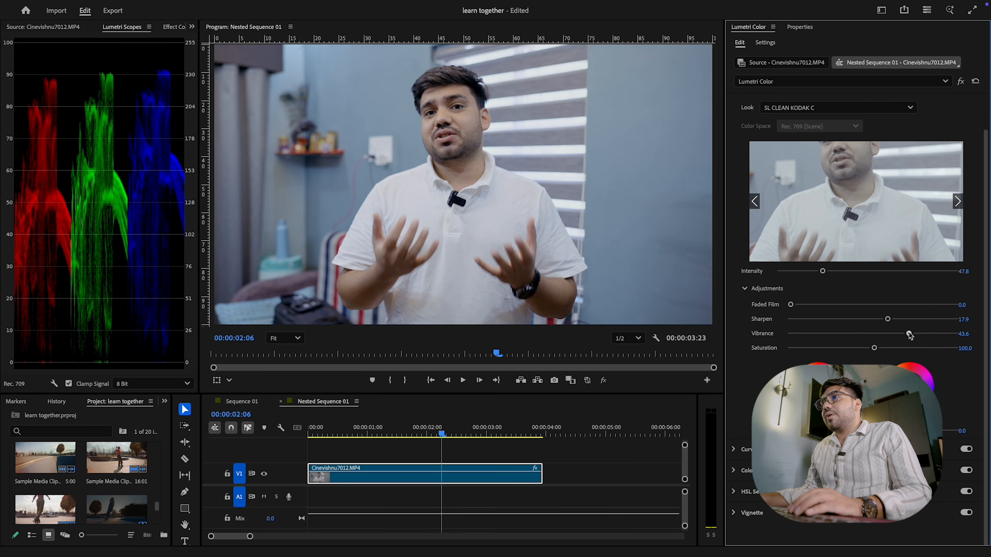
pyautogui.click(956, 332)
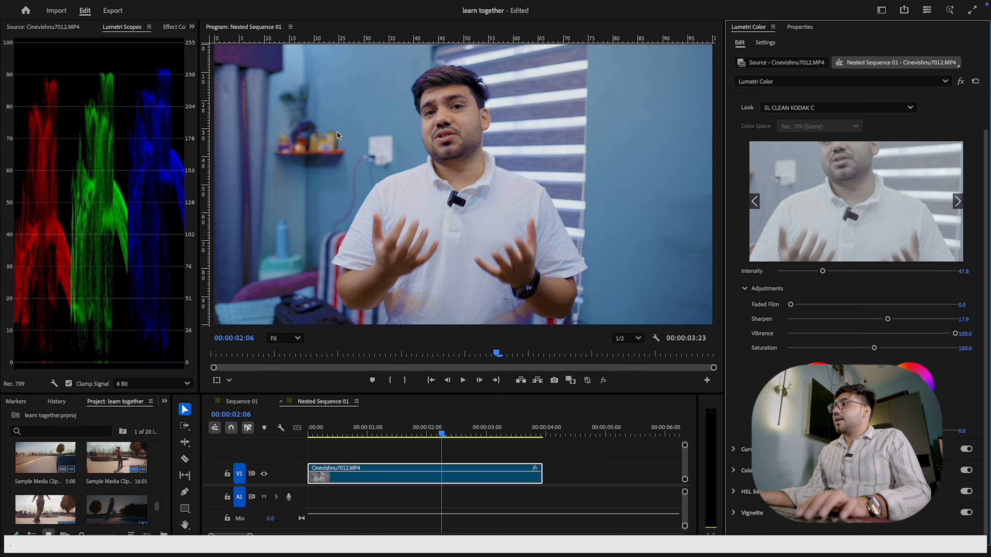
pyautogui.click(965, 334)
pyautogui.write('0')
pyautogui.press('Return')
pyautogui.click(967, 349)
pyautogui.click(864, 362)
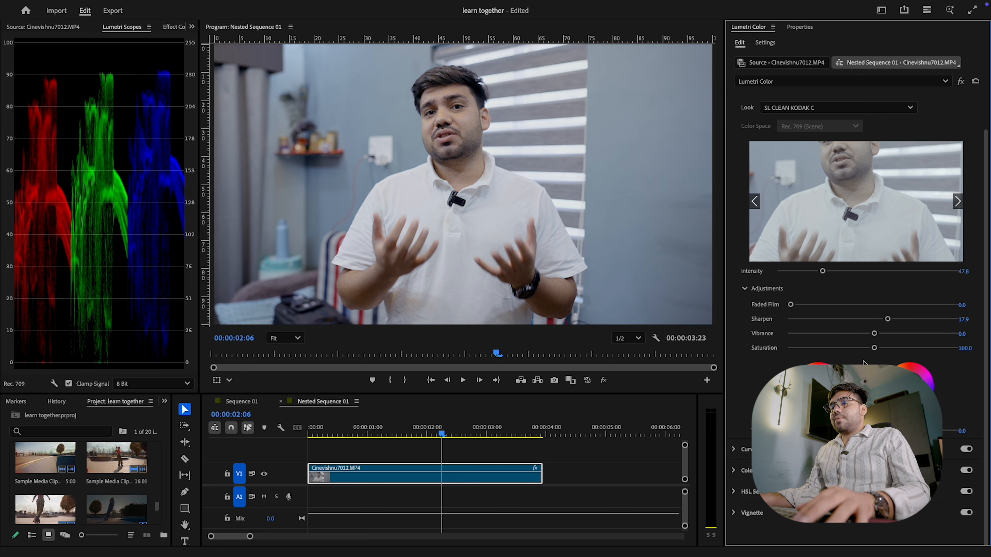
# Set the clip's Creative Vibrance to 10.3 and Saturation to 120.
pyautogui.moveTo(875, 333); pyautogui.dragTo(879, 348)
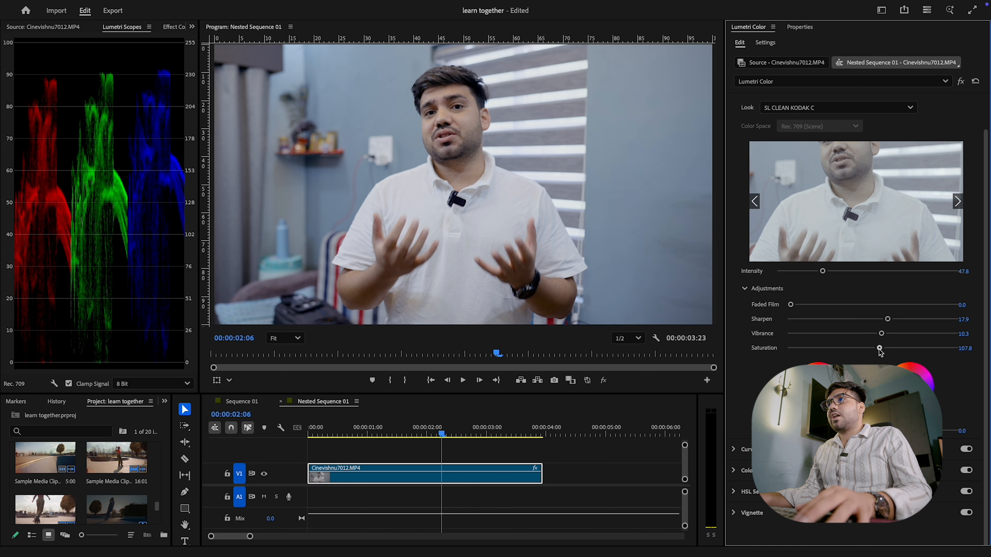
pyautogui.click(964, 348)
pyautogui.write('120')
pyautogui.press('Return')
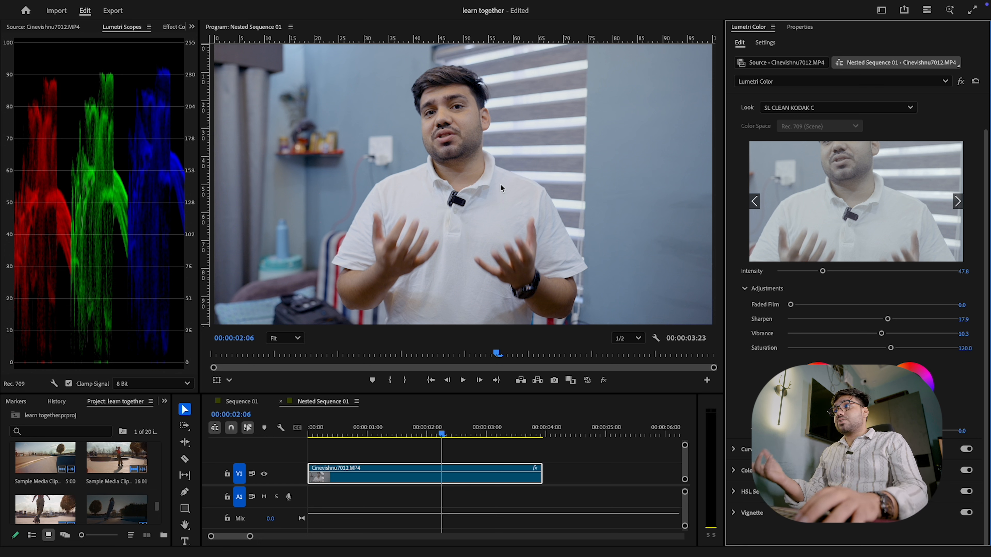
# Try the Creative Saturation at 100, compare the skin up close, and undo the change.
pyautogui.scroll(1, 839, 206)
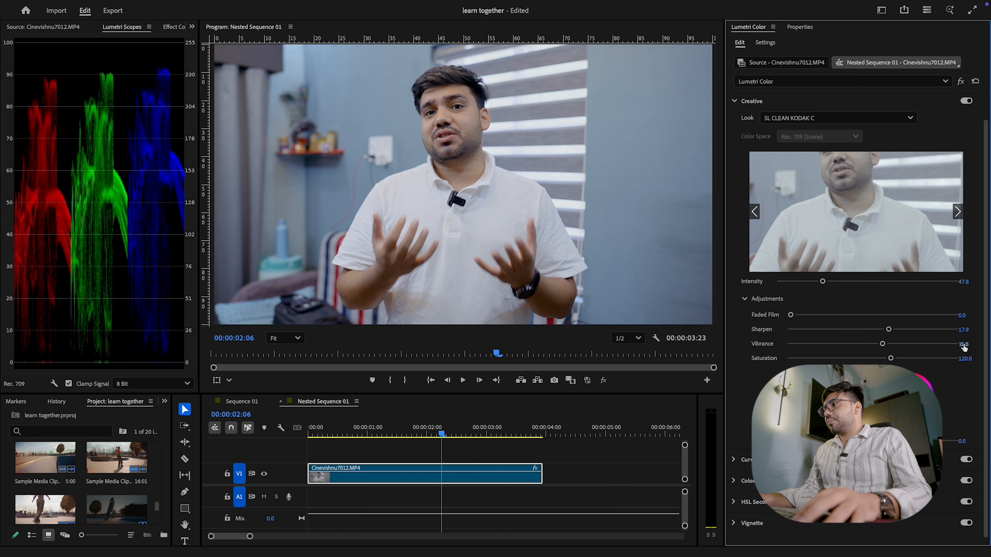
pyautogui.click(970, 359)
pyautogui.write('100')
pyautogui.press('Return')
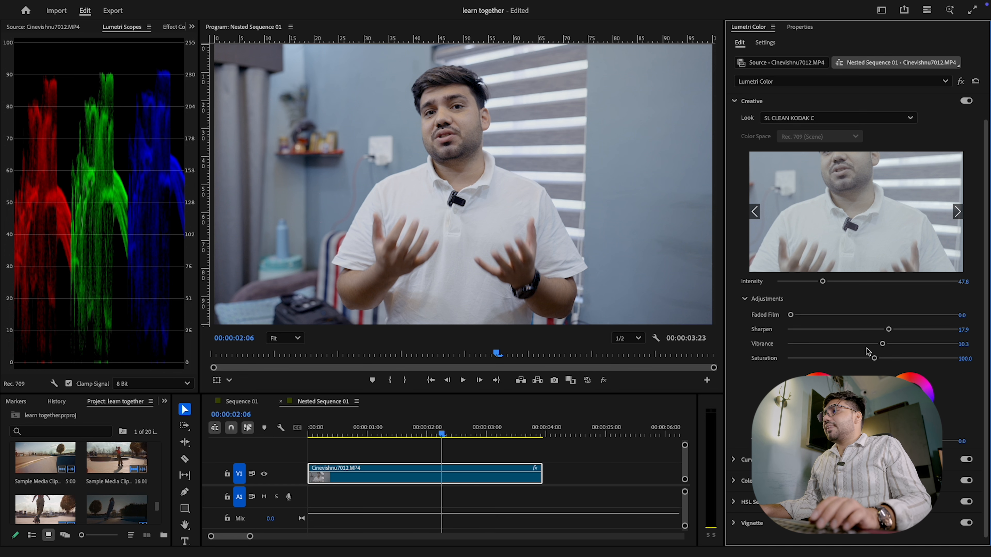
pyautogui.scroll(4, 455, 111)
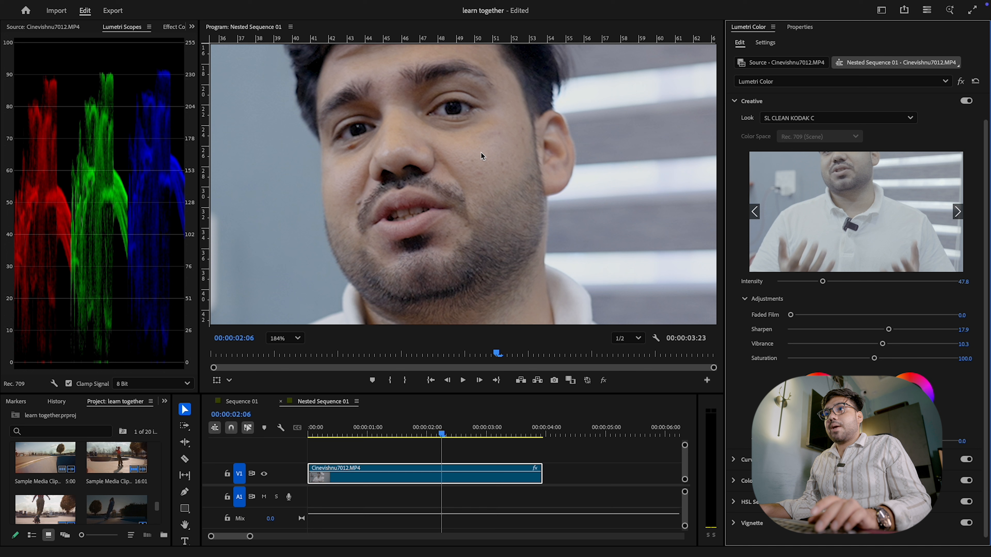
pyautogui.press('super+z')
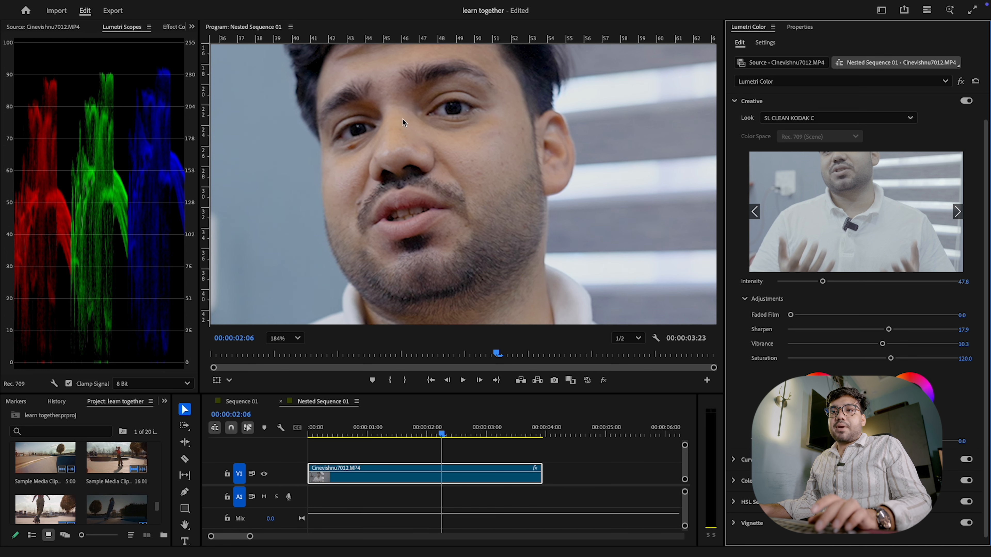
pyautogui.click(291, 339)
pyautogui.click(283, 359)
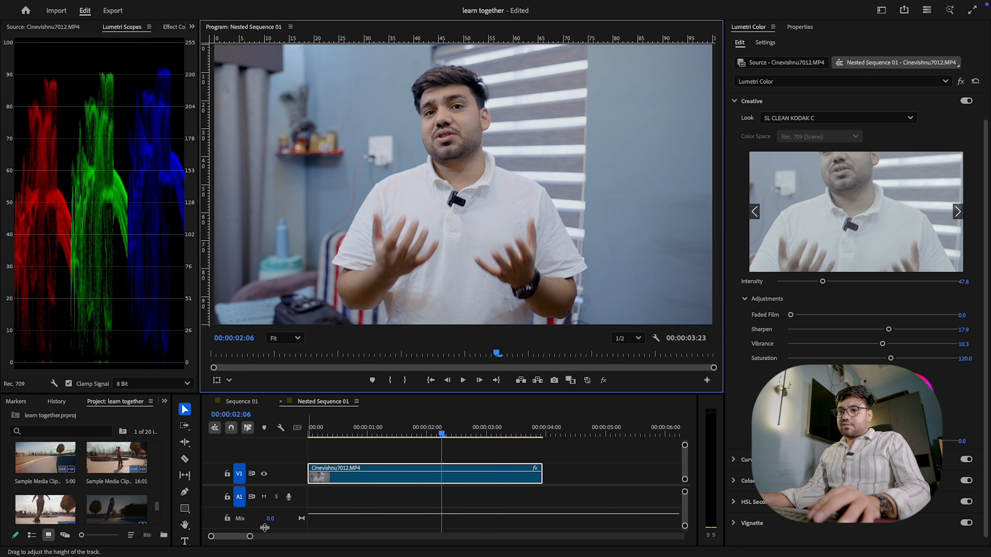
# Try a slight green-blue Shadow Tint on the clip and inspect its effect on the hair up close.
pyautogui.moveTo(251, 538); pyautogui.dragTo(254, 536)
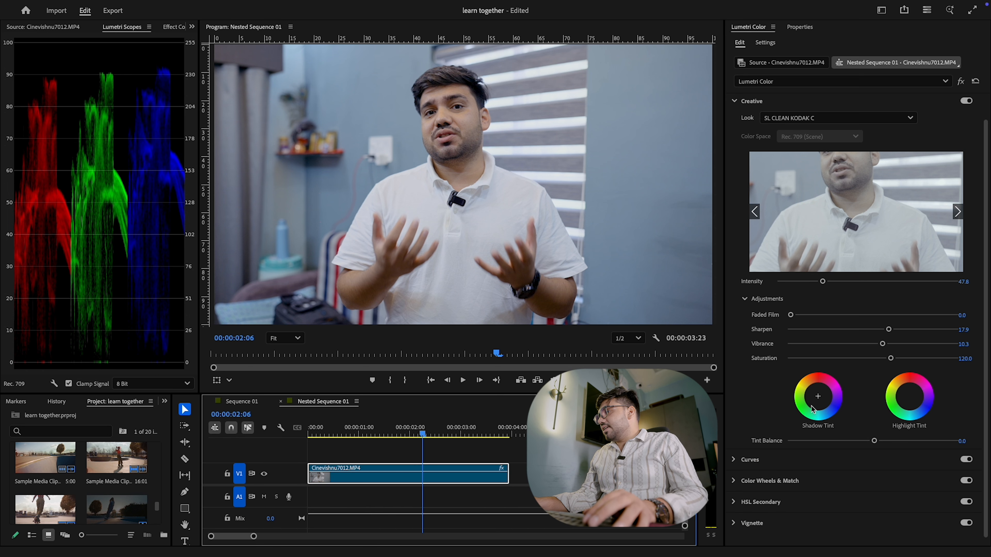
pyautogui.scroll(-1, 792, 410)
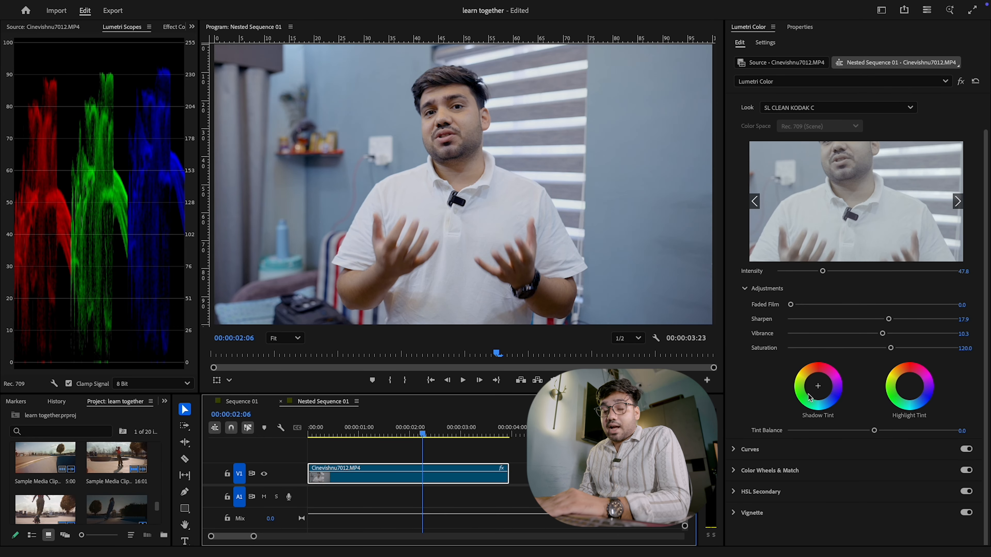
pyautogui.click(820, 389)
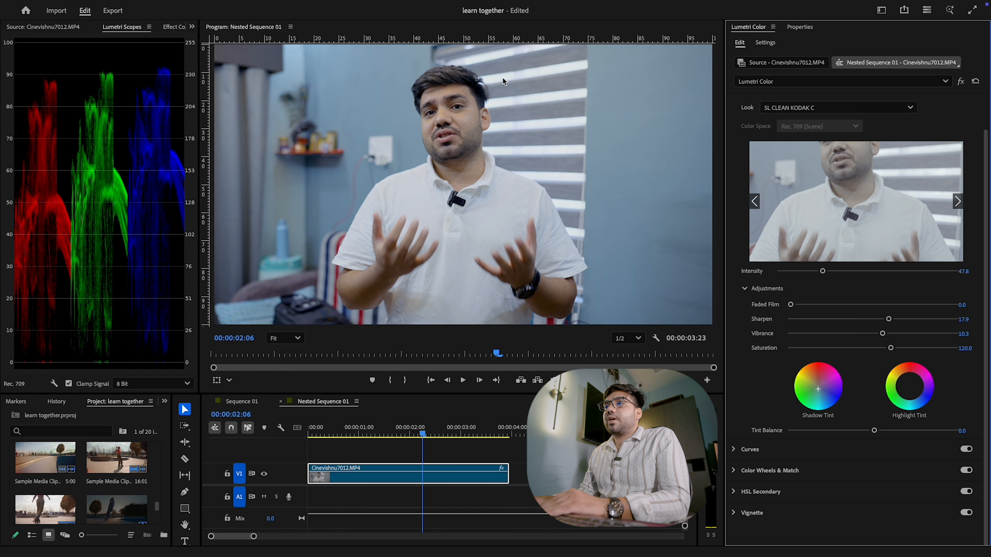
pyautogui.scroll(6, 455, 57)
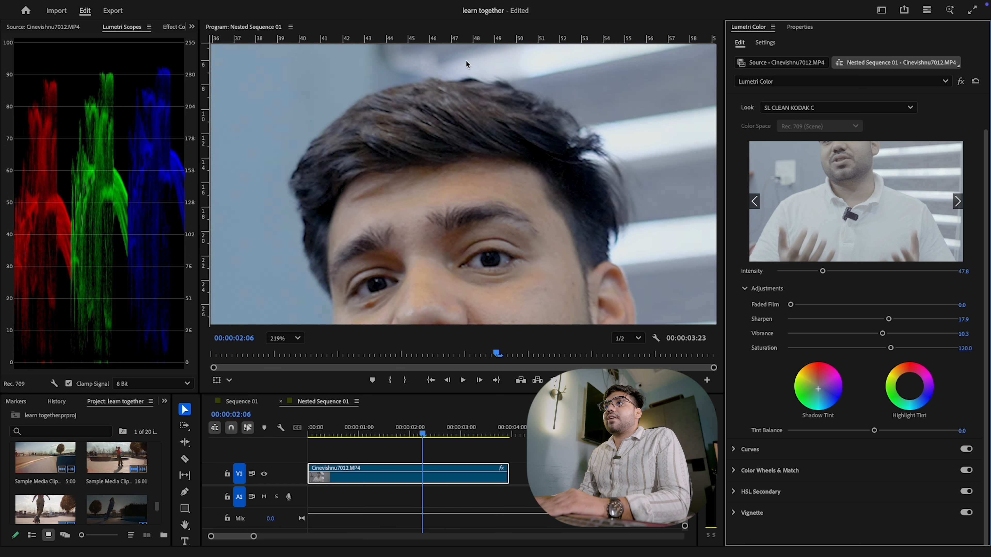
pyautogui.scroll(5, 483, 48)
pyautogui.scroll(-3, 483, 100)
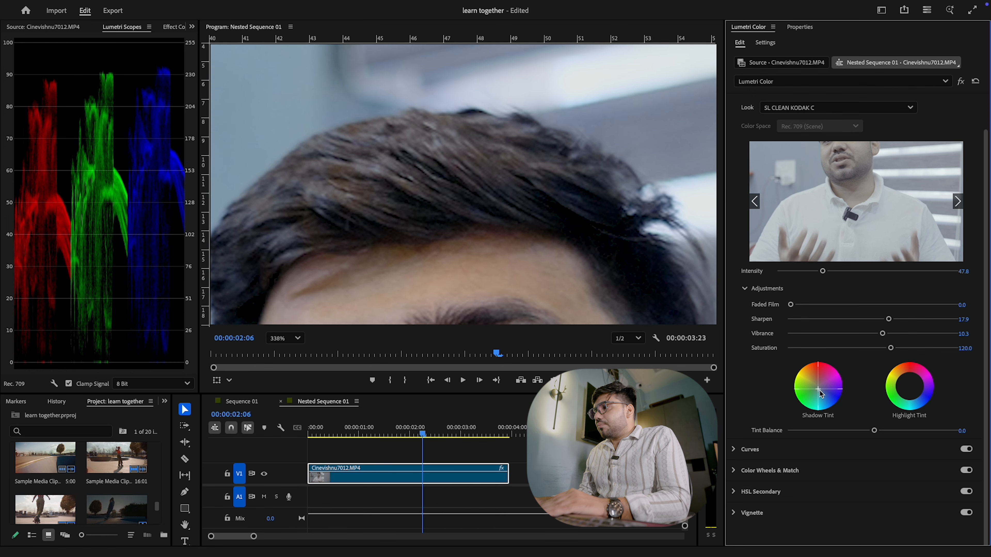
# Try shifting the Shadow Tint slightly toward red, check the hair, and fit the full frame in the preview.
pyautogui.moveTo(821, 393)
pyautogui.mouseDown()
pyautogui.moveTo(838, 388)
pyautogui.moveTo(796, 386)
pyautogui.moveTo(818, 383)
pyautogui.mouseUp()
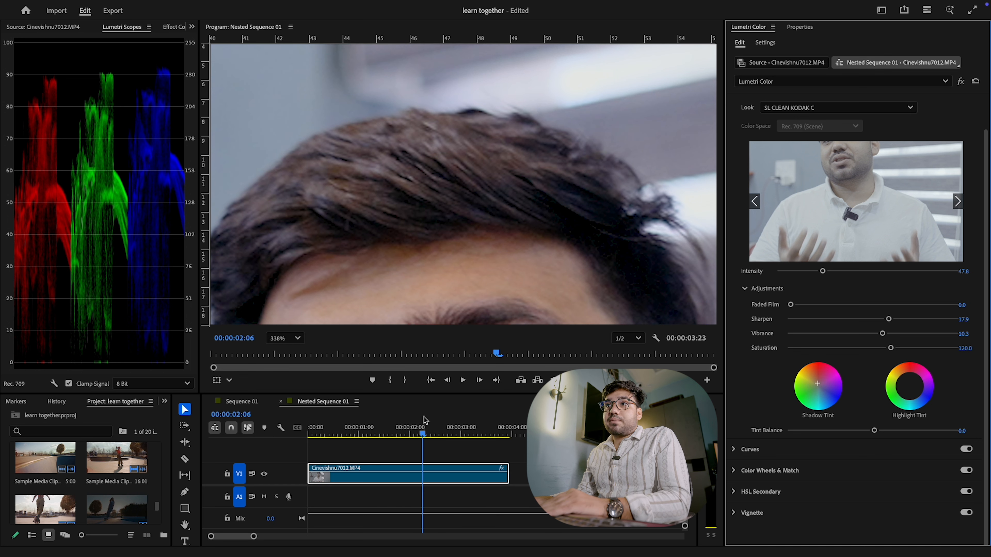
pyautogui.scroll(2, 434, 251)
pyautogui.scroll(-4, 432, 268)
pyautogui.scroll(-2, 432, 268)
pyautogui.click(285, 338)
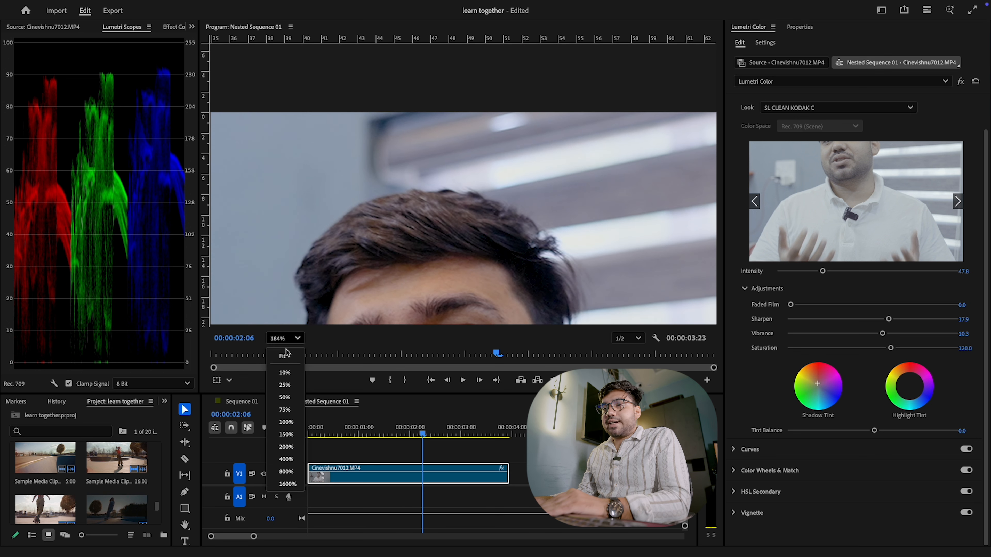
pyautogui.click(285, 356)
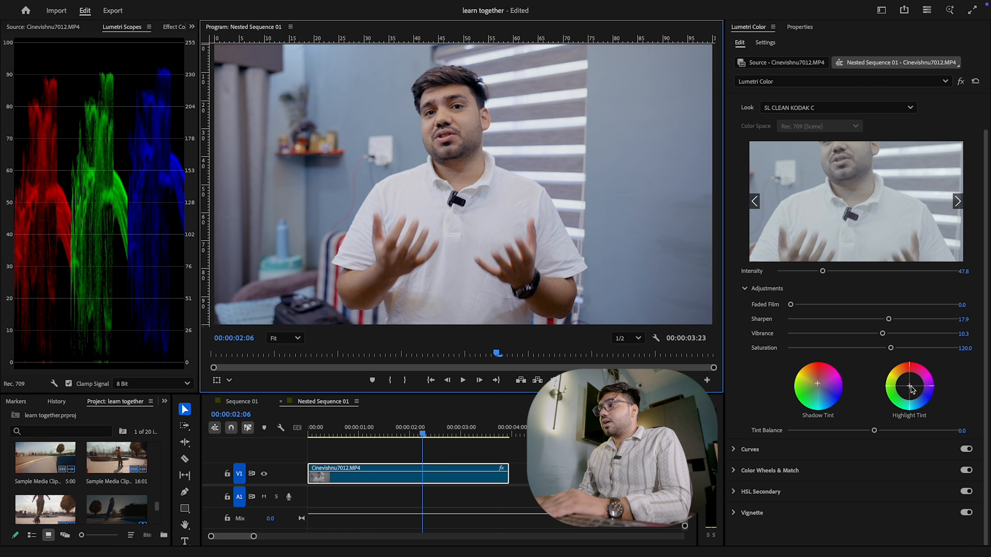
# Try a slight Highlight Tint toward cyan and green, check it on the white shirt, and reset the tint.
pyautogui.moveTo(912, 390); pyautogui.dragTo(910, 389)
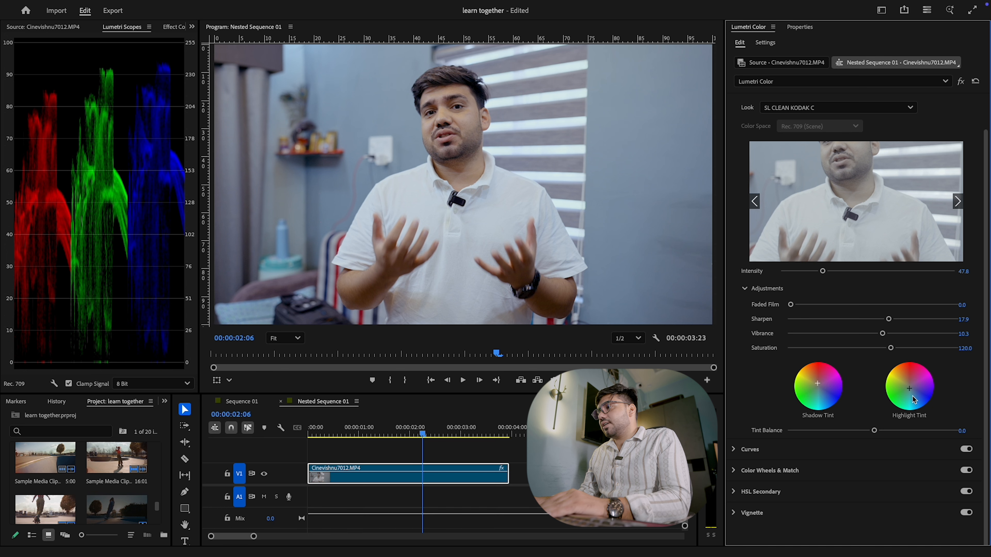
pyautogui.scroll(2, 549, 210)
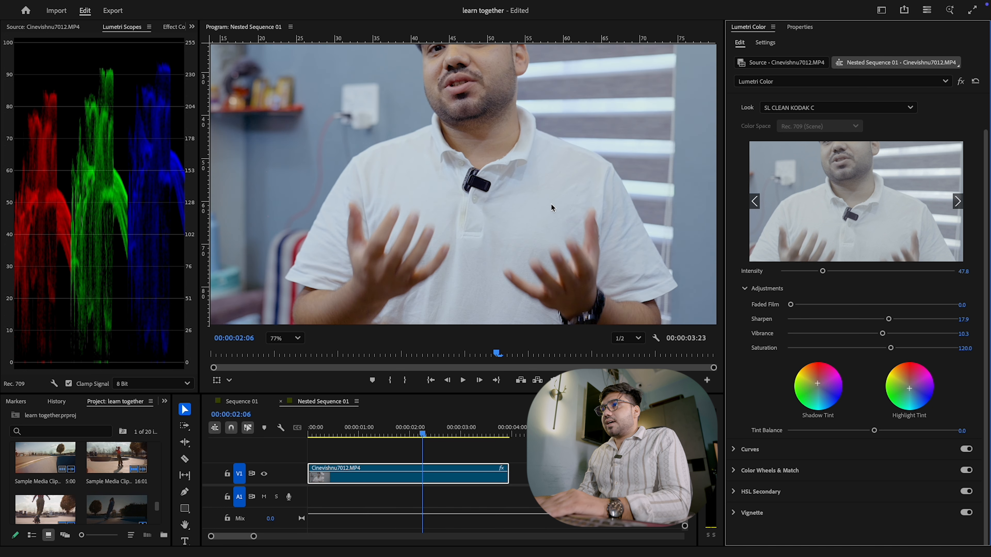
pyautogui.scroll(4, 550, 200)
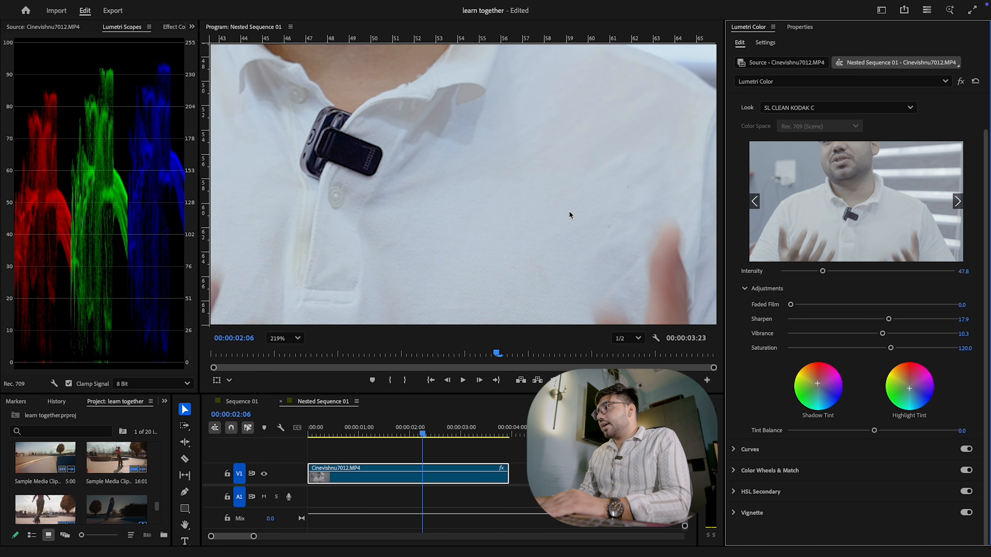
pyautogui.moveTo(909, 390); pyautogui.dragTo(910, 392)
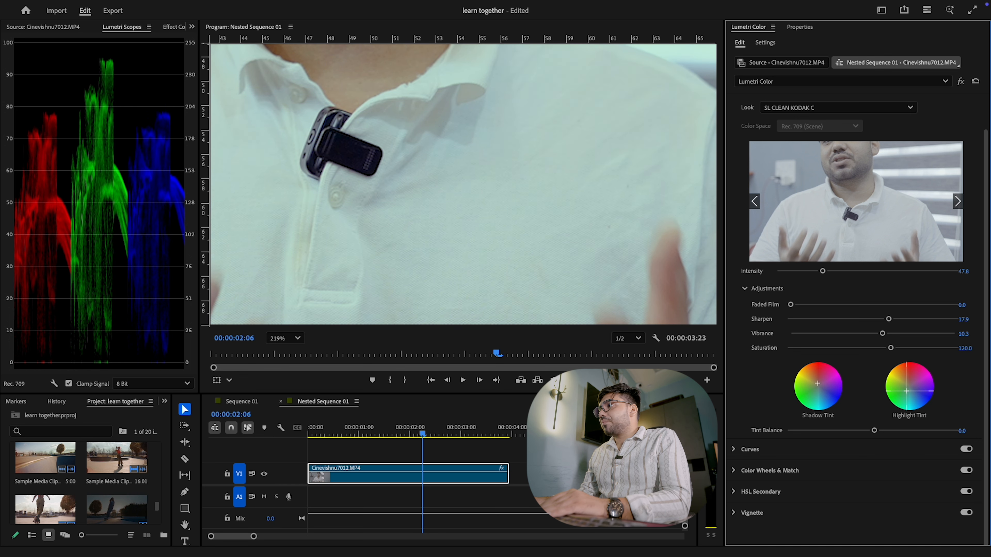
pyautogui.doubleClick(910, 391)
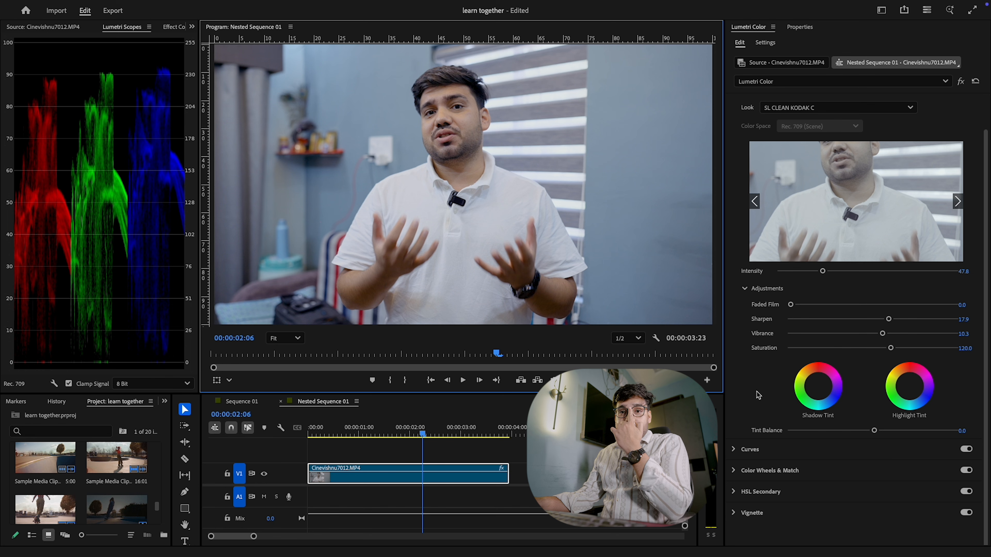
# Expand the clip's Curves section and widen the Lumetri Color panel to enlarge the RGB curve graph.
pyautogui.click(752, 449)
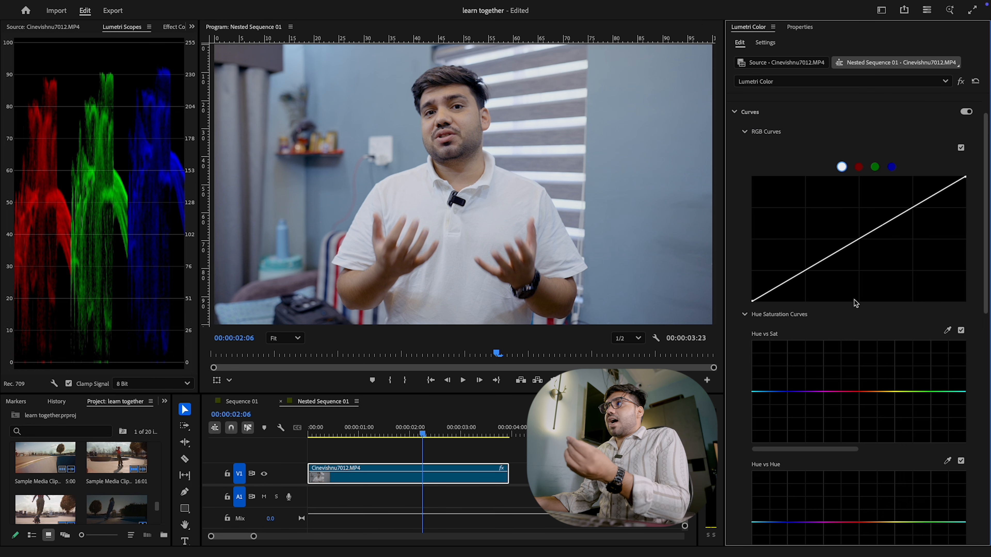
pyautogui.scroll(2, 855, 303)
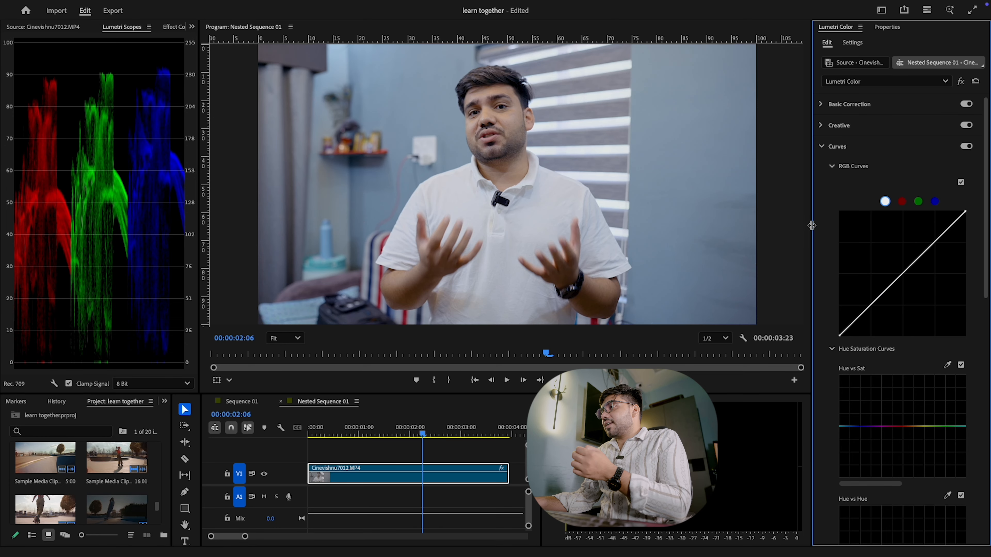
pyautogui.moveTo(812, 226); pyautogui.dragTo(649, 265)
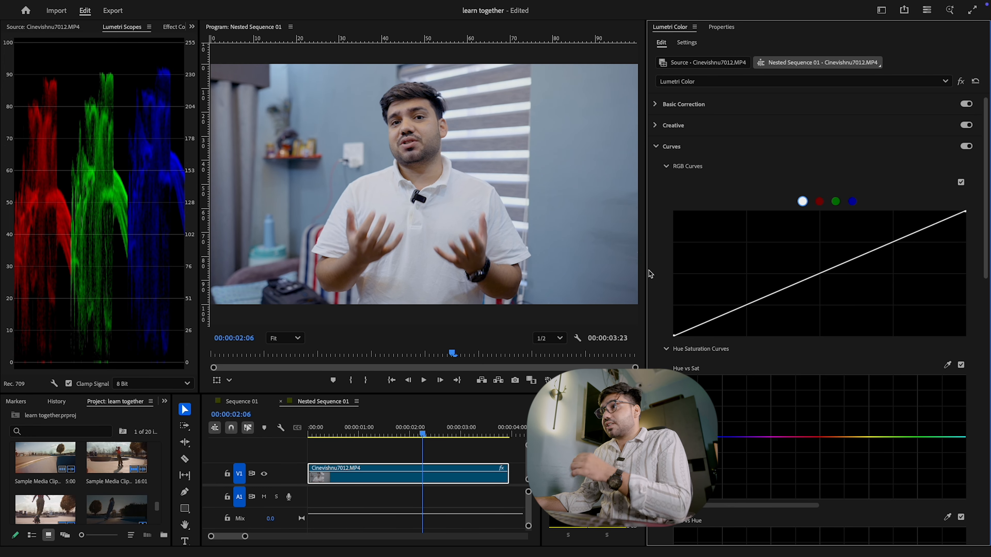
pyautogui.moveTo(647, 274); pyautogui.dragTo(538, 277)
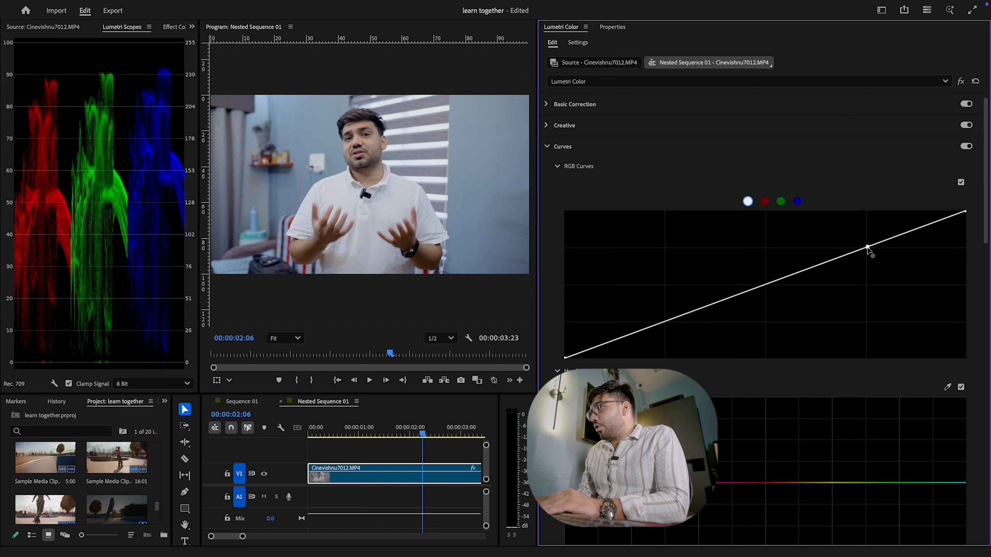
# Add control points to the white RGB curve at its quarter, middle and three-quarter marks.
pyautogui.click(765, 286)
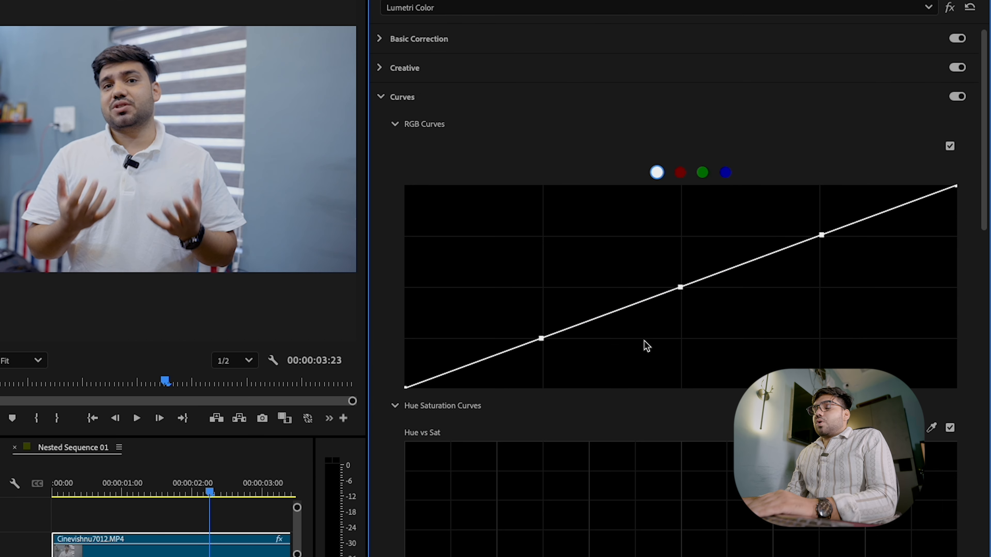
pyautogui.scroll(-1, 597, 354)
pyautogui.scroll(1, 601, 355)
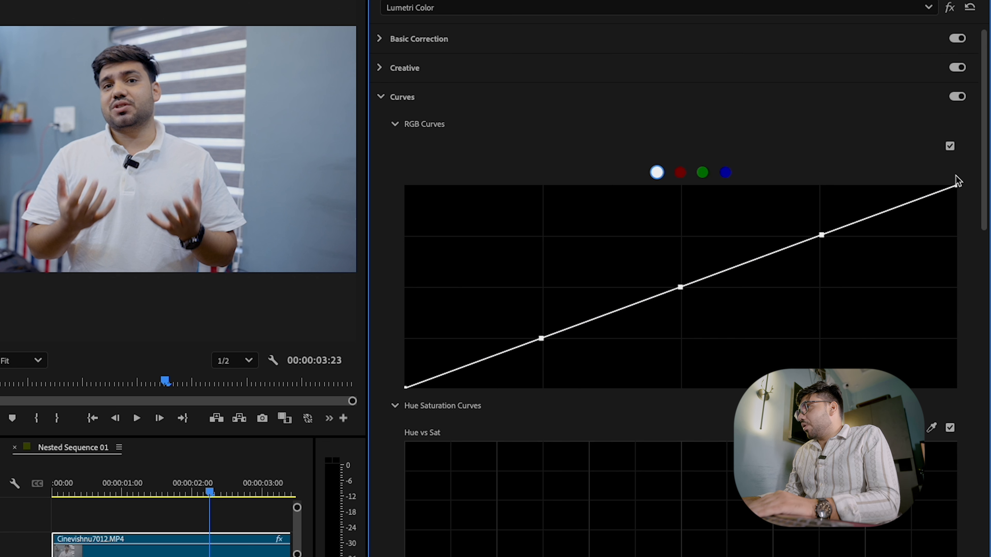
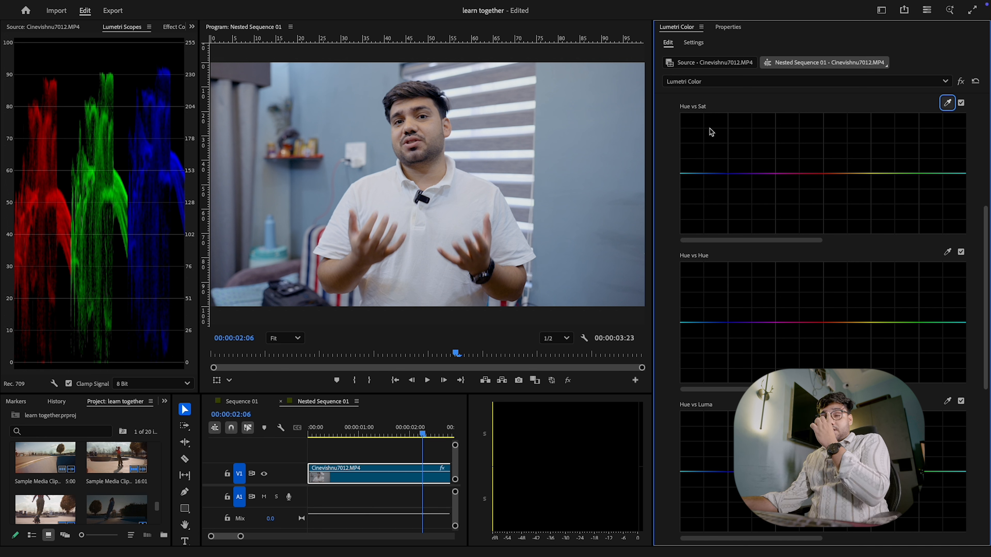
pyautogui.scroll(2, 751, 158)
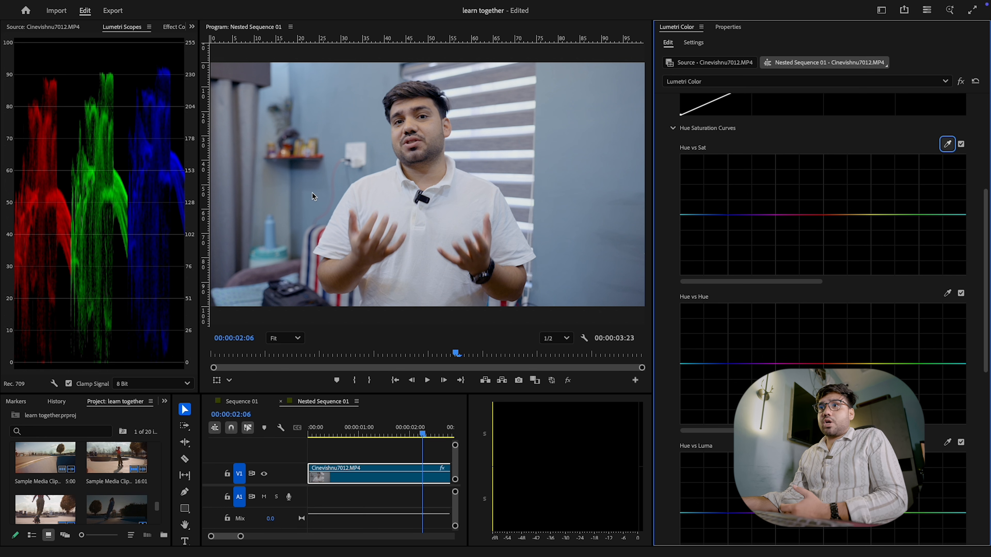
# Fit the frame in the preview, sample the blue wall for the Hue vs Sat curve, and raise the middle sampled point to boost blue saturation.
pyautogui.scroll(-3, 586, 188)
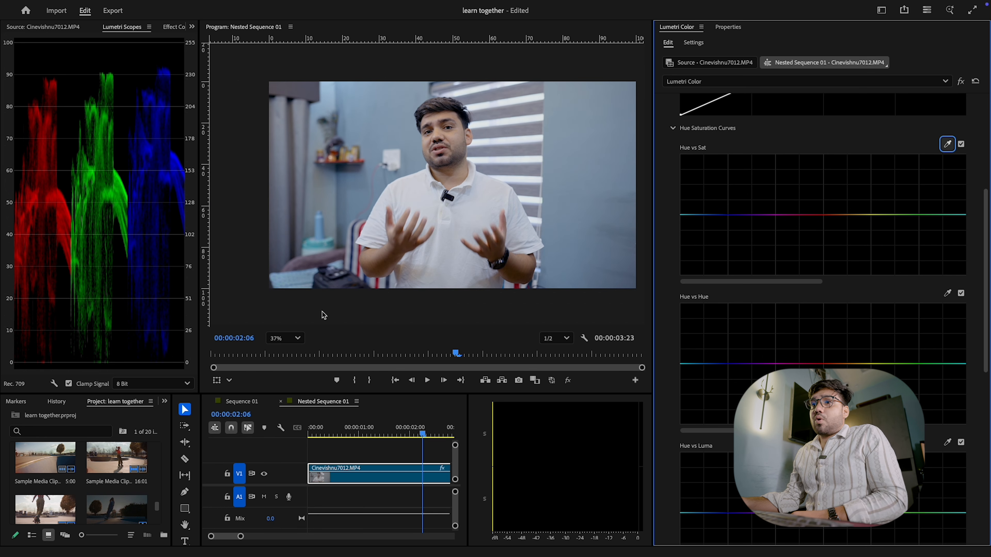
pyautogui.click(288, 338)
pyautogui.click(279, 345)
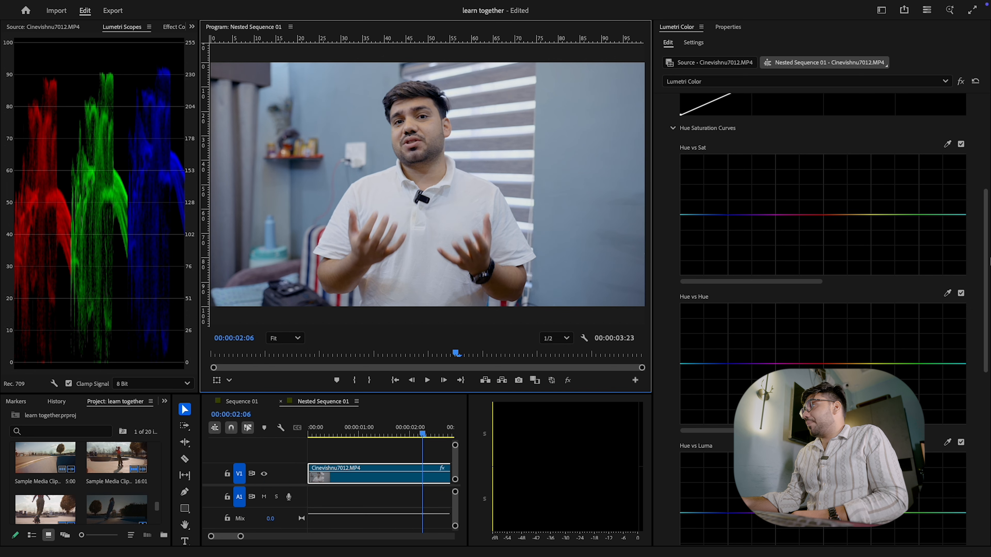
pyautogui.scroll(1, 987, 244)
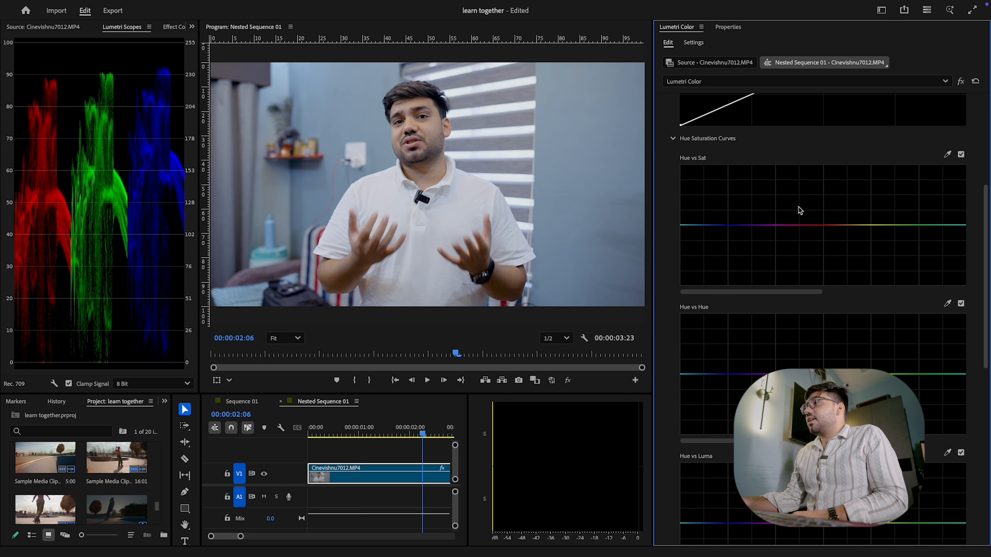
pyautogui.click(947, 155)
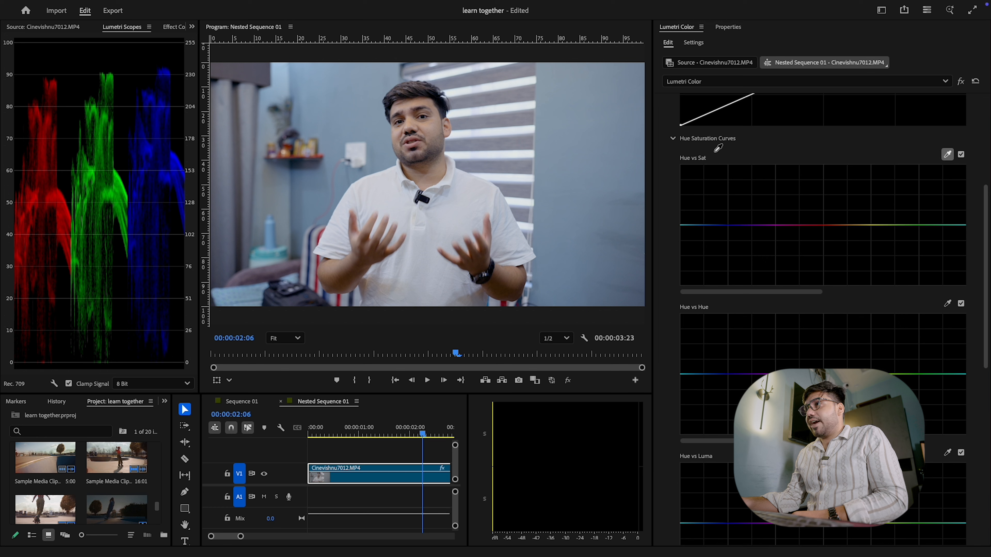
pyautogui.click(589, 150)
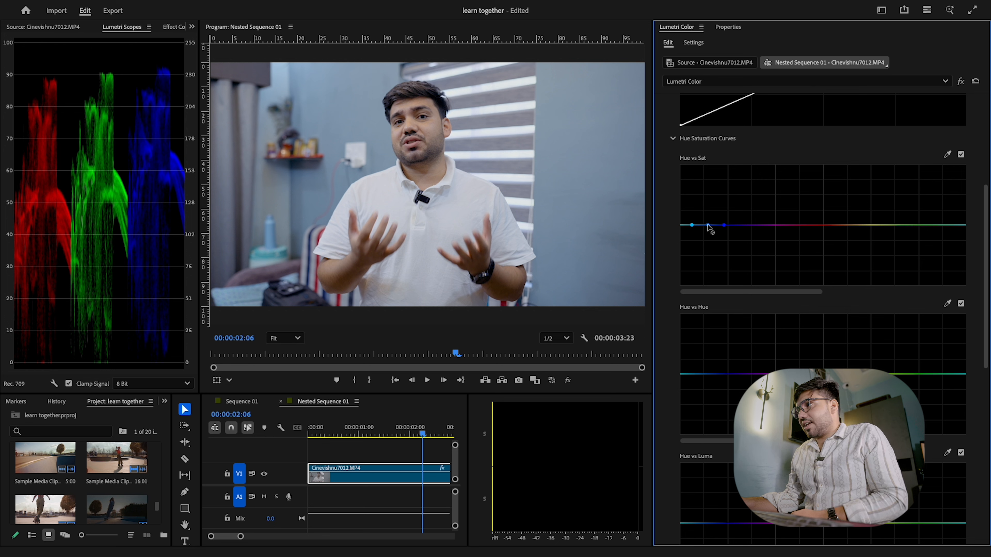
pyautogui.moveTo(708, 226); pyautogui.dragTo(706, 203)
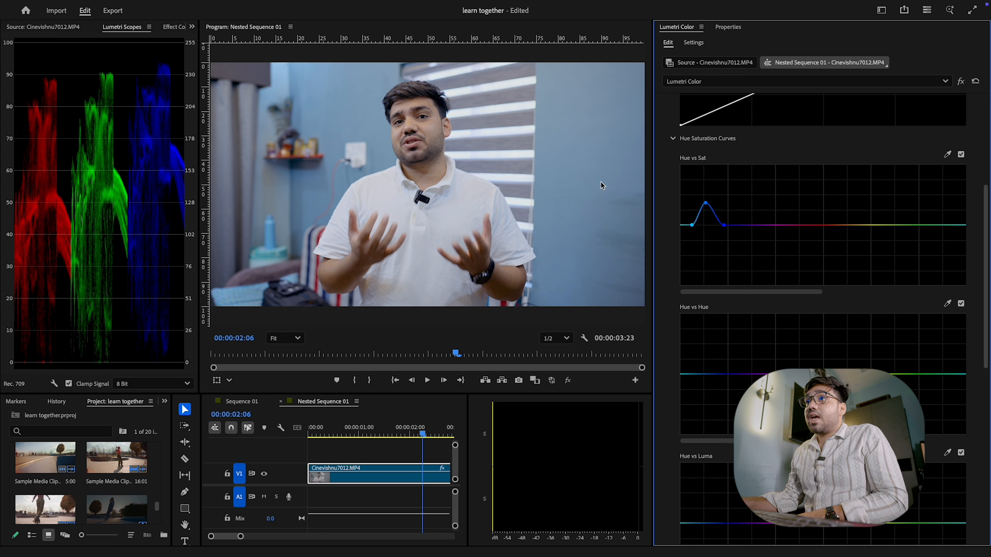
# Add magenta and yellow control points to the Hue vs Sat curve and try slightly raising the red range between them.
pyautogui.click(792, 224)
pyautogui.hotkey('ctrl', 'z')
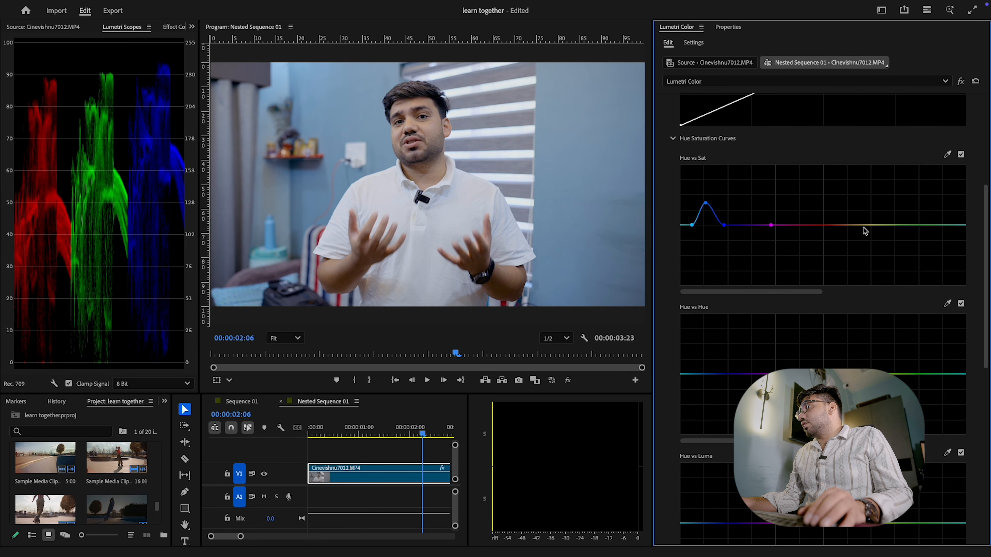
pyautogui.click(873, 225)
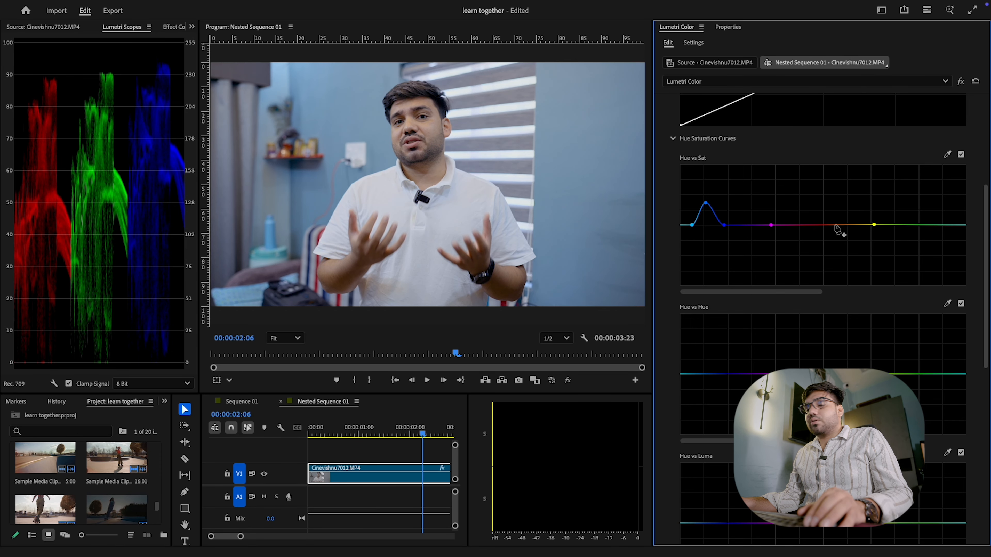
pyautogui.moveTo(819, 225)
pyautogui.mouseDown()
pyautogui.moveTo(818, 183)
pyautogui.moveTo(821, 219)
pyautogui.mouseUp()
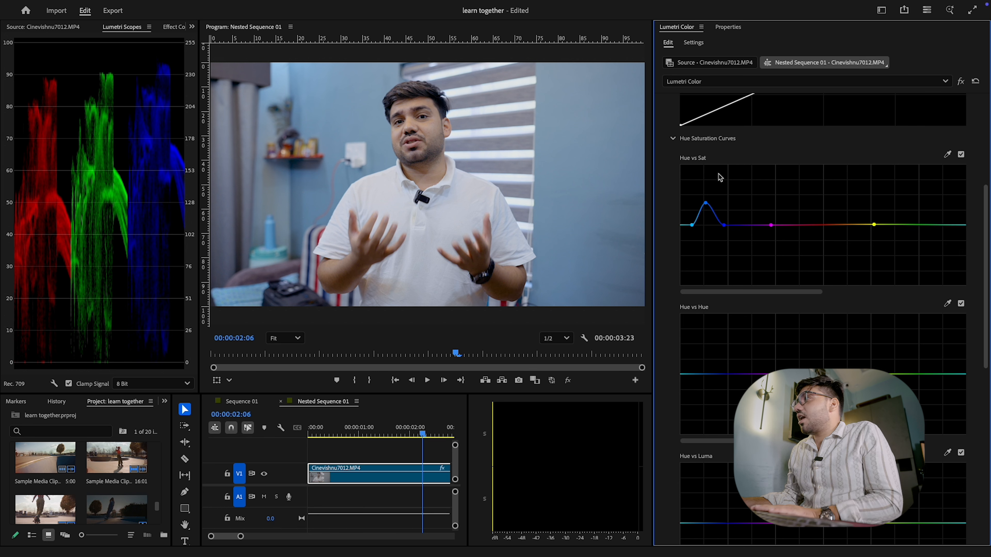
# Level the cyan end point of the Hue vs Hue curve with the rest of the line.
pyautogui.scroll(1, 720, 178)
pyautogui.scroll(-1, 720, 177)
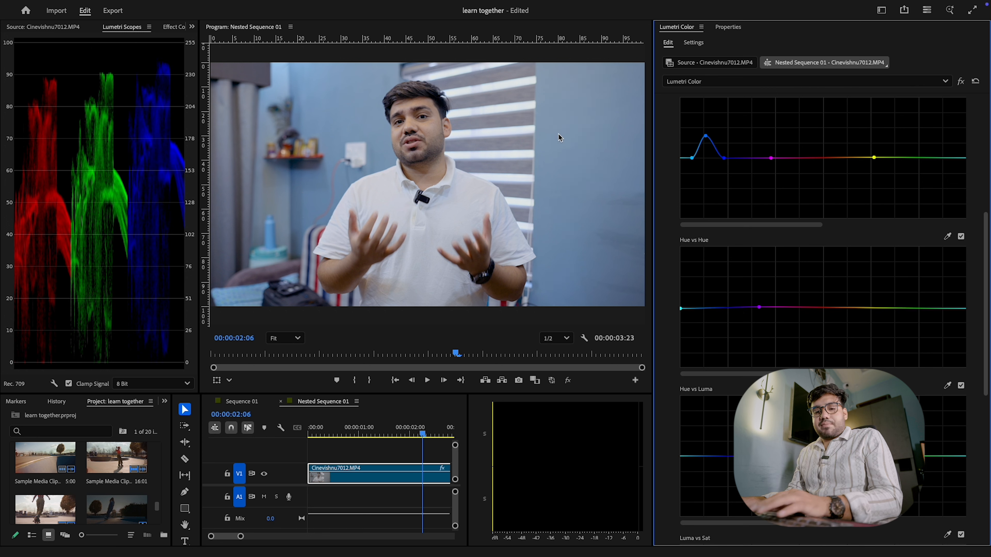
pyautogui.click(681, 307)
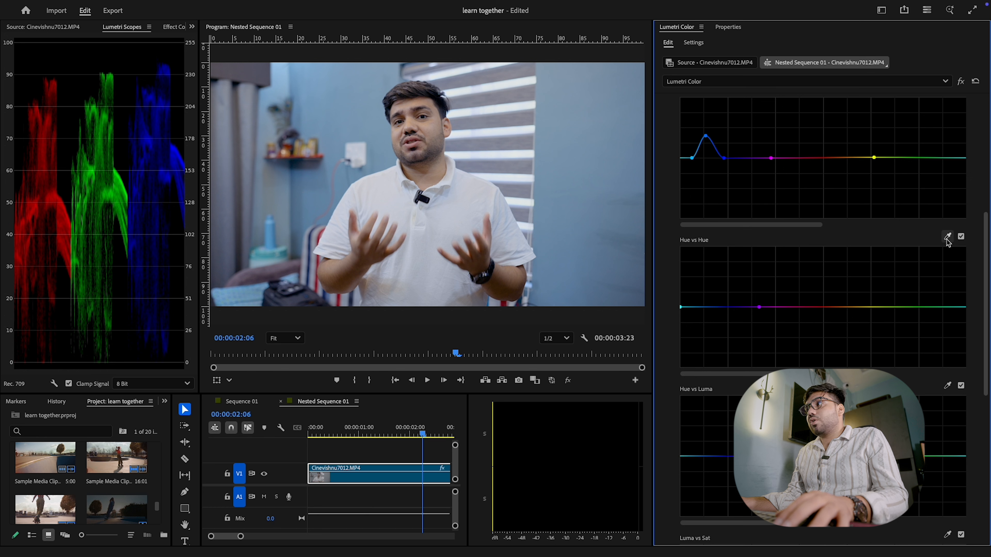
pyautogui.scroll(1, 947, 243)
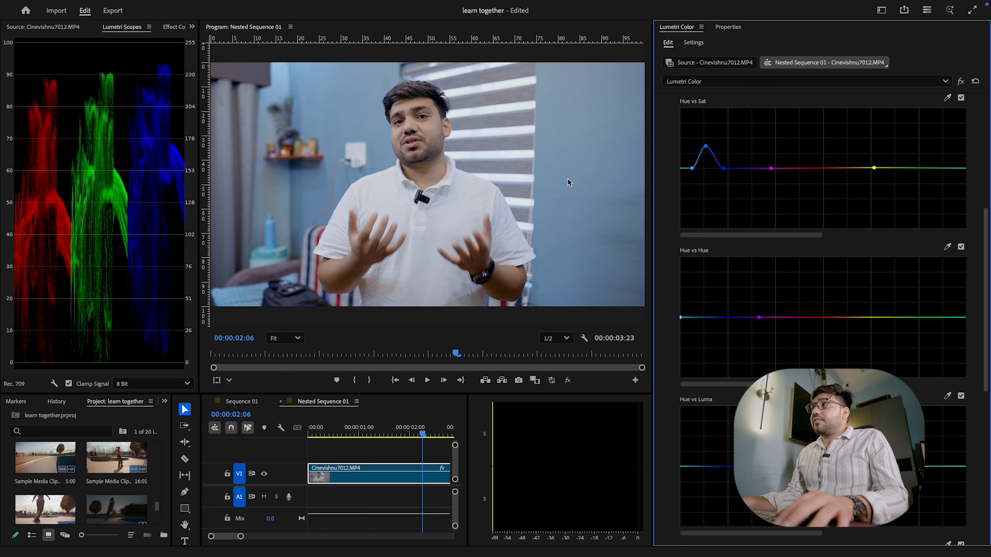
pyautogui.scroll(2, 780, 181)
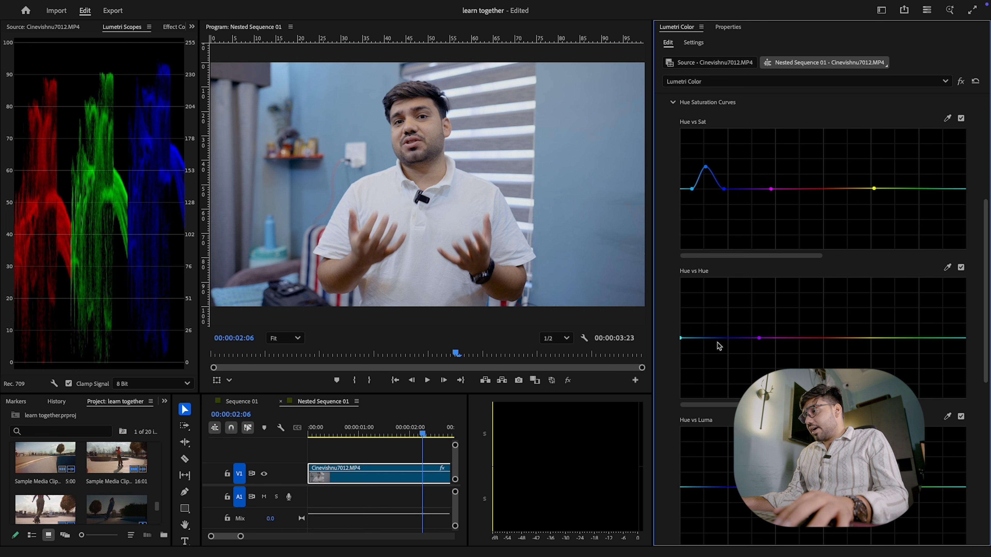
pyautogui.scroll(-2, 719, 346)
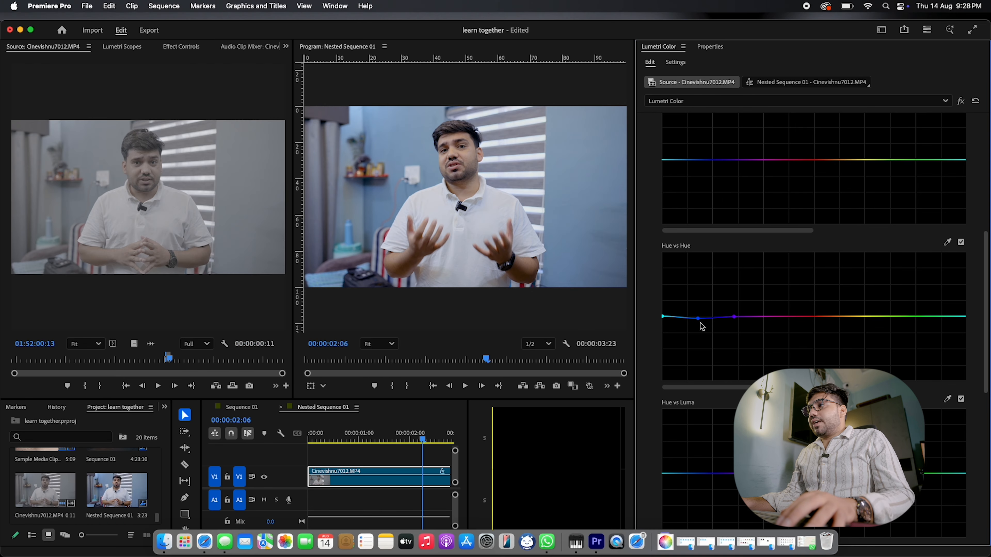
# Try lowering the blue point of the Hue vs Hue curve to the graph's bottom for a beige wall, and undo it.
pyautogui.moveTo(698, 318); pyautogui.dragTo(695, 381)
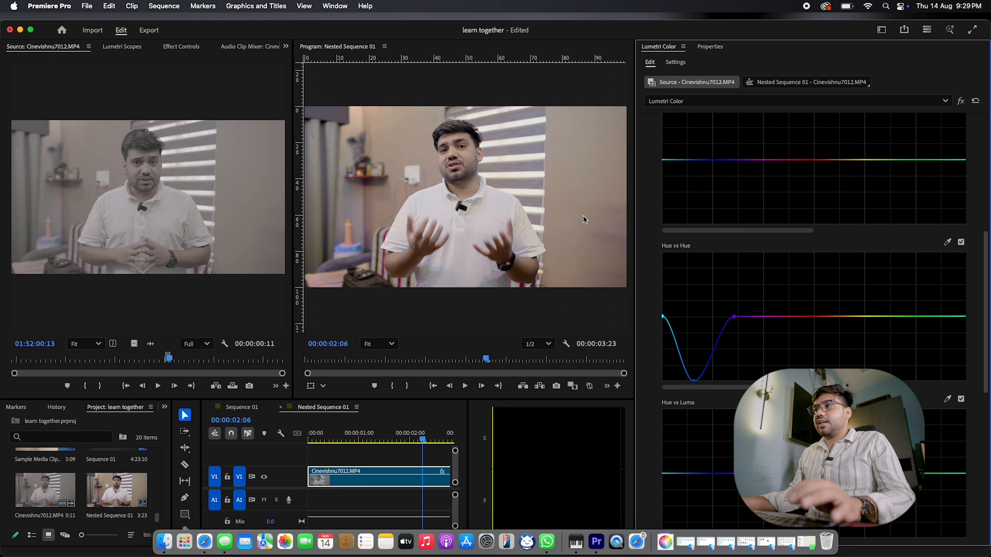
pyautogui.scroll(-5, 812, 332)
pyautogui.scroll(-7, 824, 338)
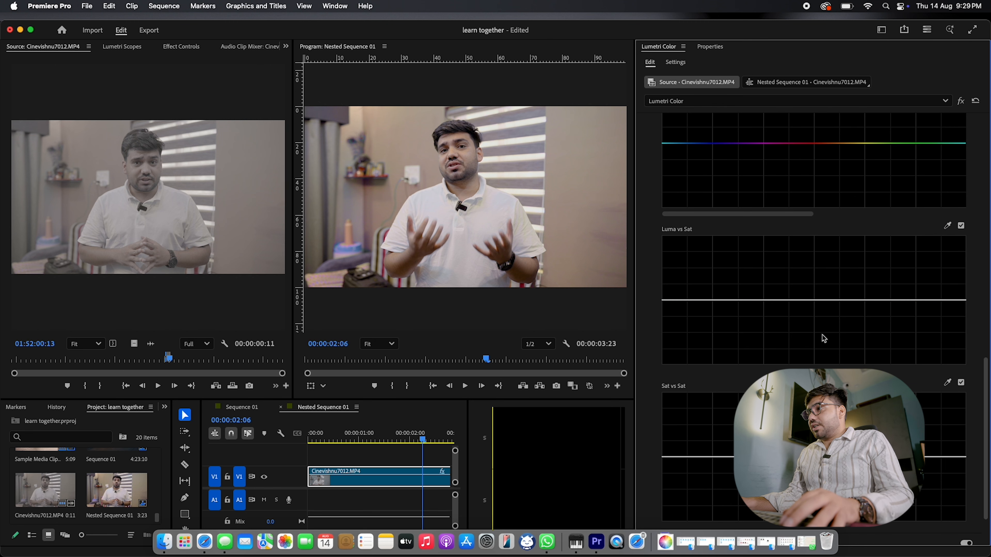
pyautogui.click(708, 471)
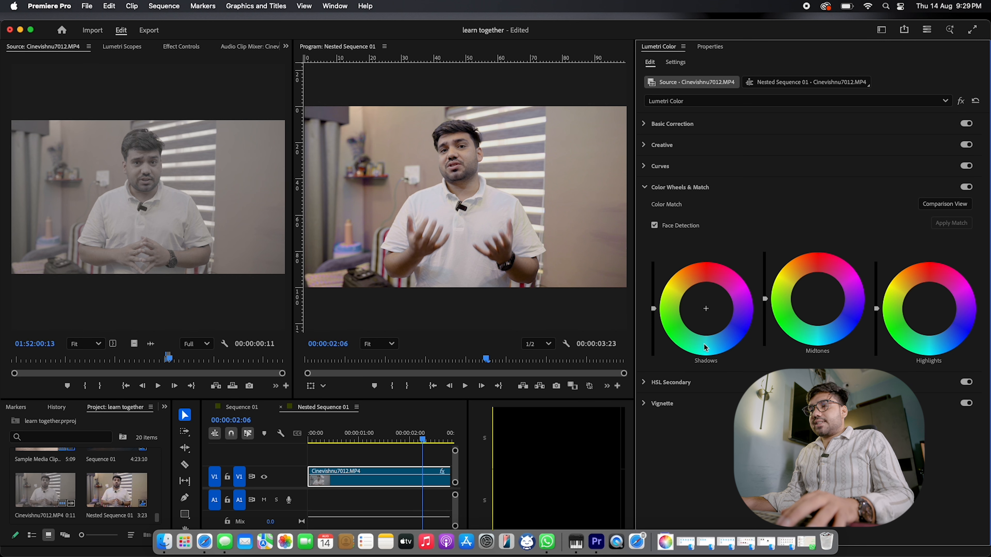
pyautogui.click(661, 166)
pyautogui.scroll(-10, 731, 352)
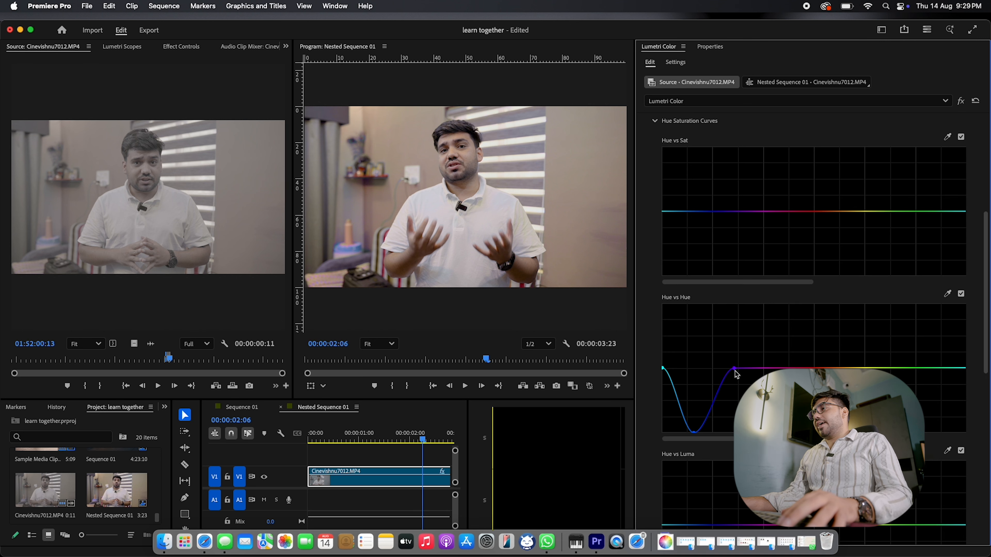
pyautogui.press('super+z')
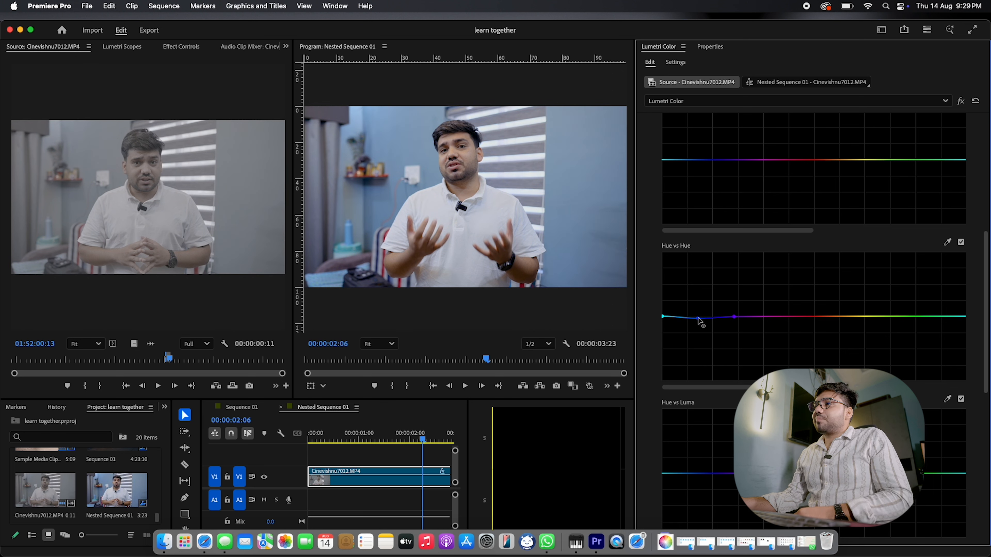
# Try lowering the blue Hue vs Hue point, first slightly toward violet and further down until the wall turns pink.
pyautogui.moveTo(698, 318)
pyautogui.mouseDown()
pyautogui.moveTo(698, 297)
pyautogui.moveTo(698, 326)
pyautogui.mouseUp()
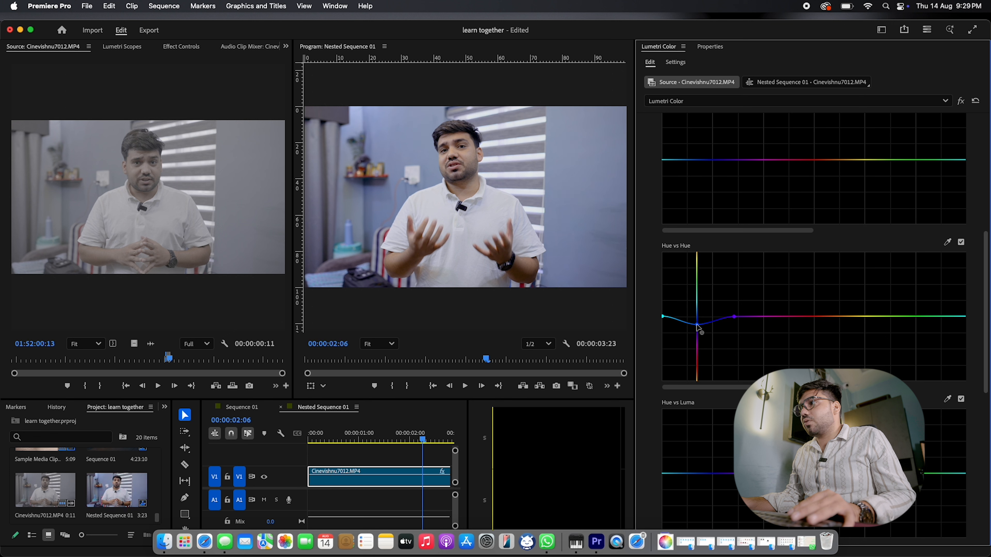
pyautogui.moveTo(697, 324); pyautogui.dragTo(695, 324)
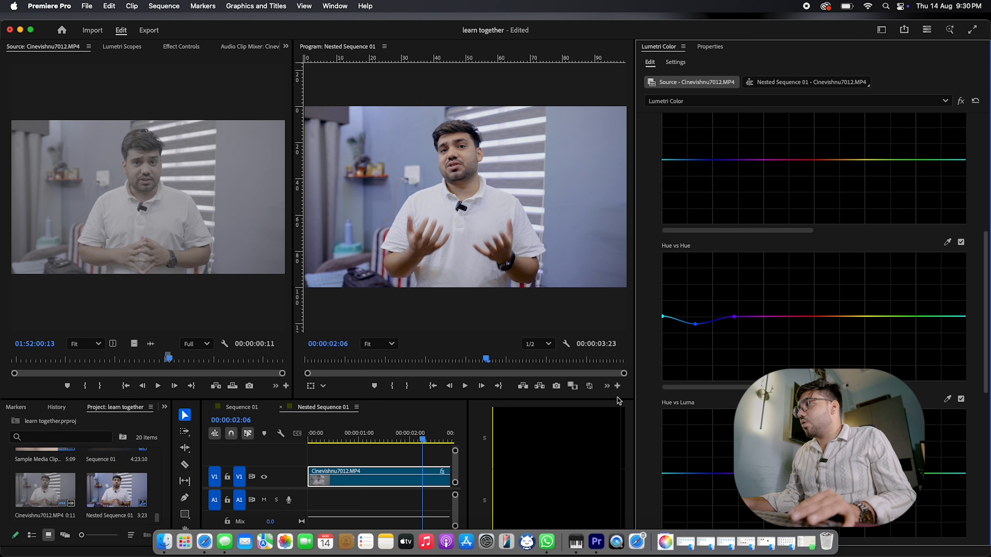
pyautogui.moveTo(697, 326); pyautogui.dragTo(697, 373)
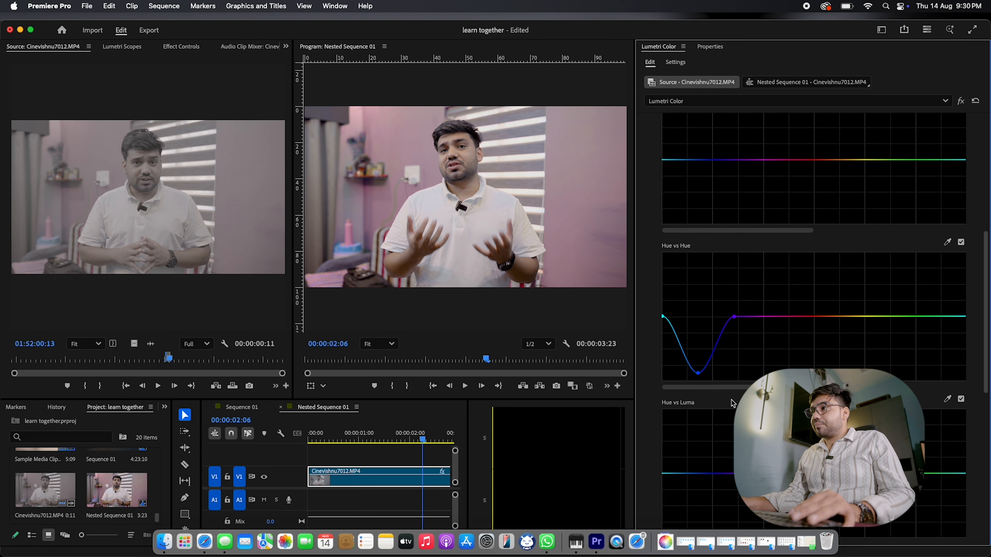
pyautogui.scroll(-10, 733, 403)
pyautogui.click(690, 472)
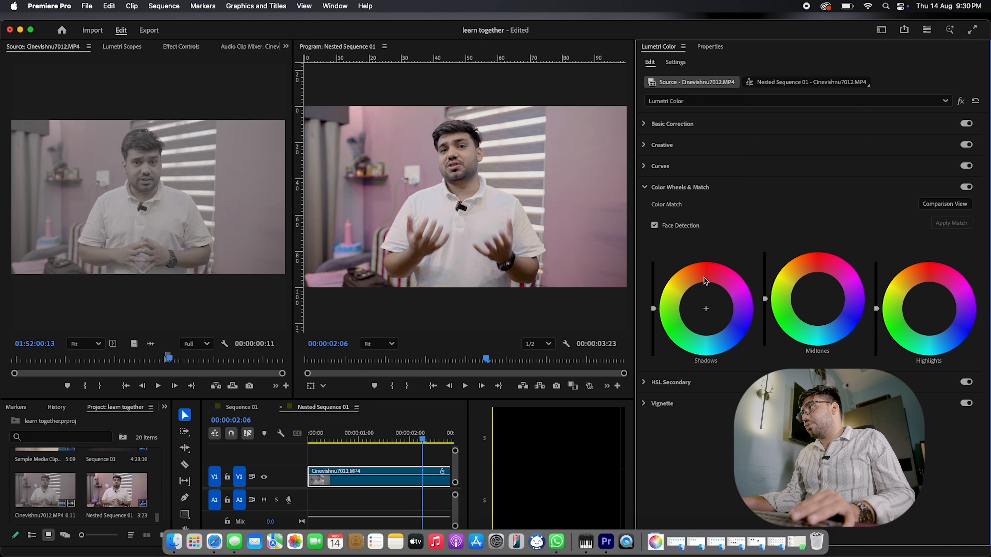
pyautogui.click(699, 168)
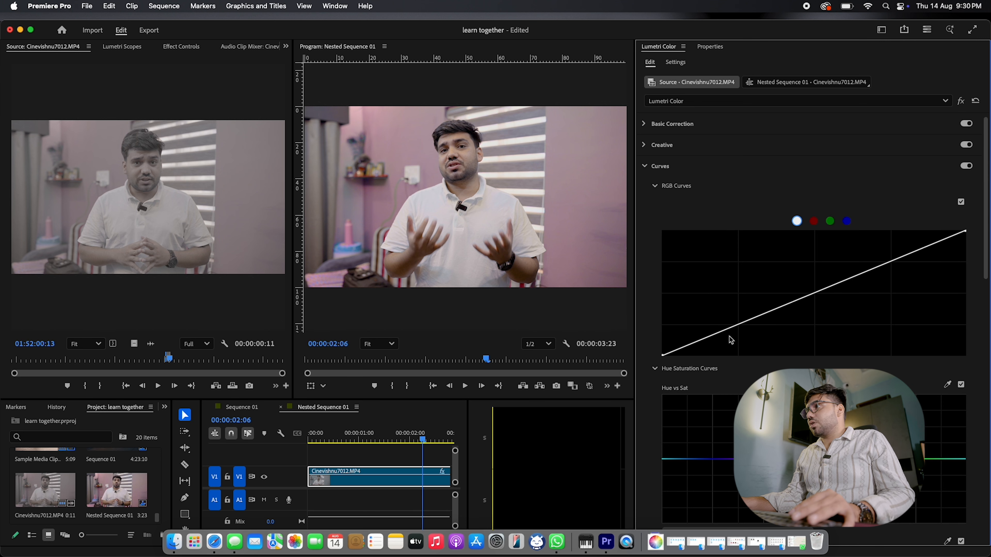
pyautogui.scroll(-10, 731, 339)
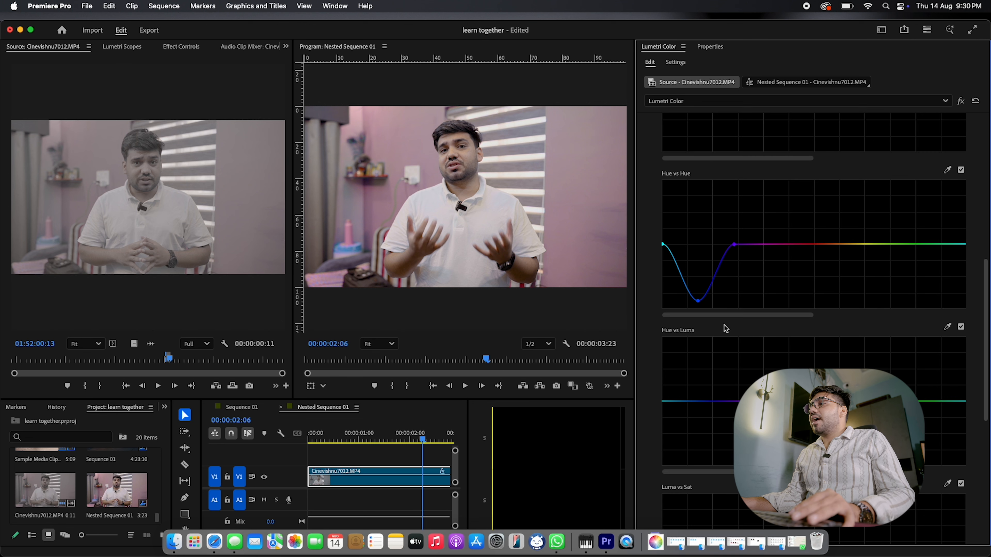
# Try raising the blue Hue vs Hue point to turn the wall green, and return it close to the neutral line.
pyautogui.scroll(-3, 726, 329)
pyautogui.scroll(4, 722, 325)
pyautogui.moveTo(698, 354); pyautogui.dragTo(695, 253)
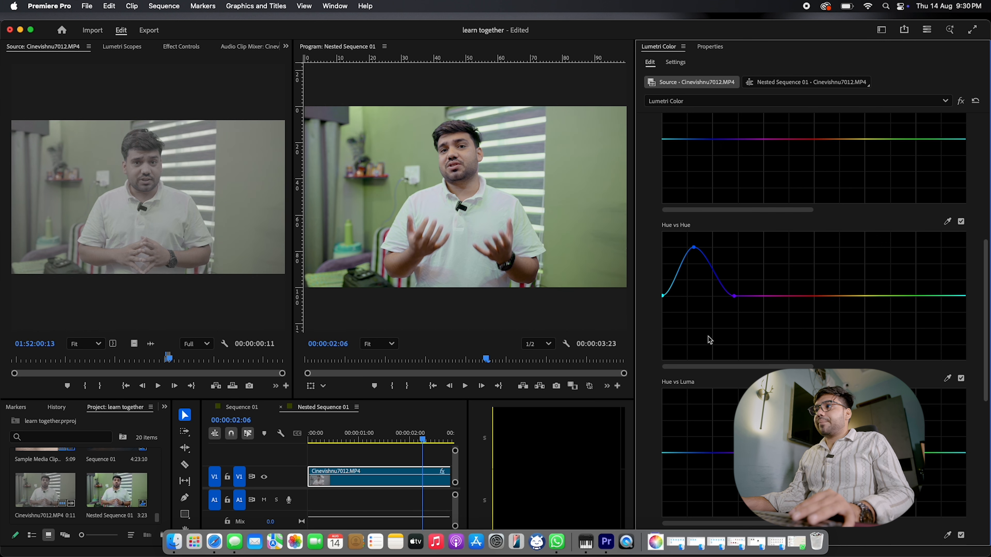
pyautogui.scroll(-10, 708, 344)
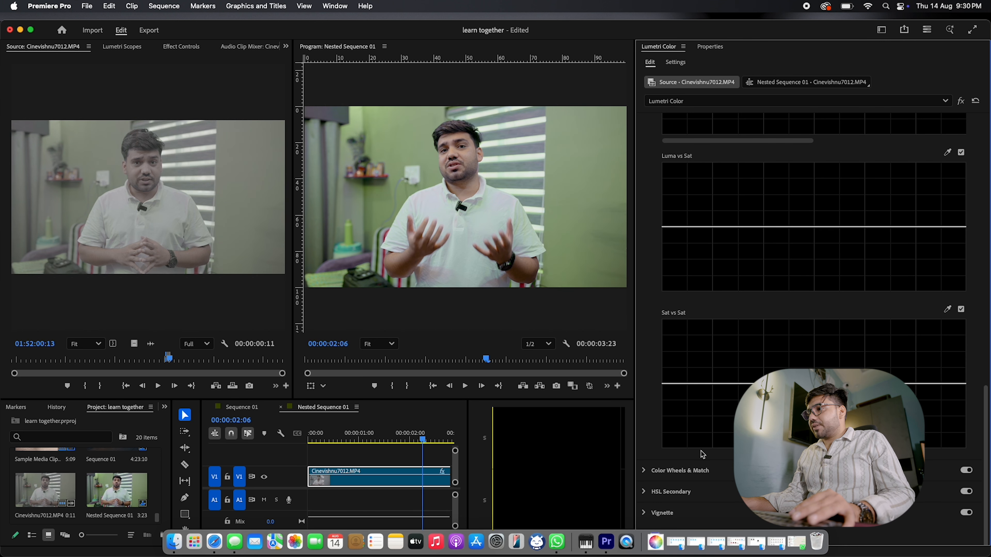
pyautogui.scroll(10, 702, 390)
pyautogui.press('super+z')
pyautogui.moveTo(701, 330); pyautogui.dragTo(696, 280)
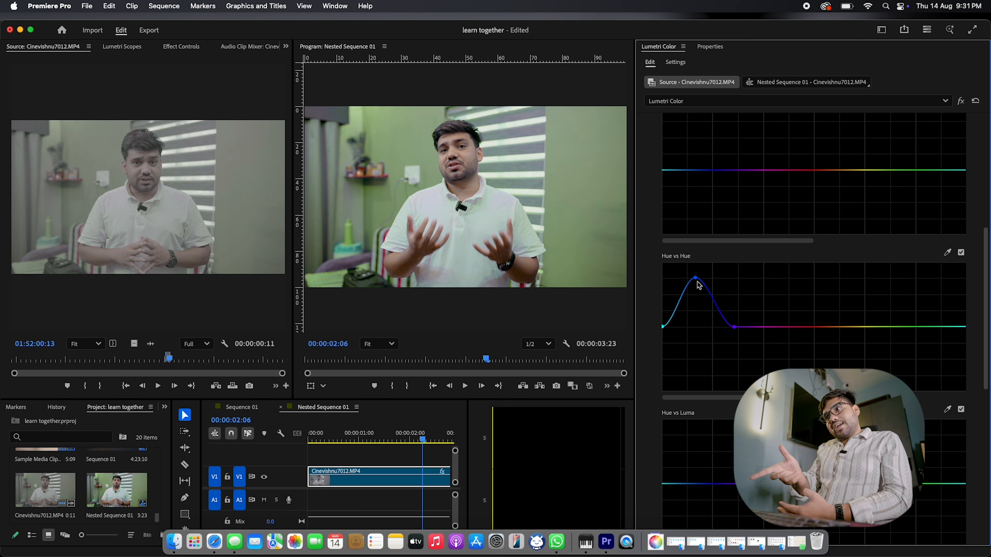
pyautogui.moveTo(695, 281); pyautogui.dragTo(697, 376)
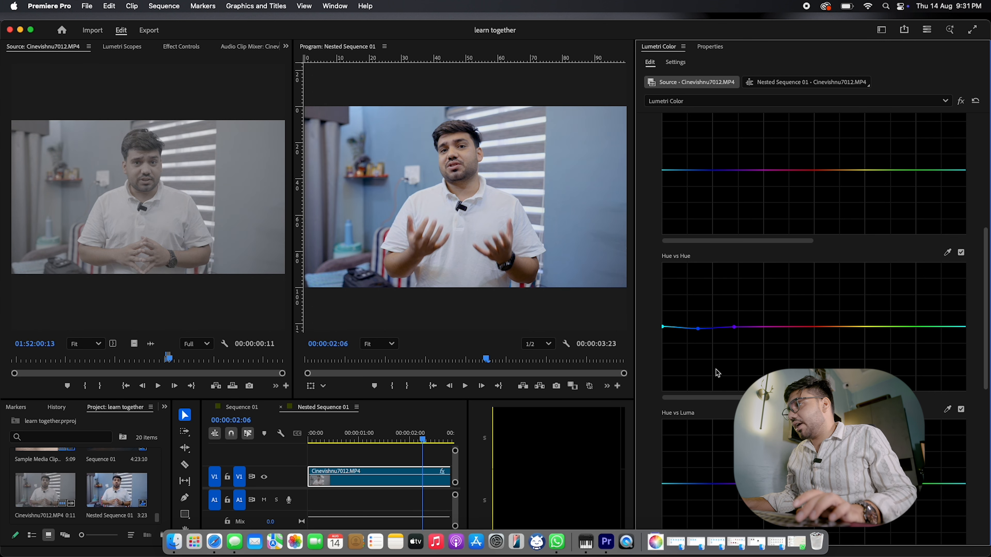
# Review the Hue vs Sat and Hue vs Hue curves and examine the Hue vs Luma curve beneath them.
pyautogui.scroll(-3, 746, 377)
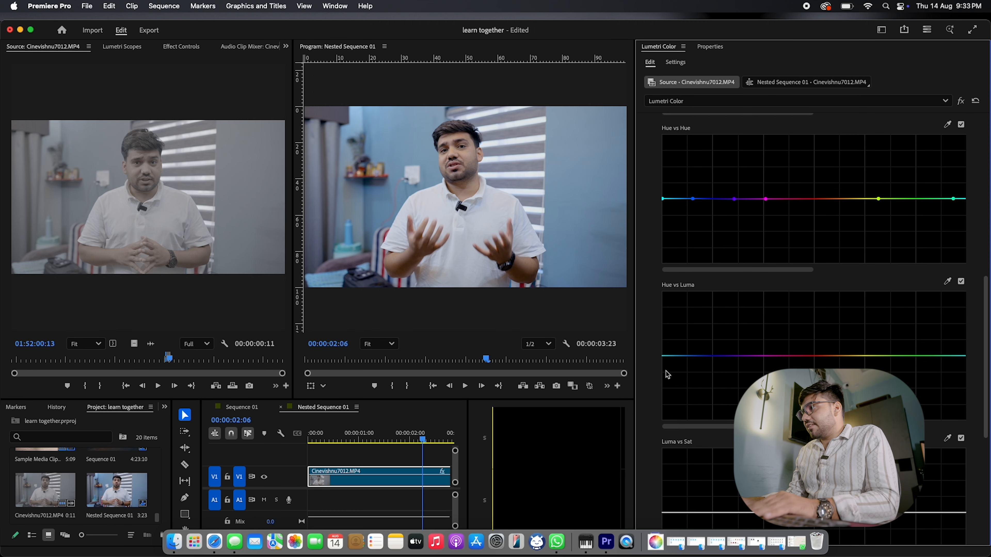
pyautogui.scroll(5, 743, 172)
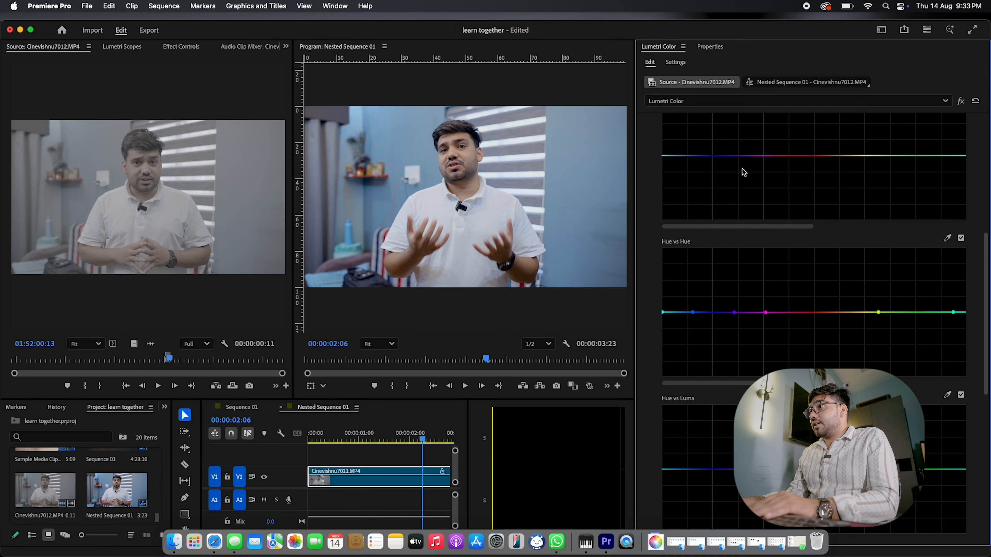
pyautogui.scroll(1, 744, 173)
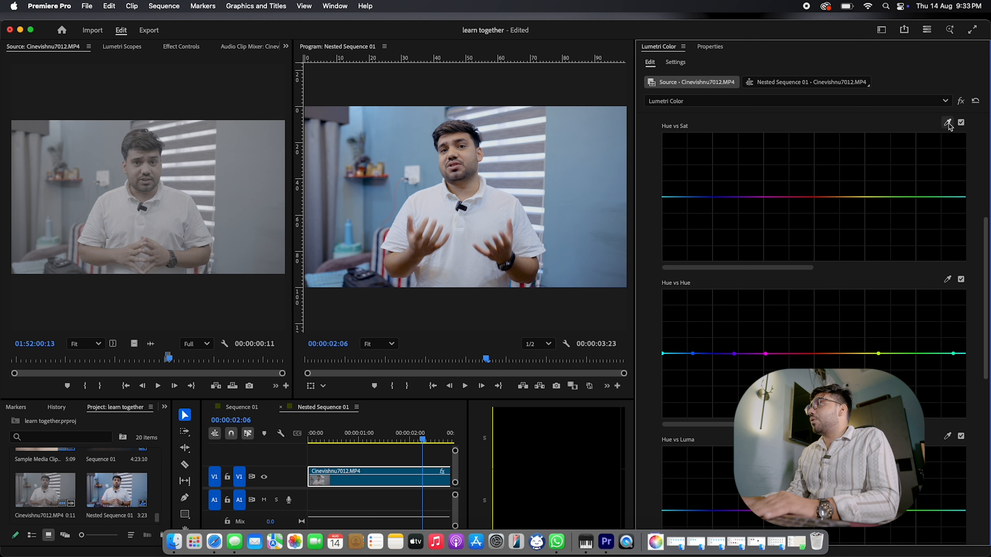
pyautogui.scroll(-1, 808, 274)
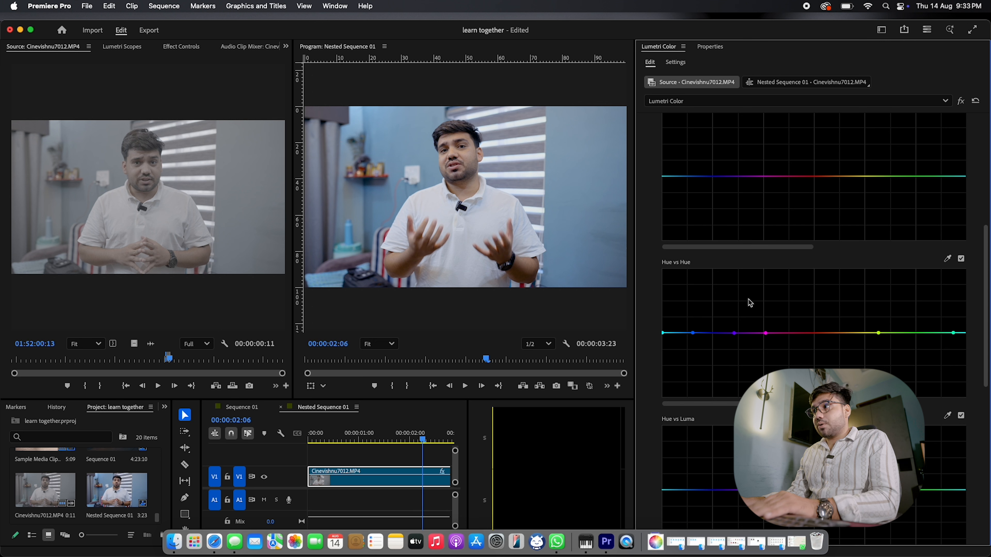
pyautogui.scroll(-10, 750, 303)
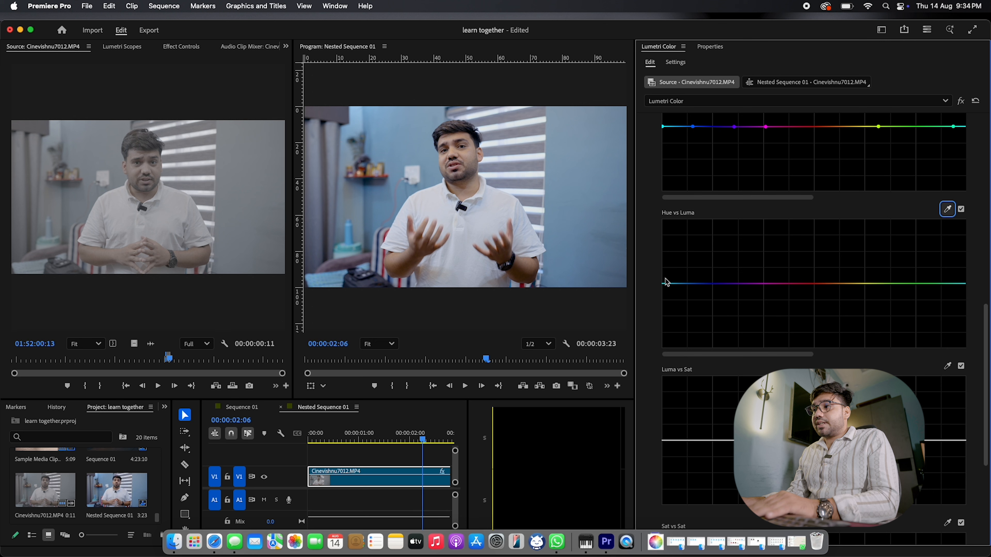
pyautogui.scroll(2, 679, 248)
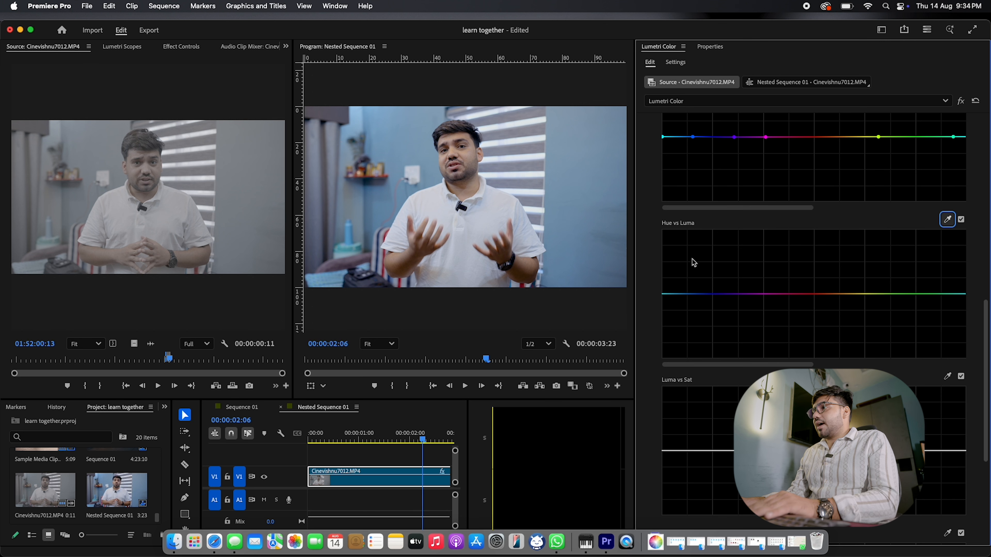
# Add violet and cyan anchor points to the Hue vs Luma curve, and try a blue point between them for the wall's brightness.
pyautogui.click(736, 294)
pyautogui.click(664, 295)
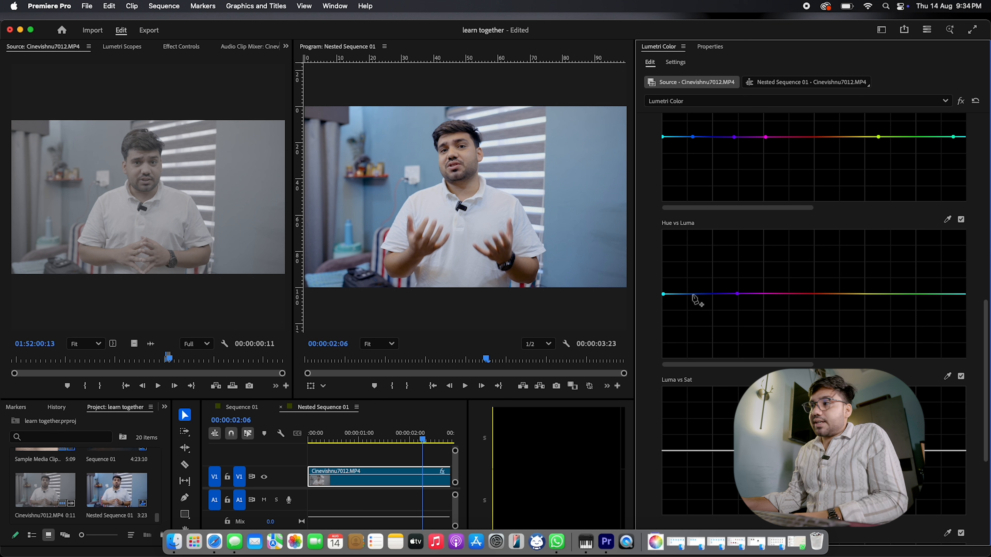
pyautogui.moveTo(695, 295)
pyautogui.mouseDown()
pyautogui.moveTo(695, 330)
pyautogui.moveTo(696, 225)
pyautogui.moveTo(698, 323)
pyautogui.moveTo(698, 249)
pyautogui.moveTo(695, 294)
pyautogui.mouseUp()
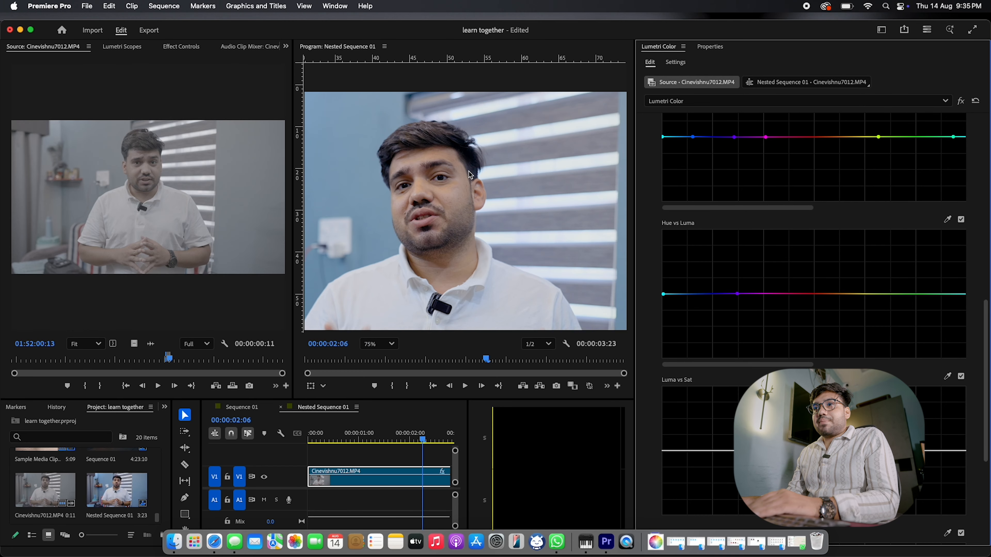
# Anchor the Hue vs Luma curve at magenta and yellow, and raise a red point between them to brighten the skin.
pyautogui.scroll(3, 469, 171)
pyautogui.scroll(-4, 467, 173)
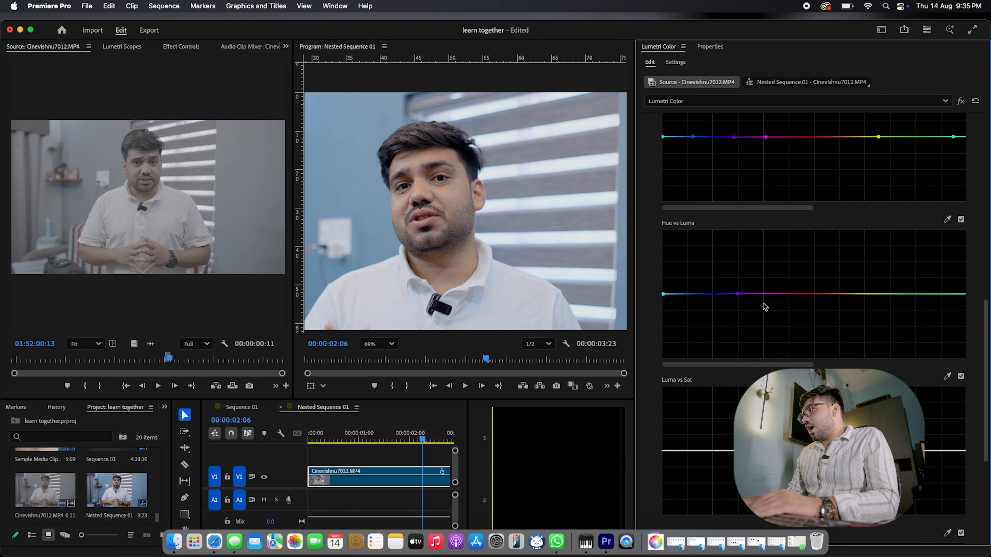
pyautogui.click(770, 294)
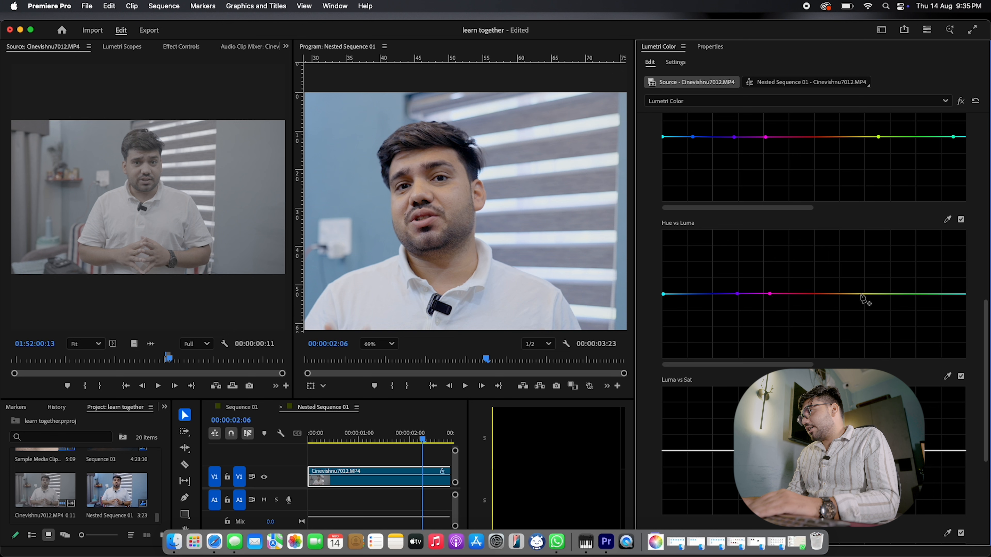
pyautogui.moveTo(814, 294); pyautogui.dragTo(807, 271)
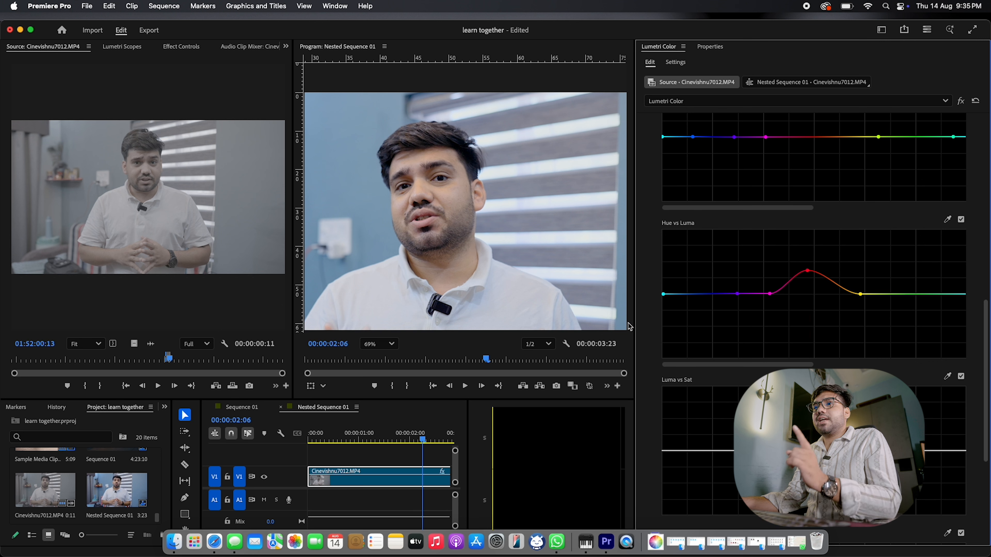
# Fit the whole frame in the program view and lower the red Hue vs Luma point to slightly under one grid cell above neutral.
pyautogui.click(379, 343)
pyautogui.click(379, 362)
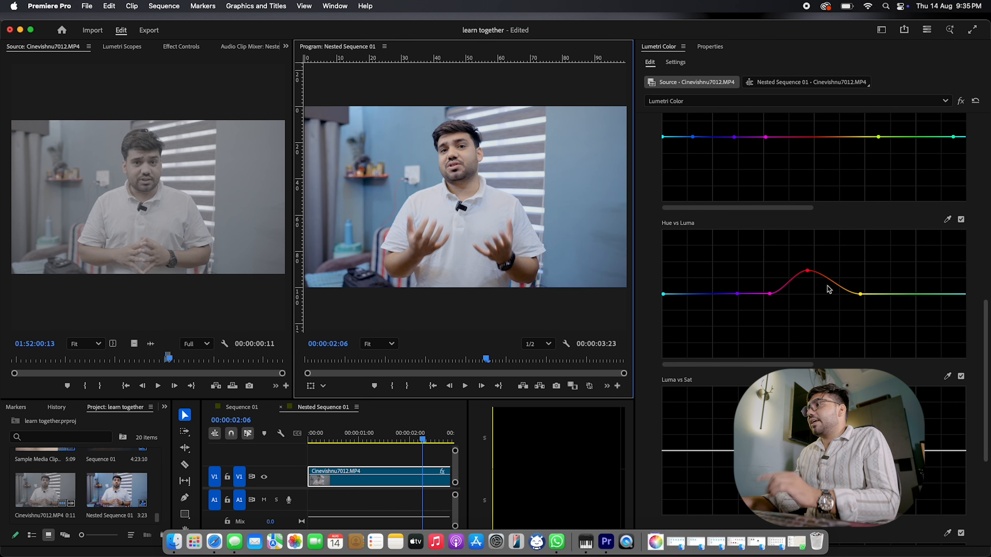
pyautogui.moveTo(808, 271)
pyautogui.mouseDown()
pyautogui.moveTo(813, 284)
pyautogui.moveTo(812, 275)
pyautogui.mouseUp()
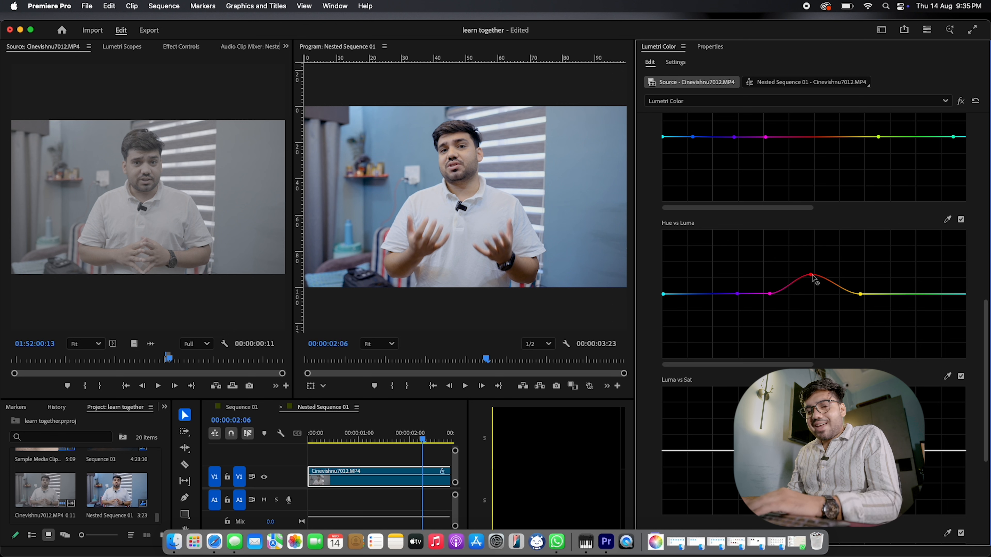
pyautogui.moveTo(812, 276); pyautogui.dragTo(812, 281)
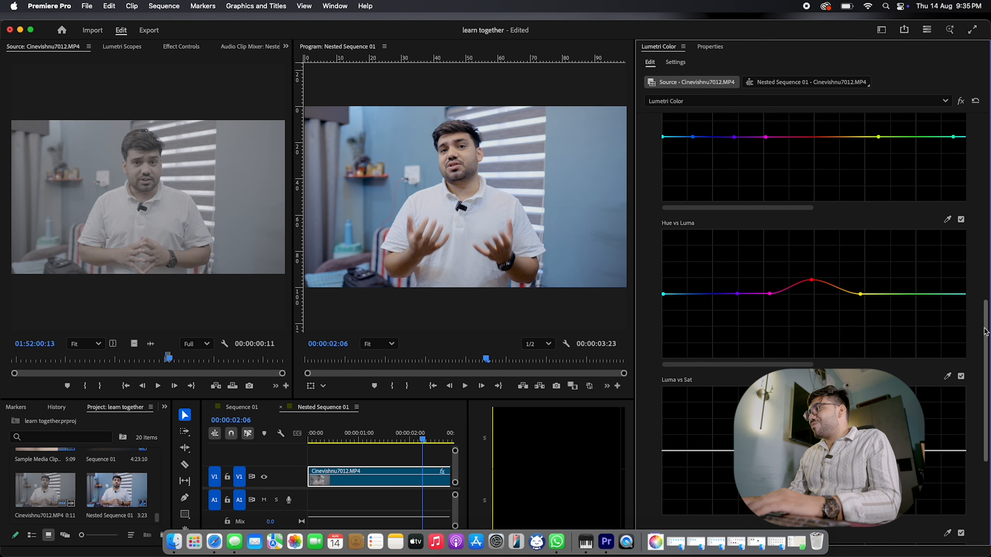
pyautogui.scroll(4, 986, 329)
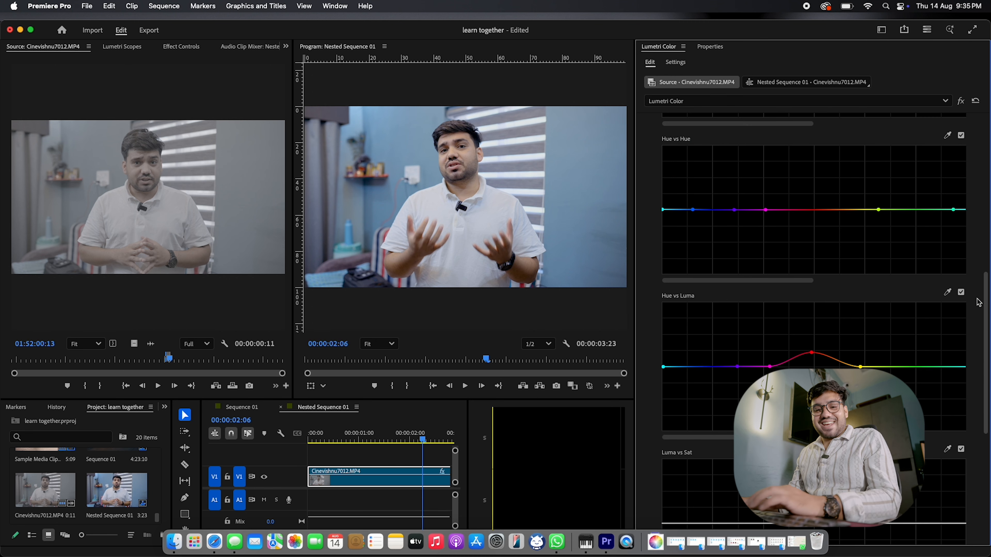